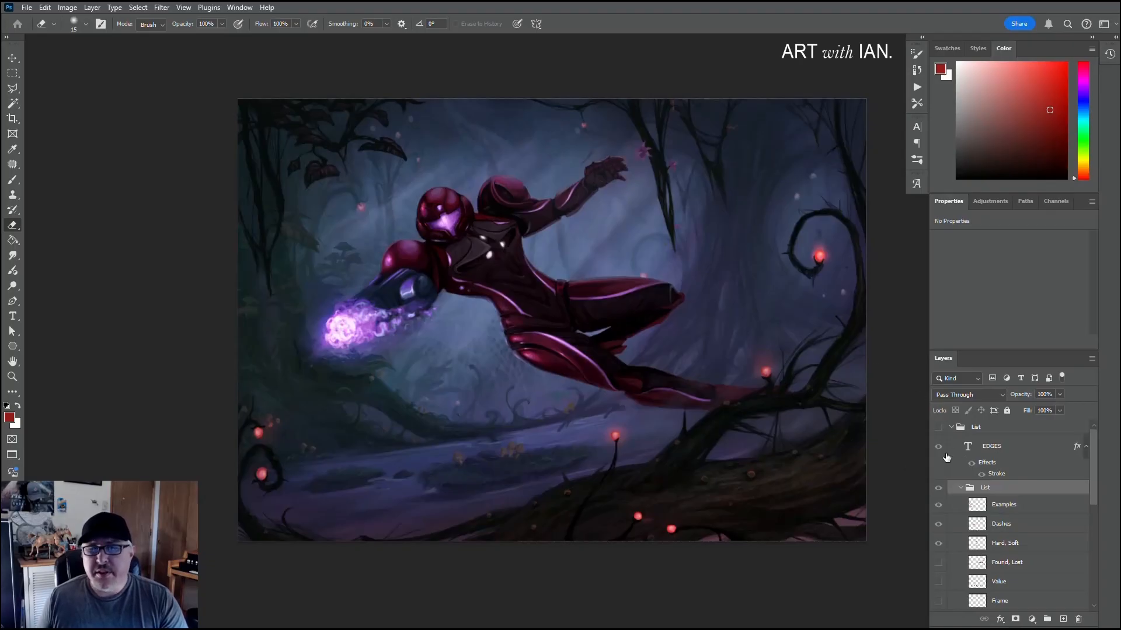
Step: Show the outer List group and turn on its Found, Lost, Value, Frame and BG layers one after another
click(938, 428)
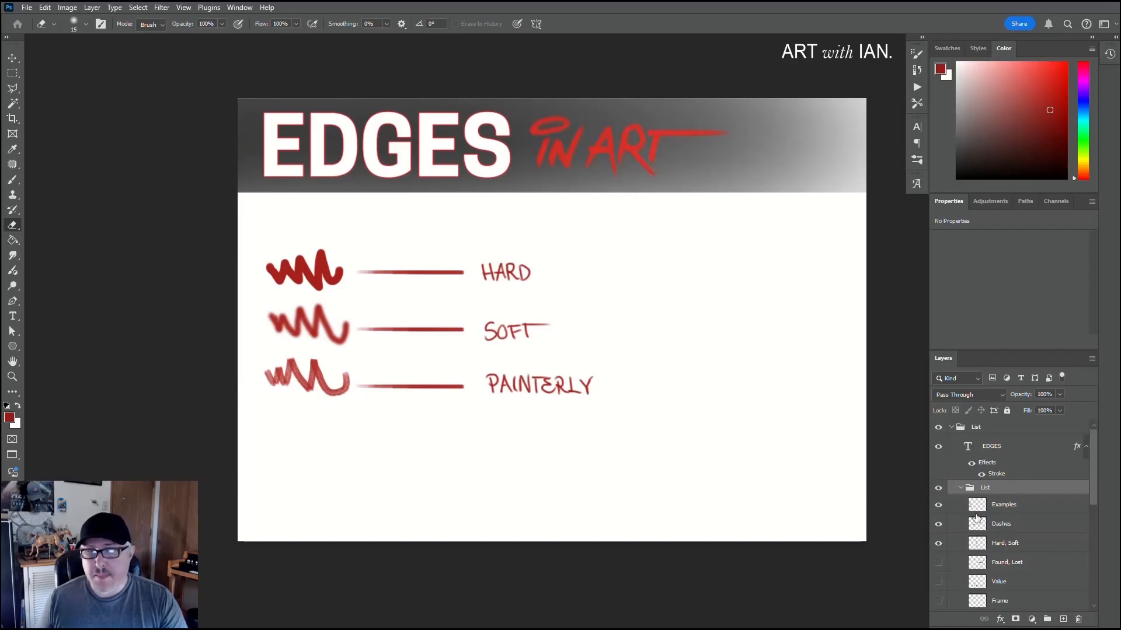
scroll(951, 502, down, 1)
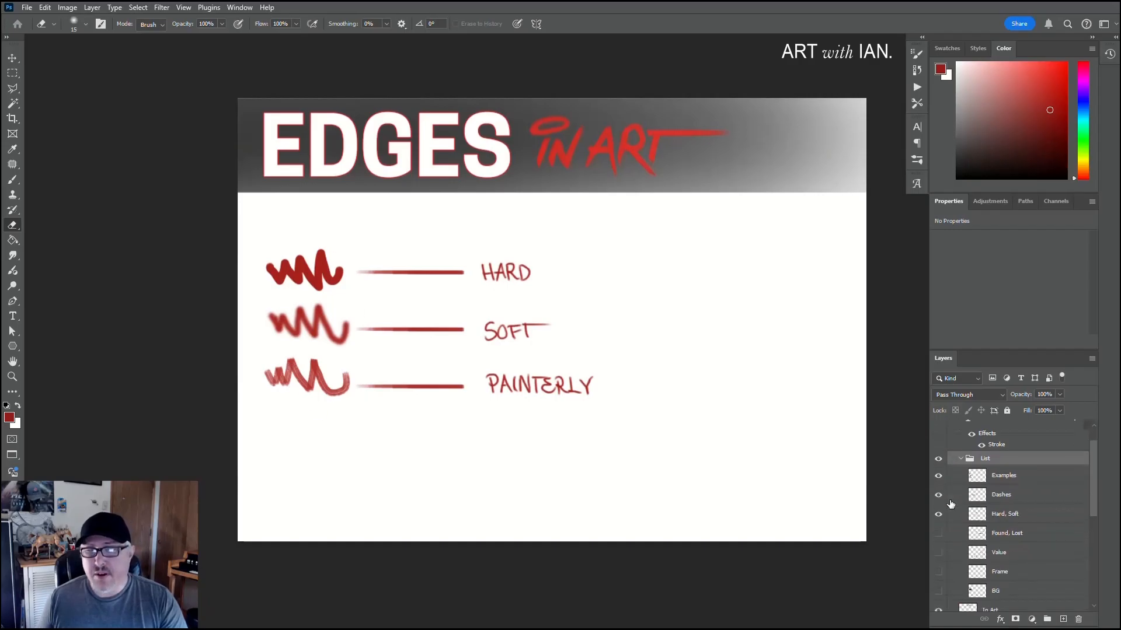
click(938, 532)
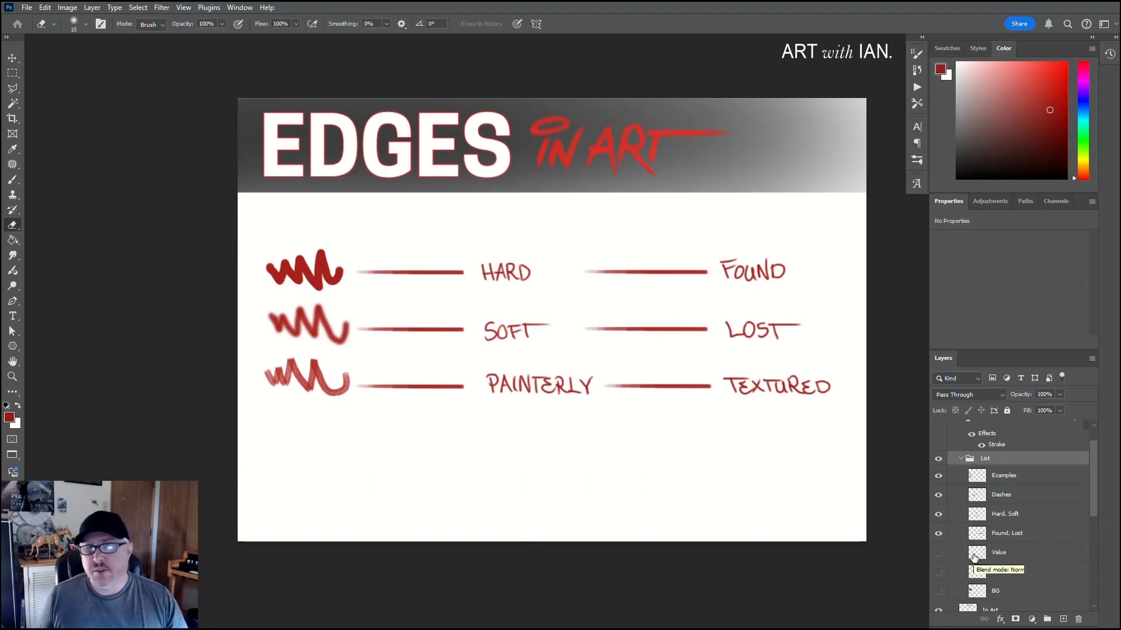
click(939, 555)
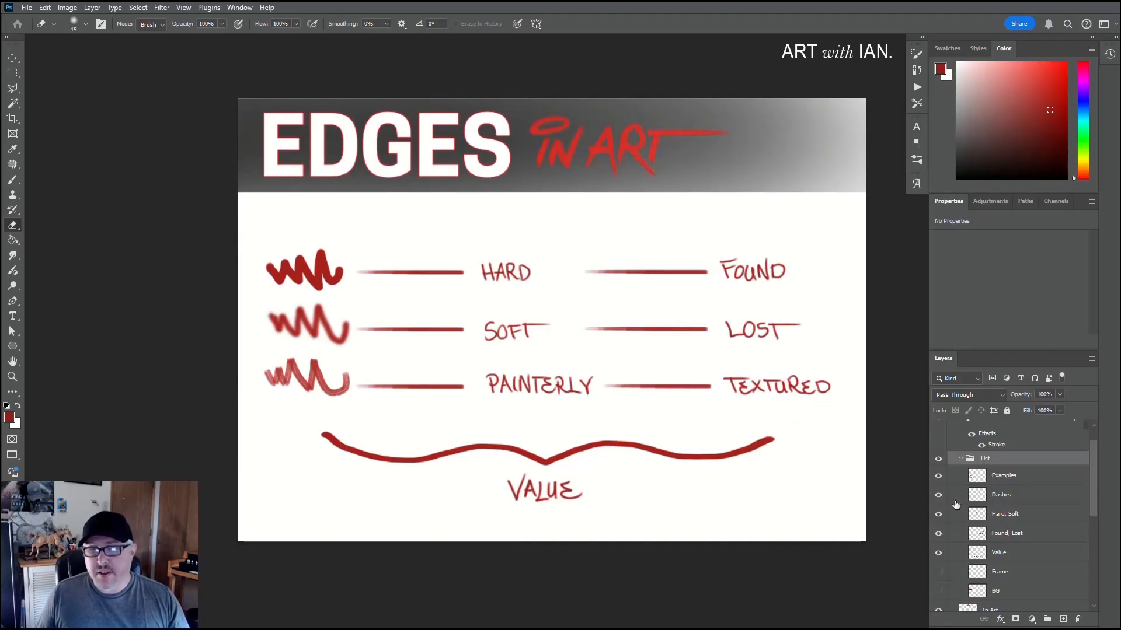
click(938, 575)
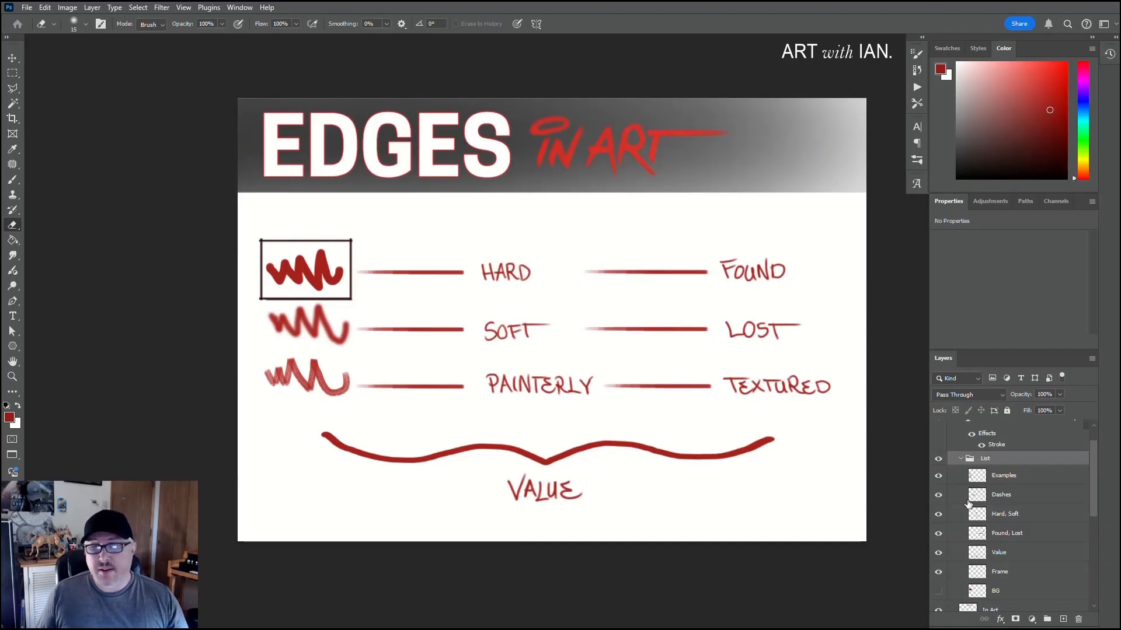
click(938, 592)
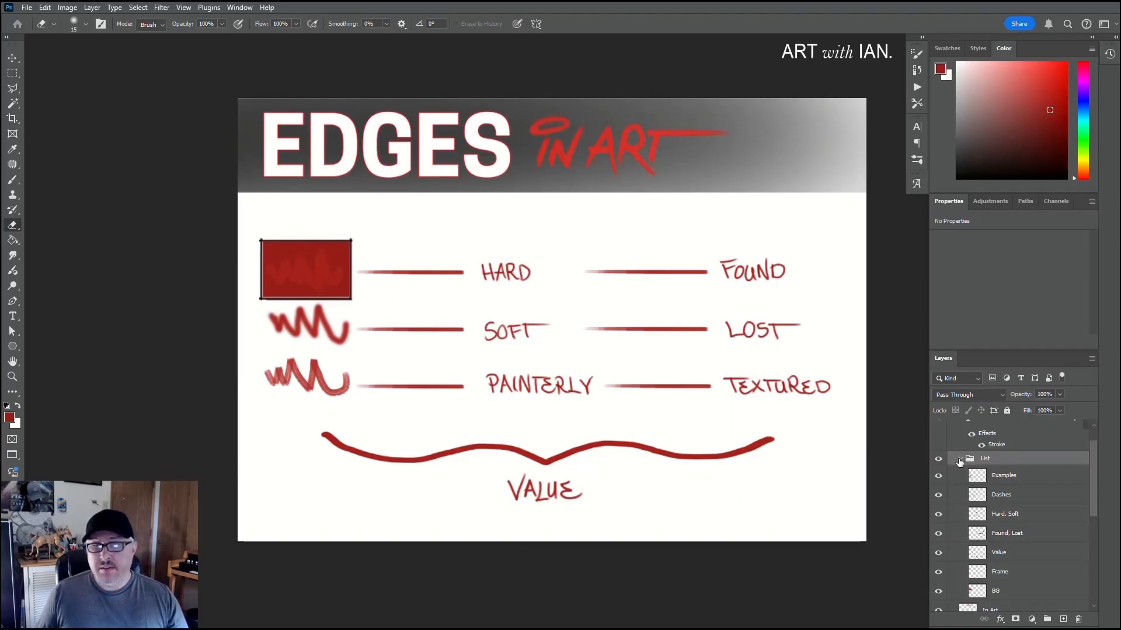
Step: Collapse both List groups and hide the outer one to reveal the painting
click(958, 461)
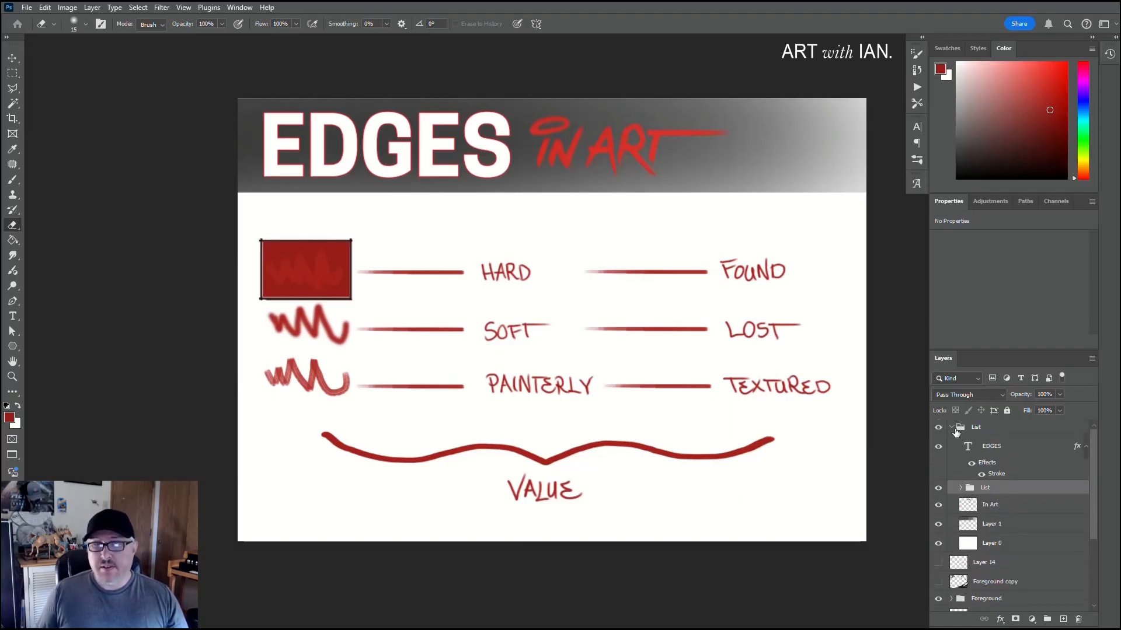
click(952, 427)
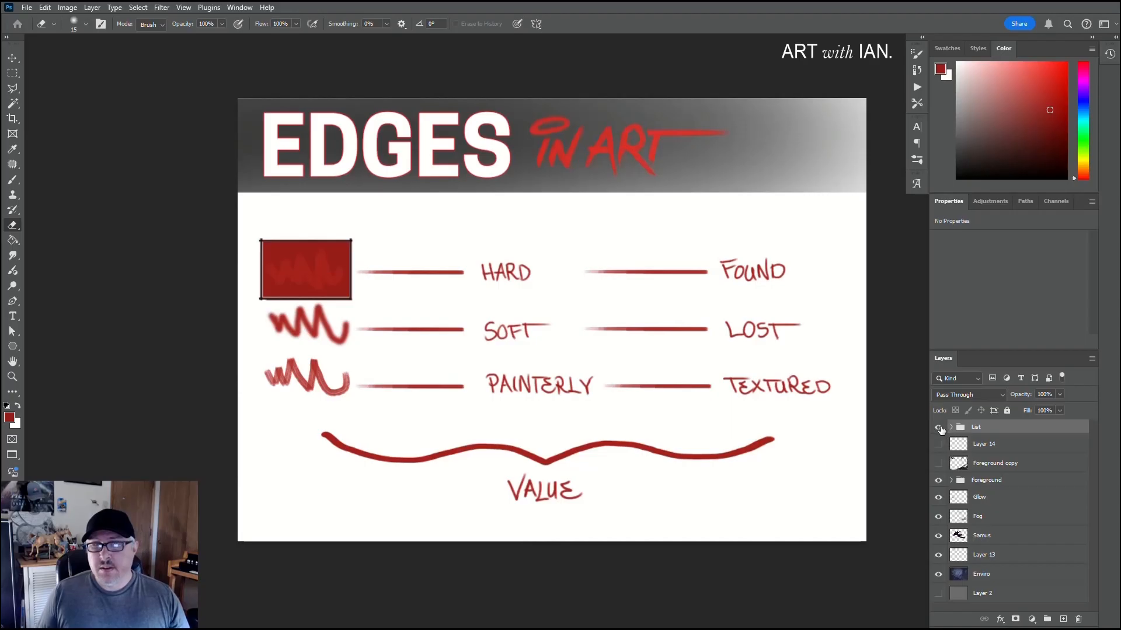
click(939, 428)
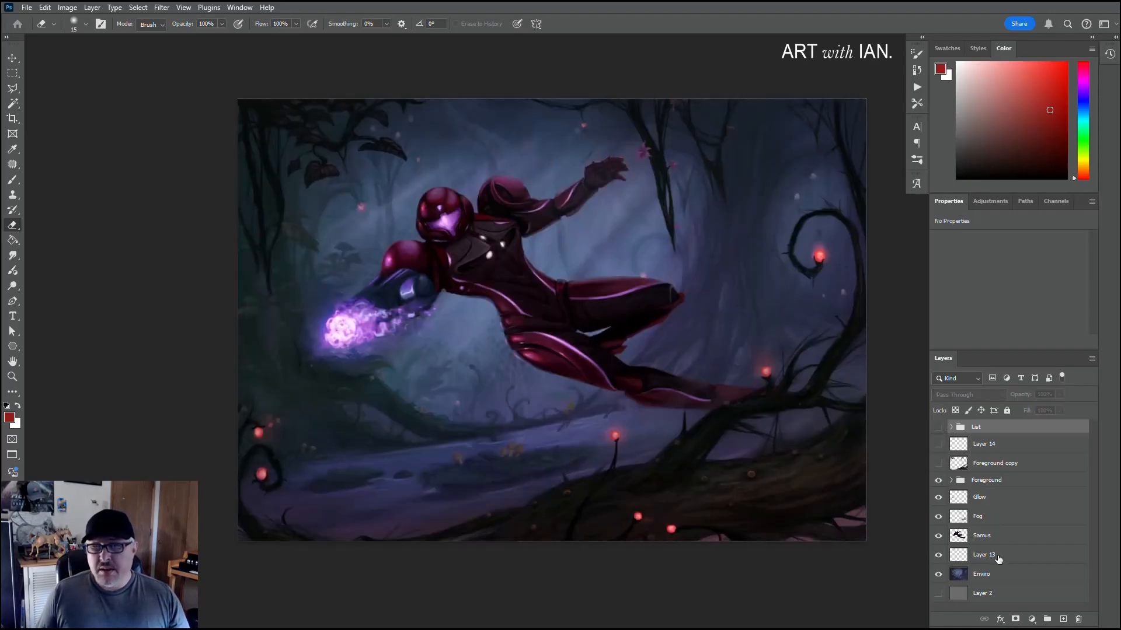
Step: Select Layer 13, directly above the Enviro layer, and switch to the Brush tool
scroll(999, 560, down, 1)
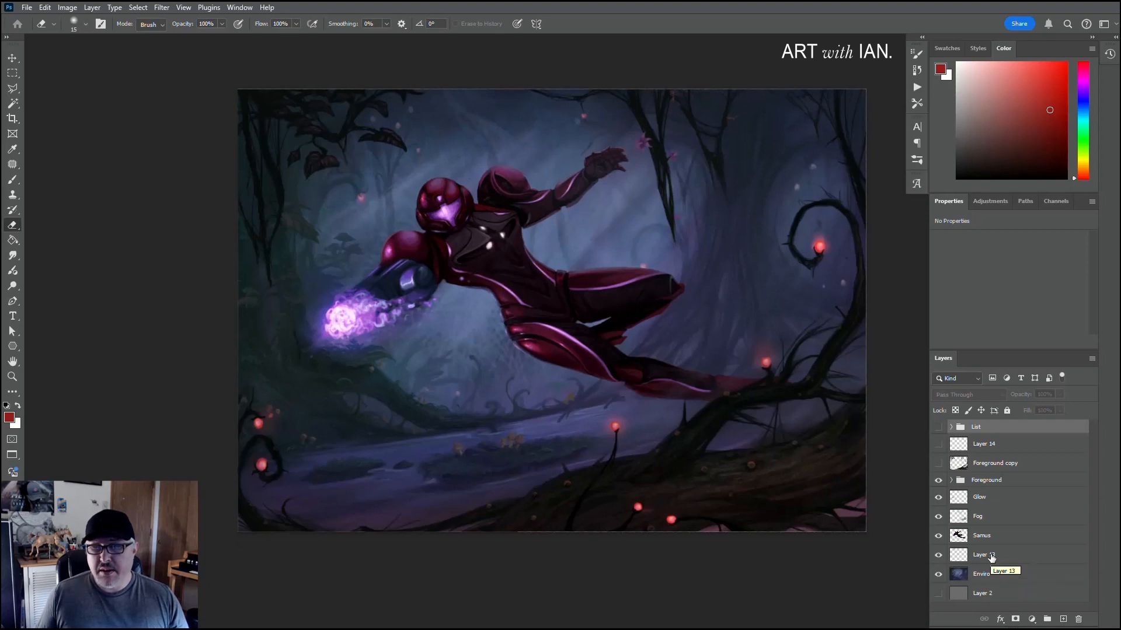
click(991, 558)
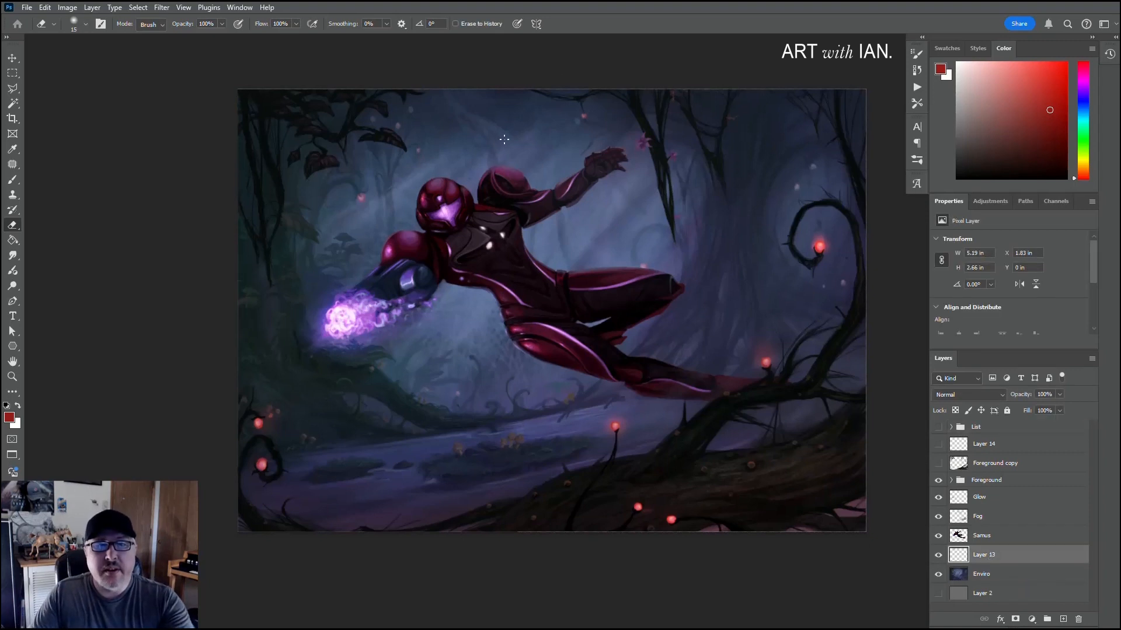
click(13, 185)
click(13, 185)
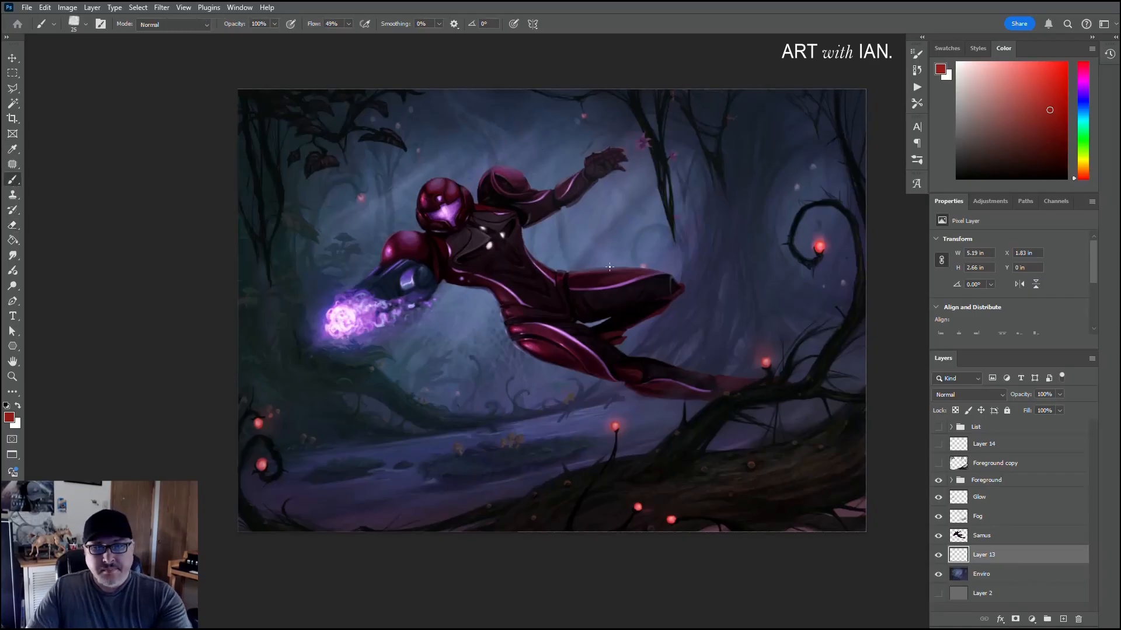
Step: Try a red brush stroke in the background below the raised hand and undo it
scroll(609, 267, up, 5)
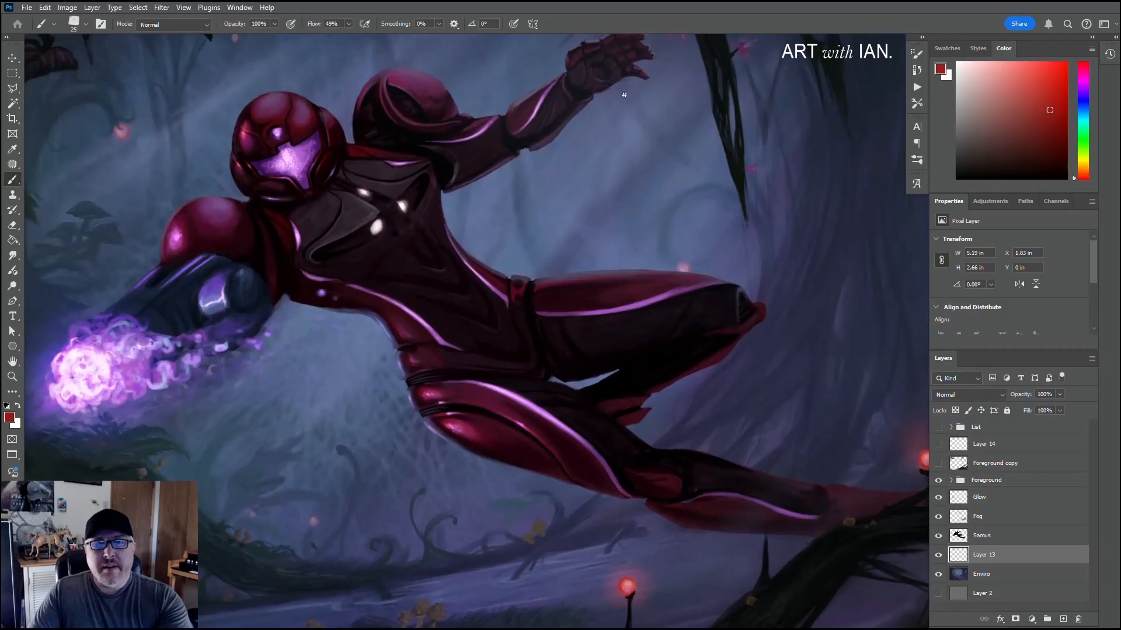
mouse_move(639, 103)
mouse_down()
mouse_move(689, 228)
mouse_move(668, 236)
mouse_up()
key(ctrl+z)
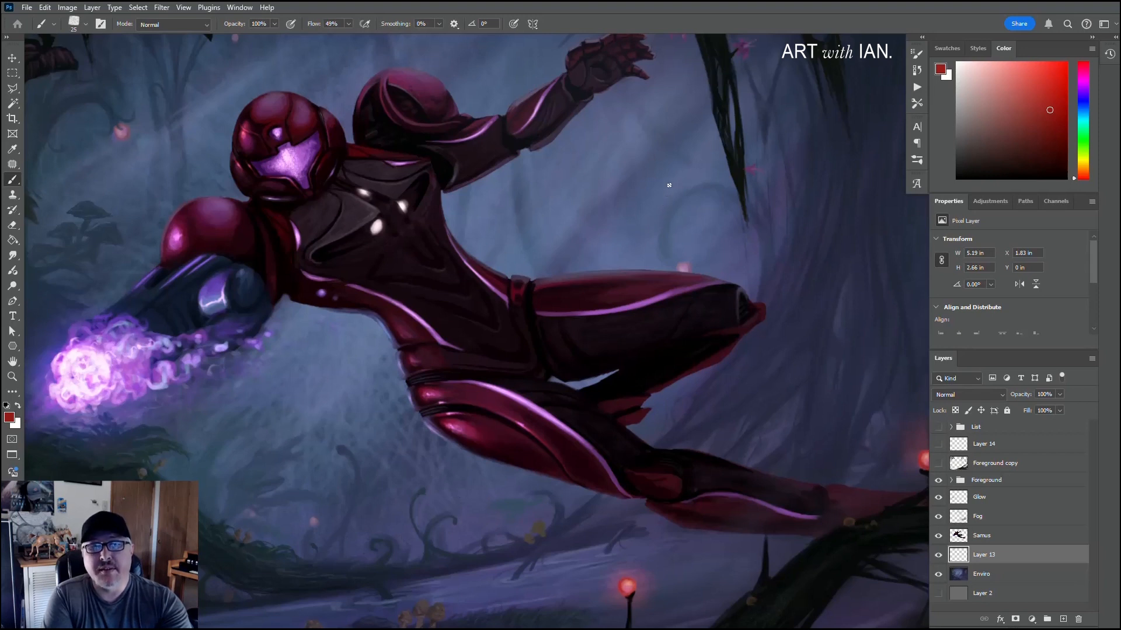
Step: Sample a muted blue as the foreground colour from the misty background between the raised hand and bent leg
key(alt)
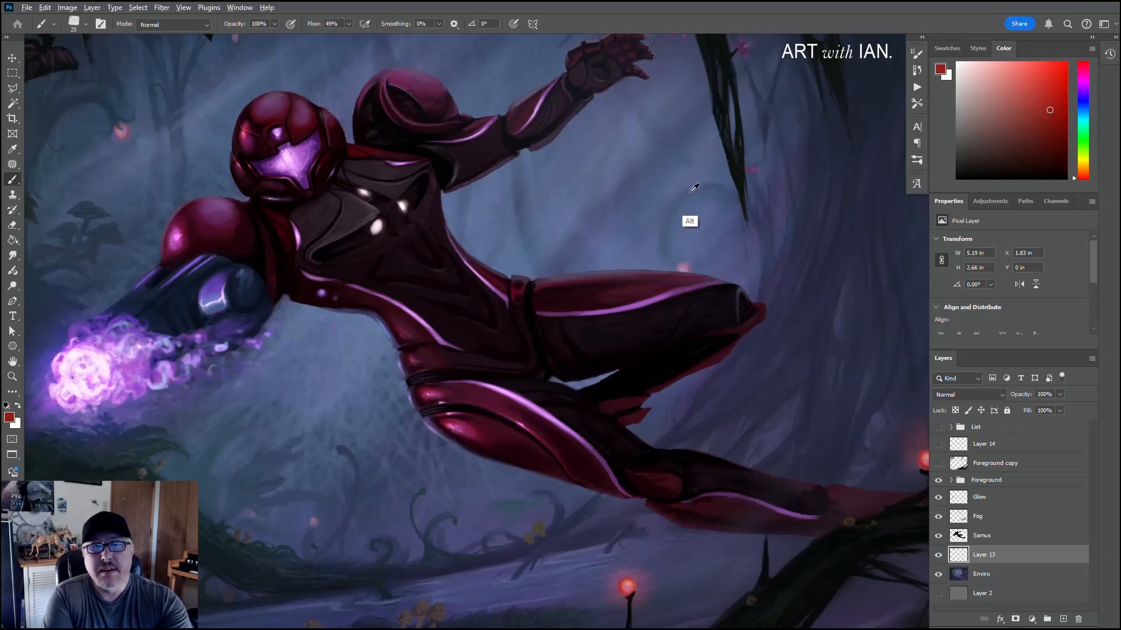
alt+click(692, 184)
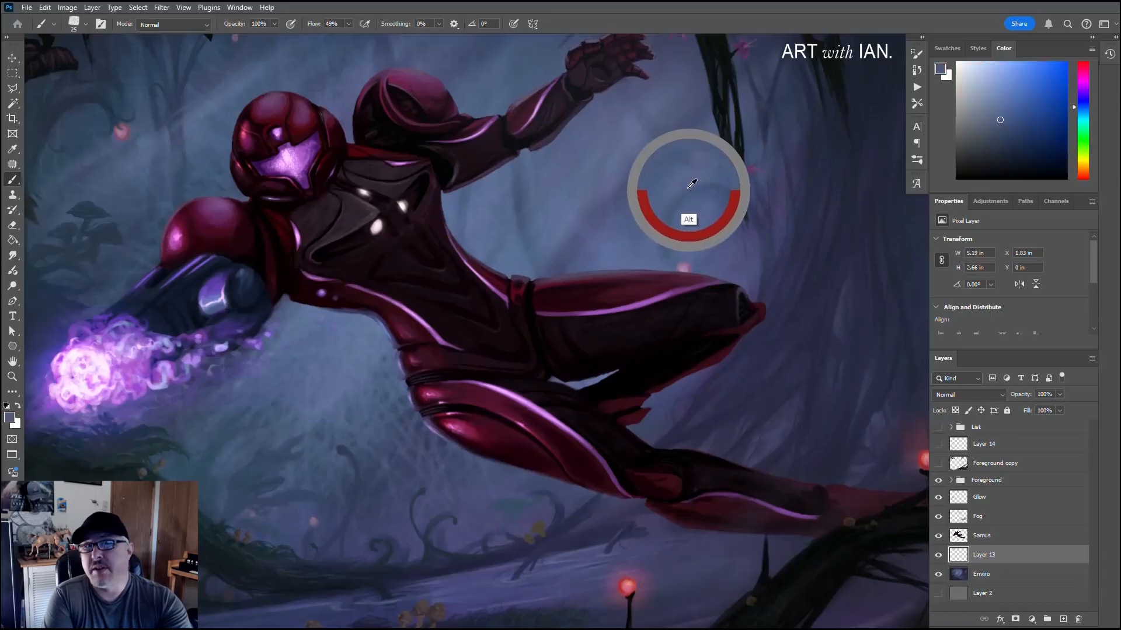
alt+click(692, 184)
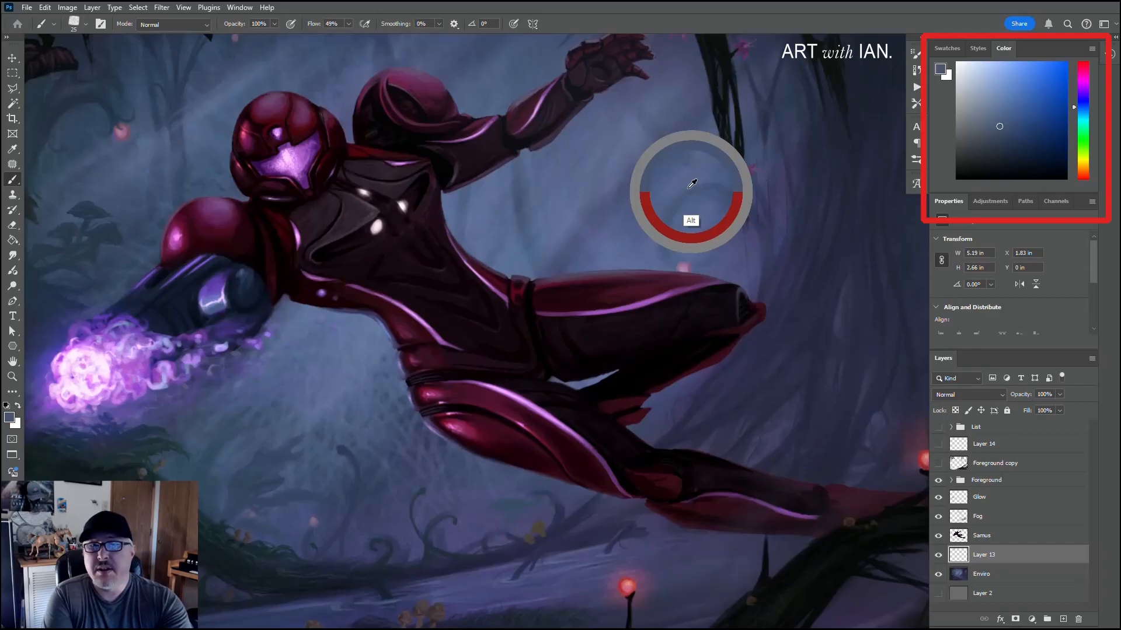
mouse_move(692, 184)
mouse_down()
mouse_move(648, 141)
mouse_move(669, 181)
mouse_up()
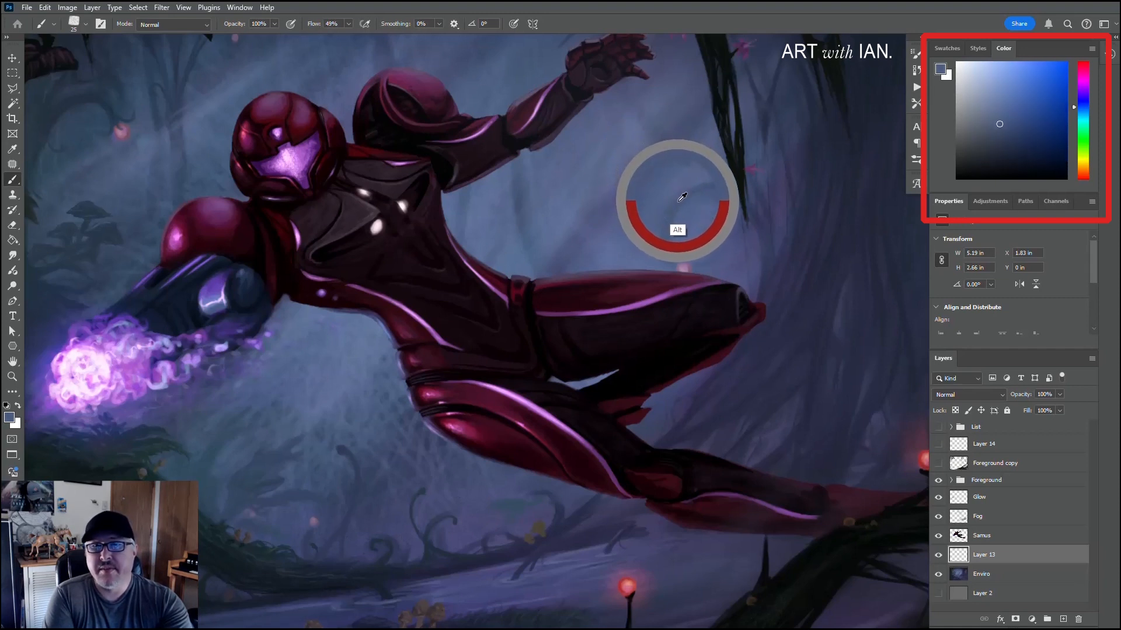
mouse_move(683, 203)
mouse_down()
mouse_move(631, 143)
mouse_move(677, 215)
mouse_move(642, 172)
mouse_move(674, 206)
mouse_up()
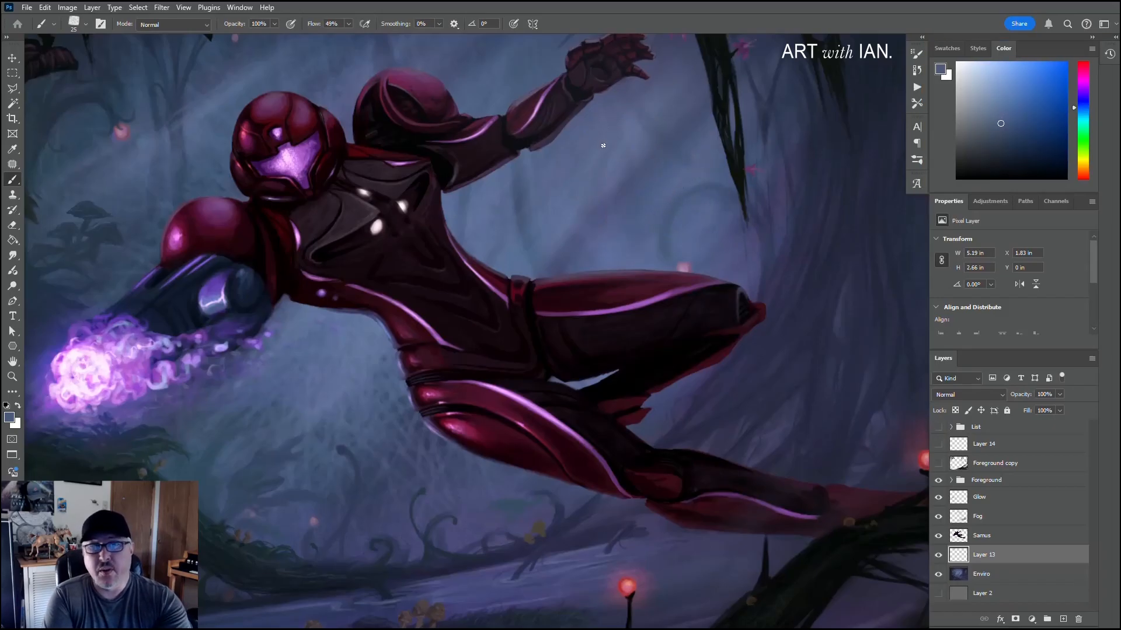
Step: Paint soft strokes of the sampled blue on Layer 13 in the background around the raised arm and bent knee
mouse_move(607, 129)
mouse_down()
mouse_move(658, 136)
mouse_move(561, 221)
mouse_up()
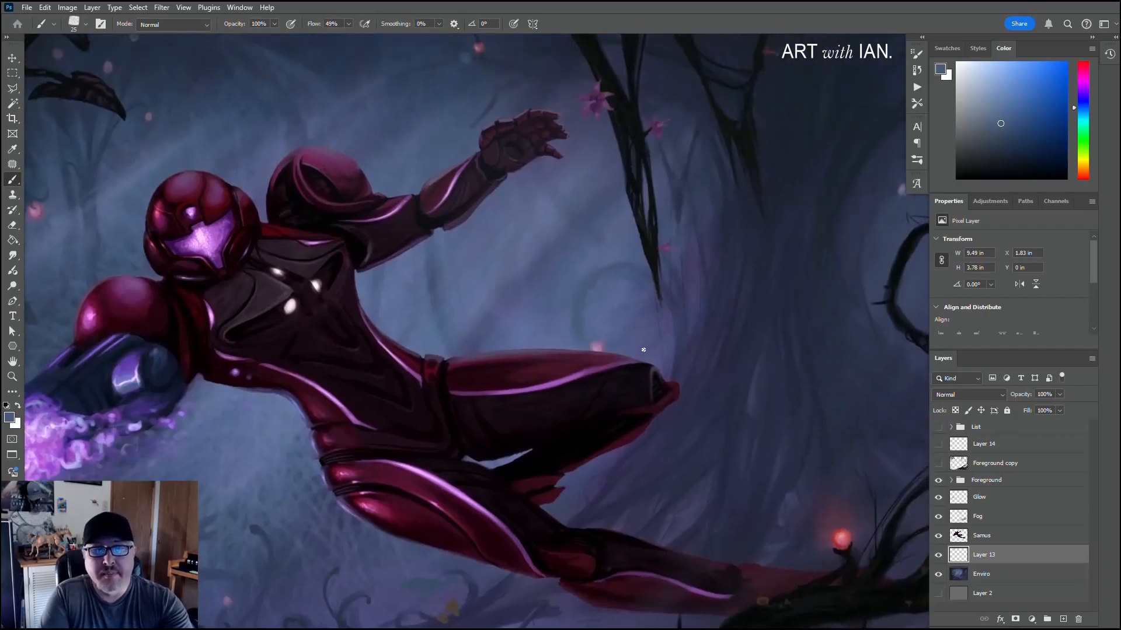
drag(643, 349, 658, 328)
drag(656, 202, 656, 333)
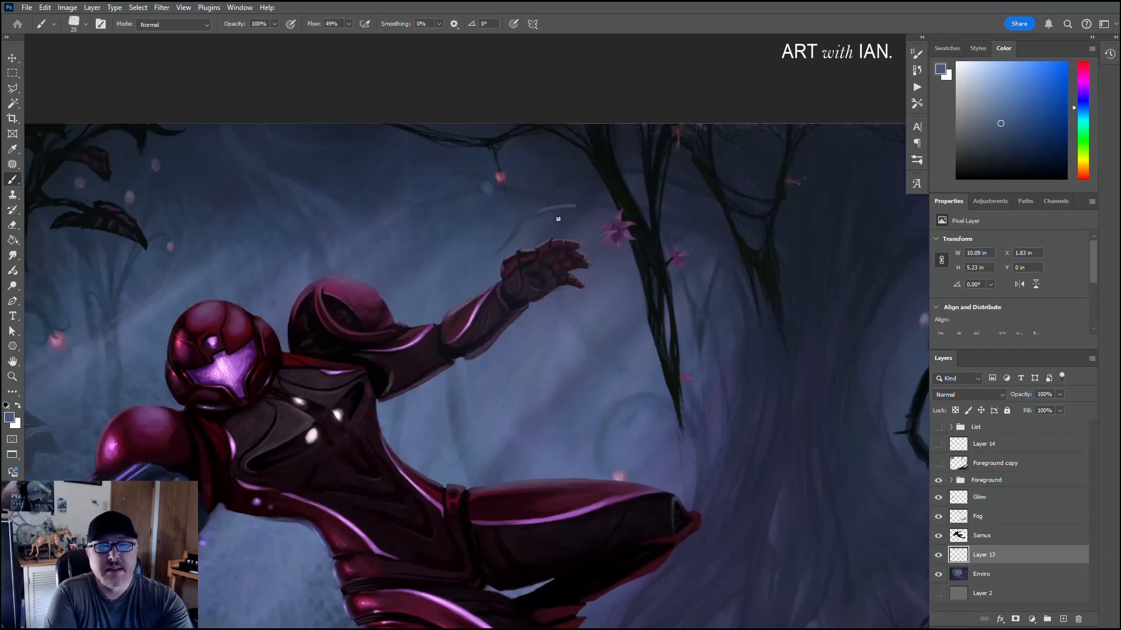
Step: Try a light blue stroke in the background just above the raised hand and undo it
drag(574, 200, 547, 228)
key(ctrl+z)
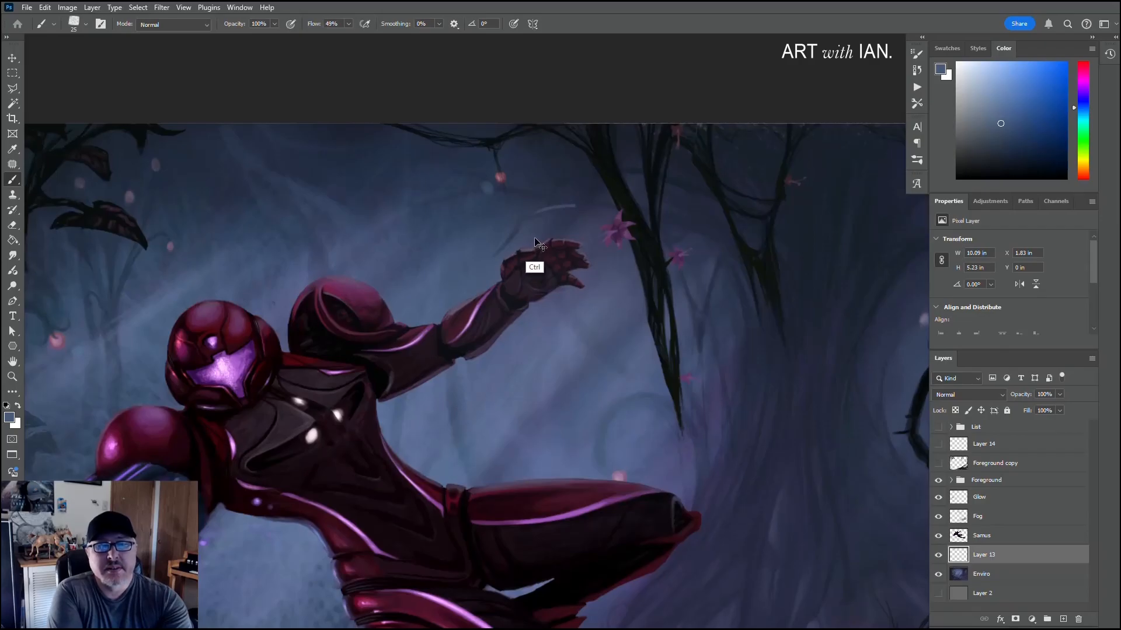
key(ctrl+z)
Step: Sample dark blues from the upper background and paint faint curved branches above the character's helmet and shoulder
alt+click(586, 209)
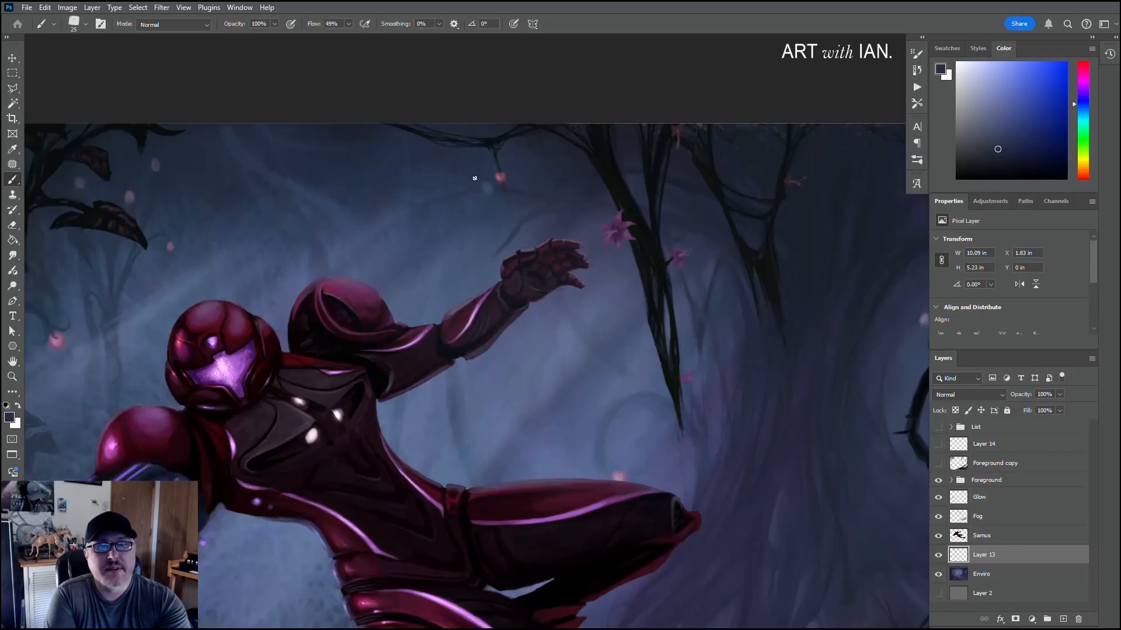
drag(438, 195, 517, 223)
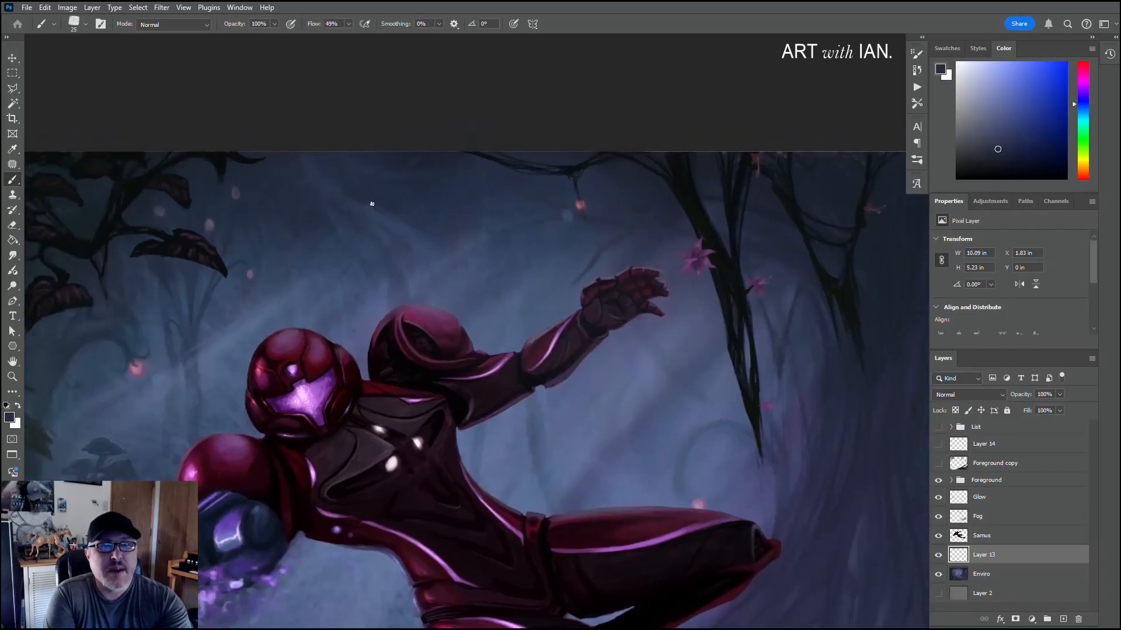
alt+click(441, 156)
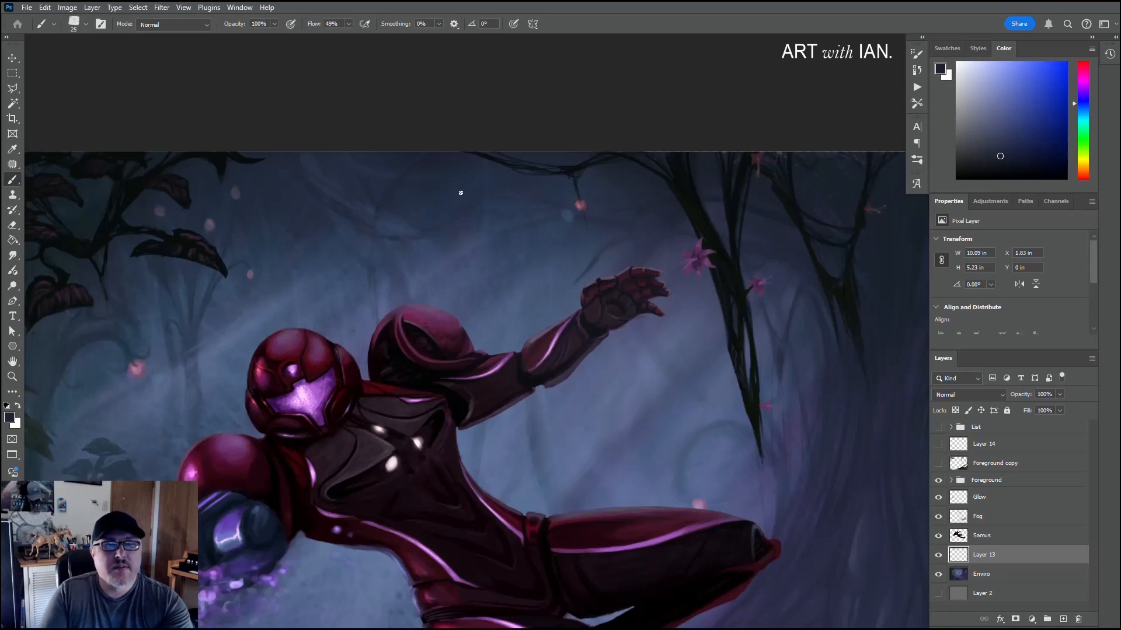
Step: Enlarge the brush to 125 and try a wide, dark diagonal stroke in the background above the shoulder
key(])
key(])
key(])
key(])
key(])
key(])
key(])
key(])
key(])
key(])
key(])
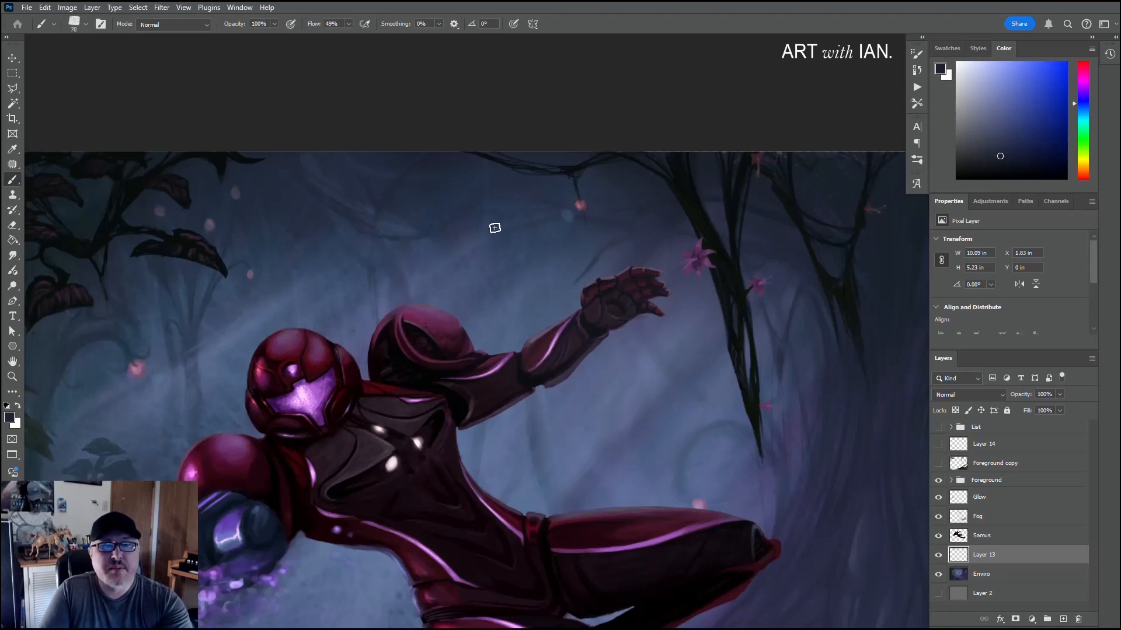
drag(513, 209, 459, 288)
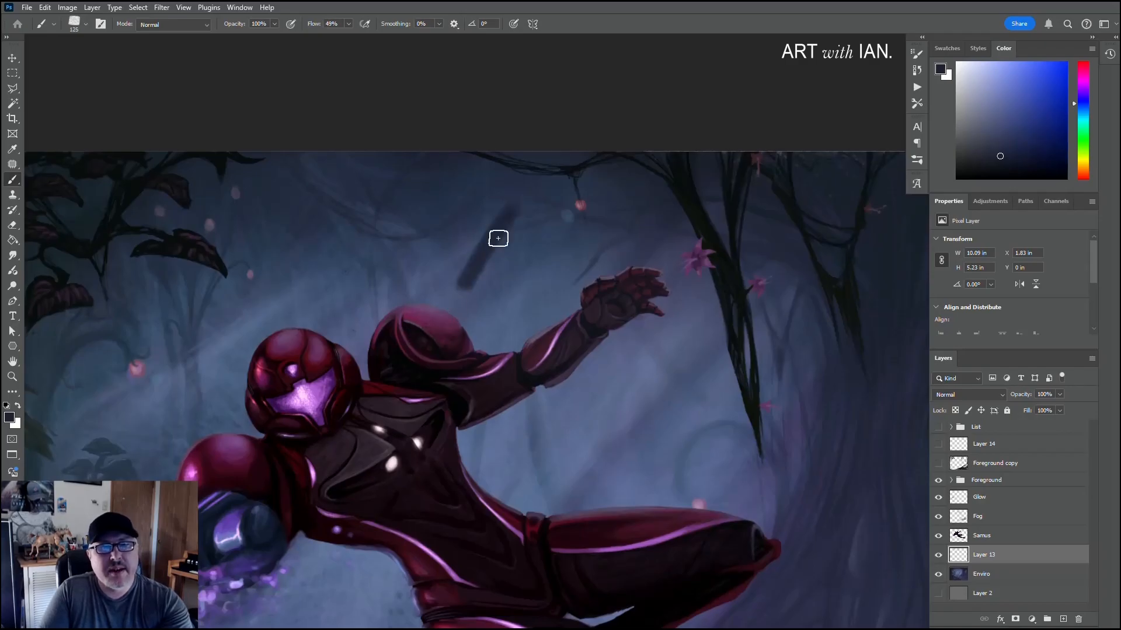
scroll(473, 245, up, 5)
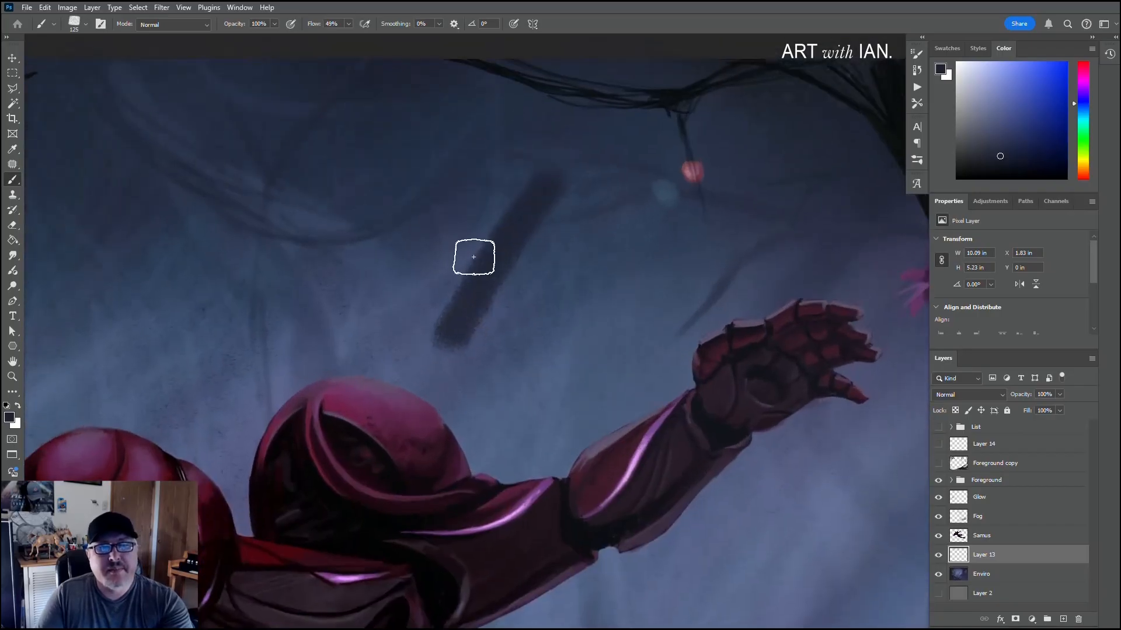
scroll(456, 305, down, 2)
scroll(457, 304, down, 2)
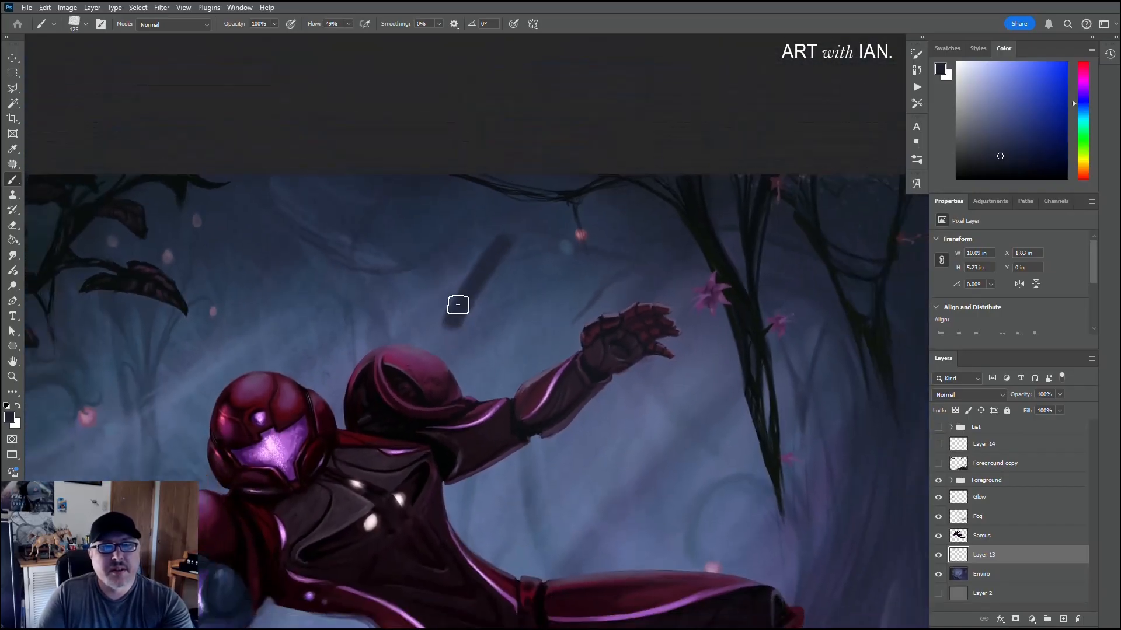
Step: Reduce the brush size to 50 and undo the wide diagonal stroke
key(bracketleft)
key(bracketleft)
key(bracketleft)
key(bracketleft)
key(bracketleft)
key(bracketleft)
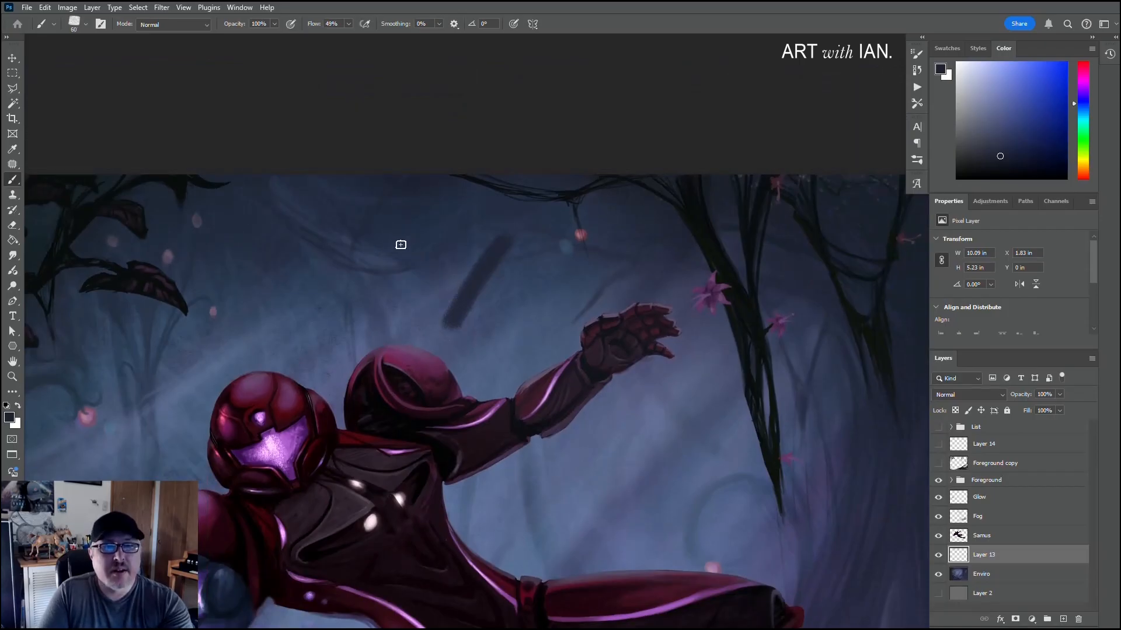
key(ctrl+z)
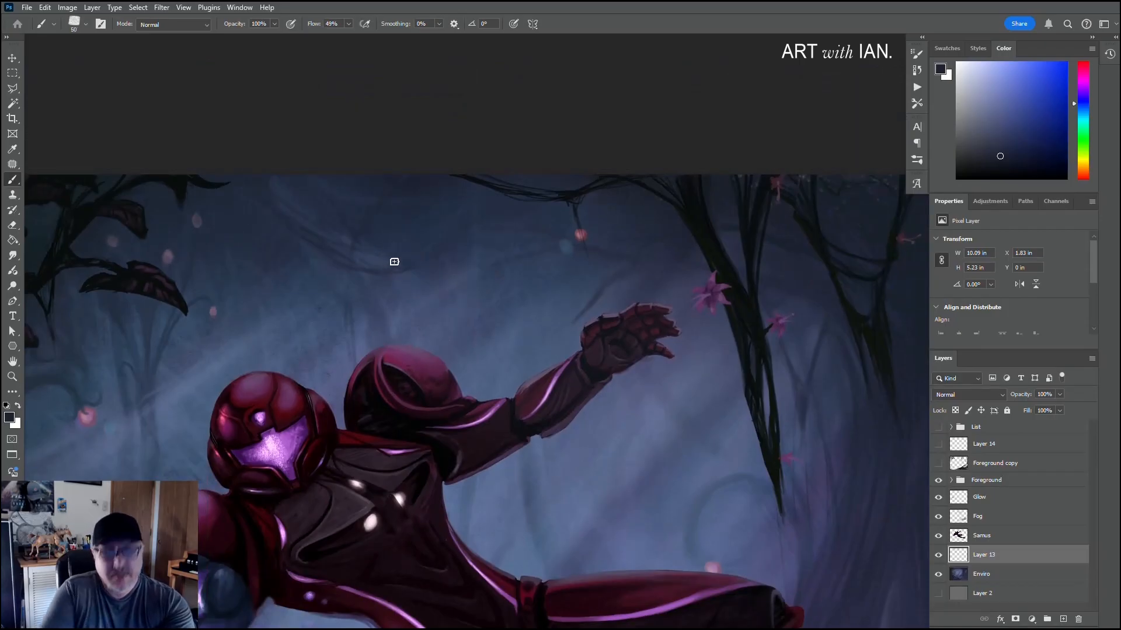
Step: Set the brush size to 25 and paint faint dark leaf shapes in the background beneath the hanging branch above the raised hand
key(bracketleft)
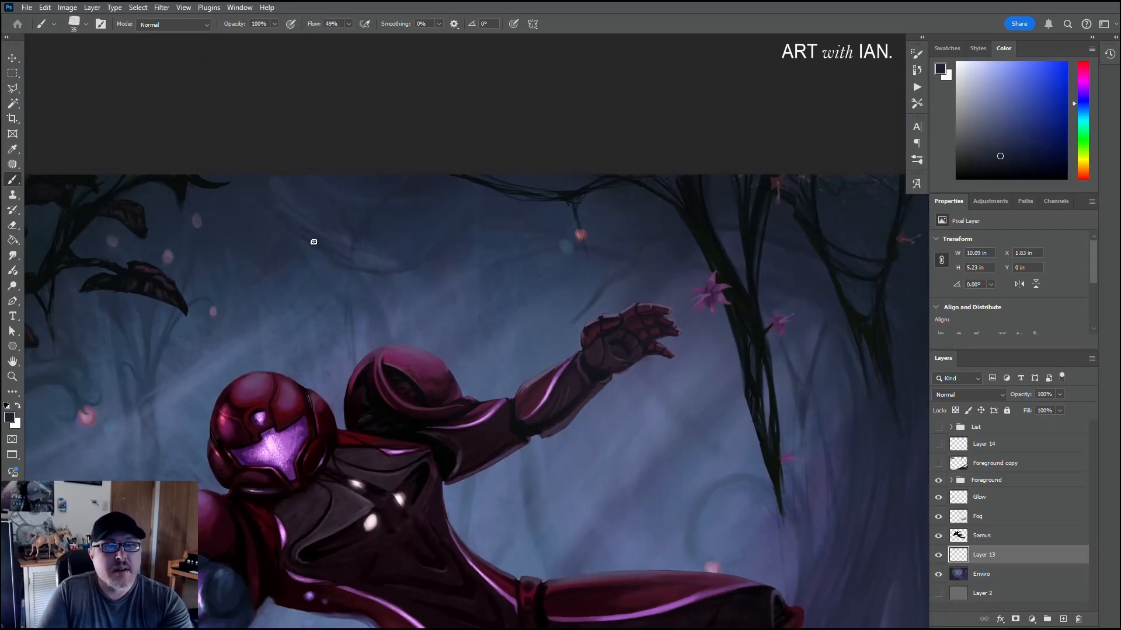
key(bracketleft)
key(bracketleft)
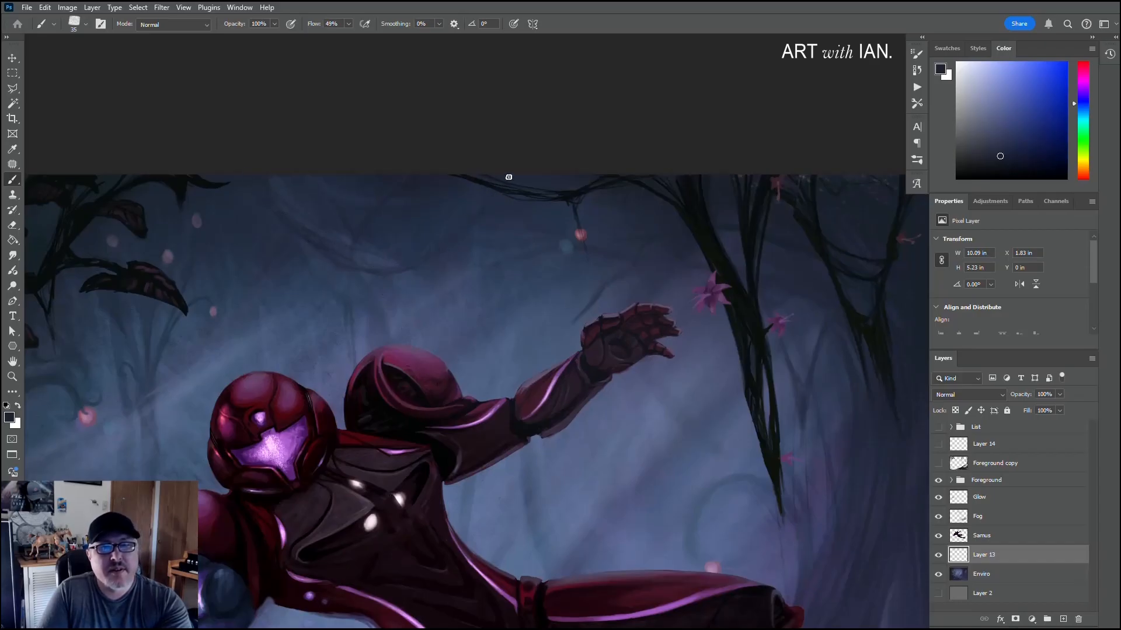
key(bracketleft)
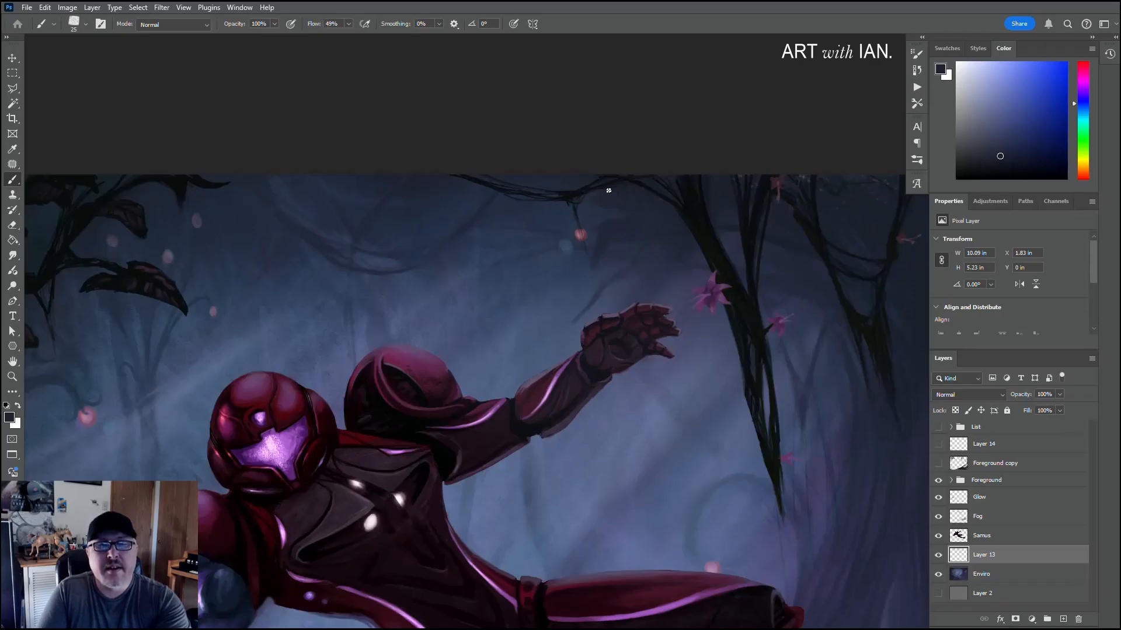
drag(623, 255, 542, 224)
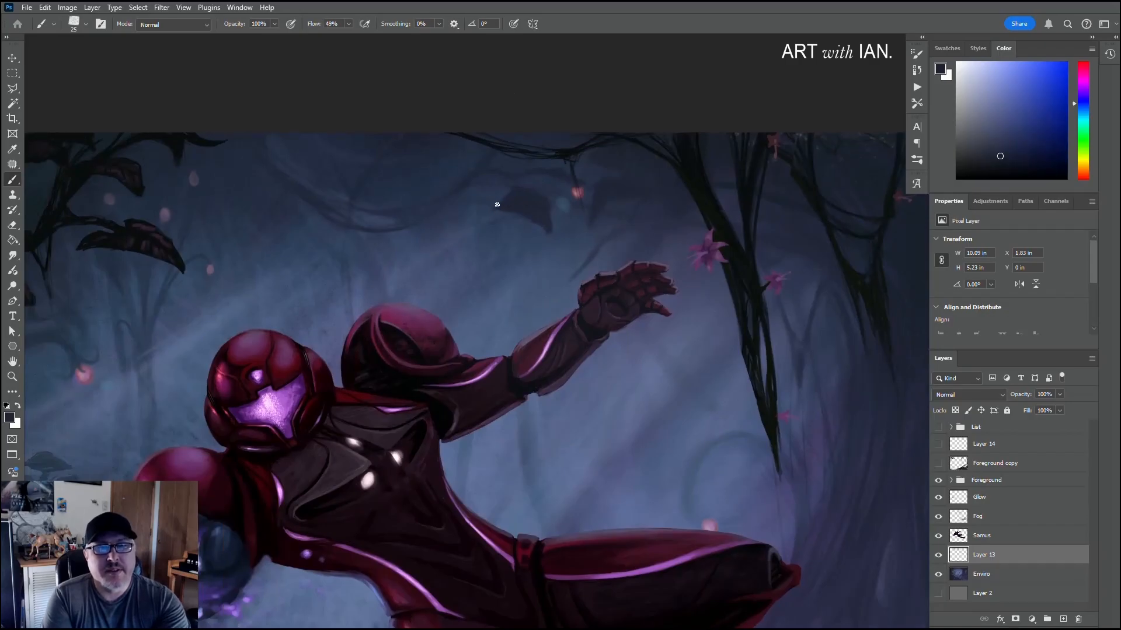
Step: Sample a leaf colour from the dark foliage, lighten it, and paint faint reddish markings on the two background leaves above the raised hand
key(alt)
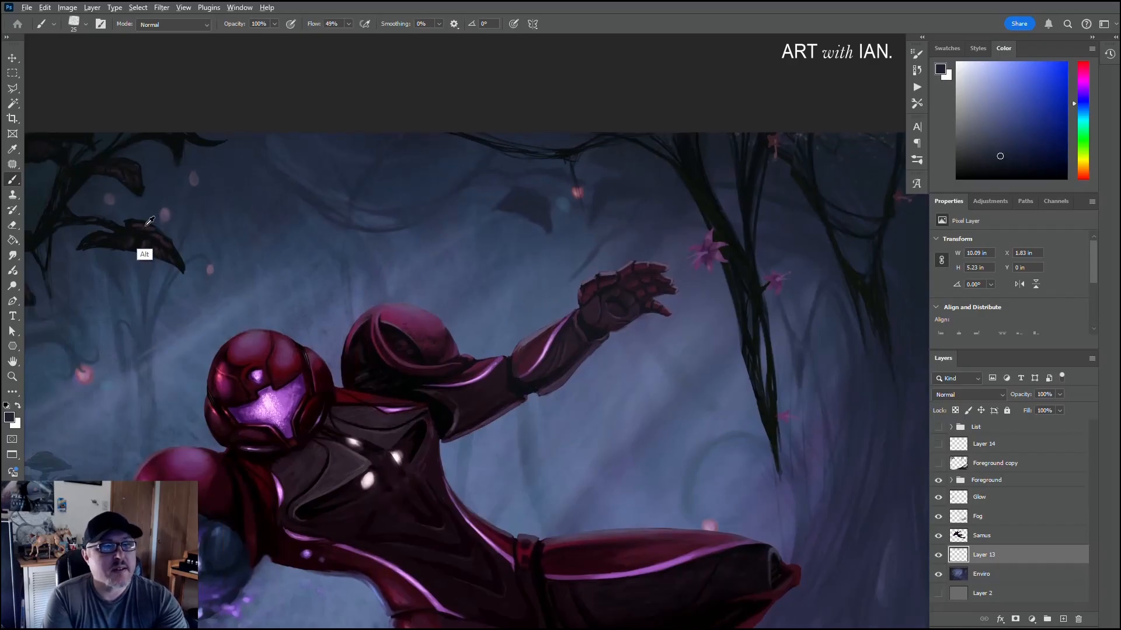
alt+click(153, 224)
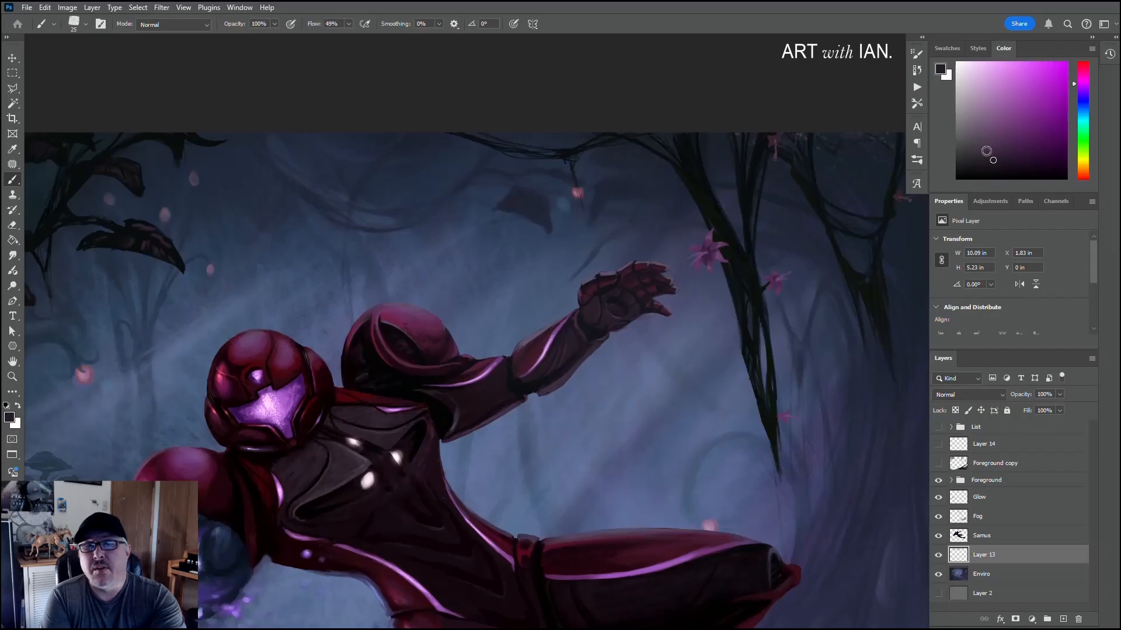
click(983, 151)
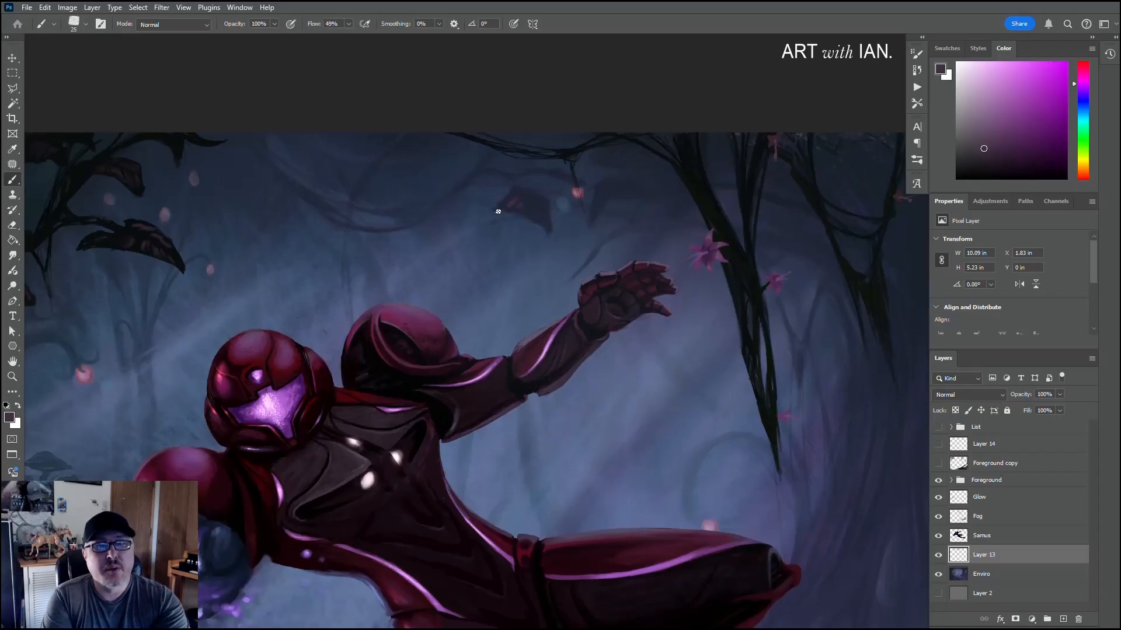
alt+click(527, 204)
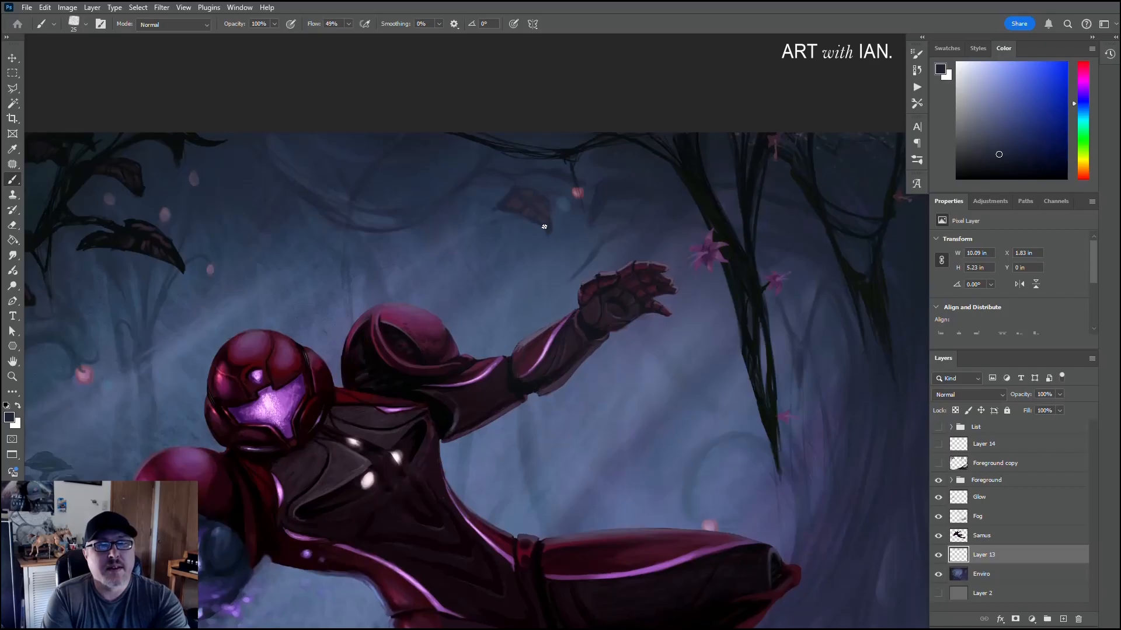
alt+click(513, 201)
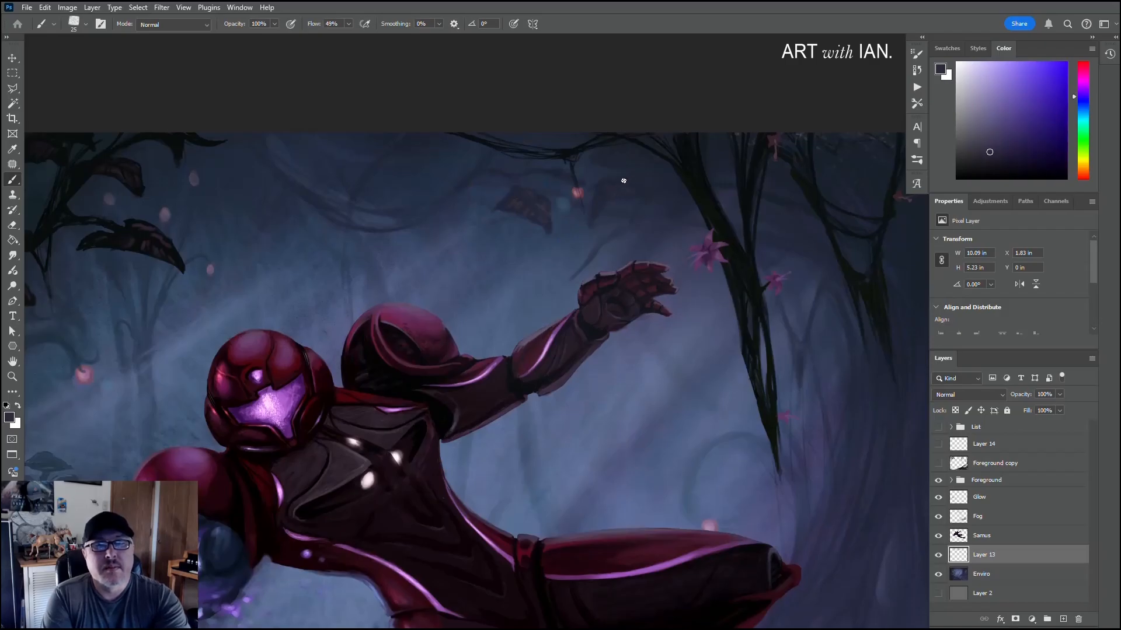
key(alt)
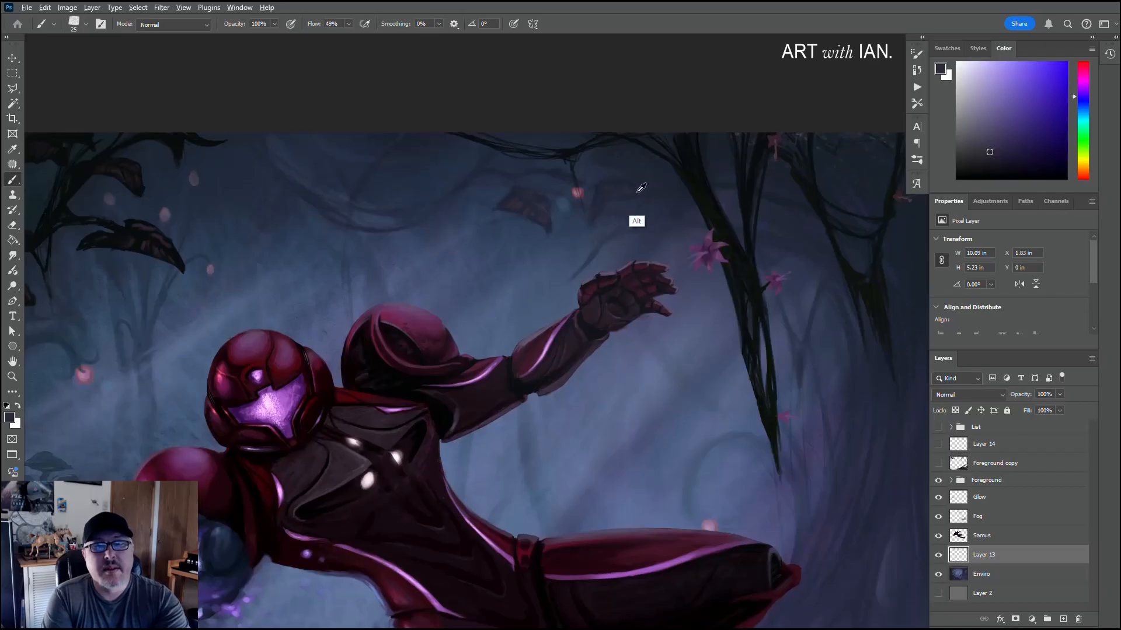
alt+click(636, 189)
Step: Examine the soft background foliage and branches around the armoured character and compare their edges with those of the figure
drag(425, 186, 477, 227)
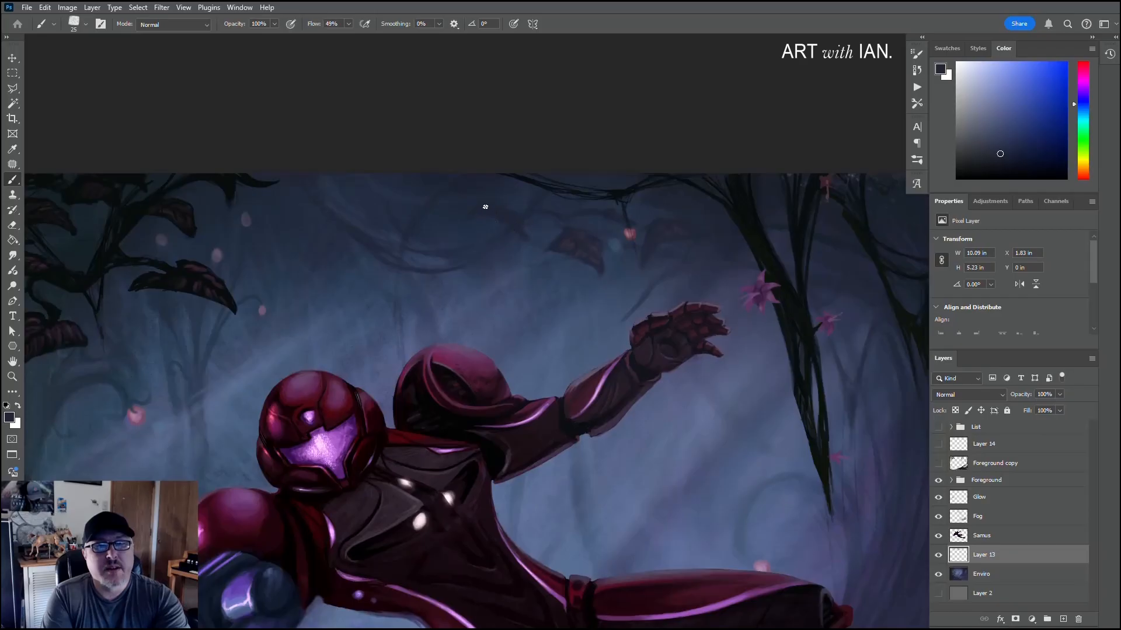
drag(482, 230, 498, 195)
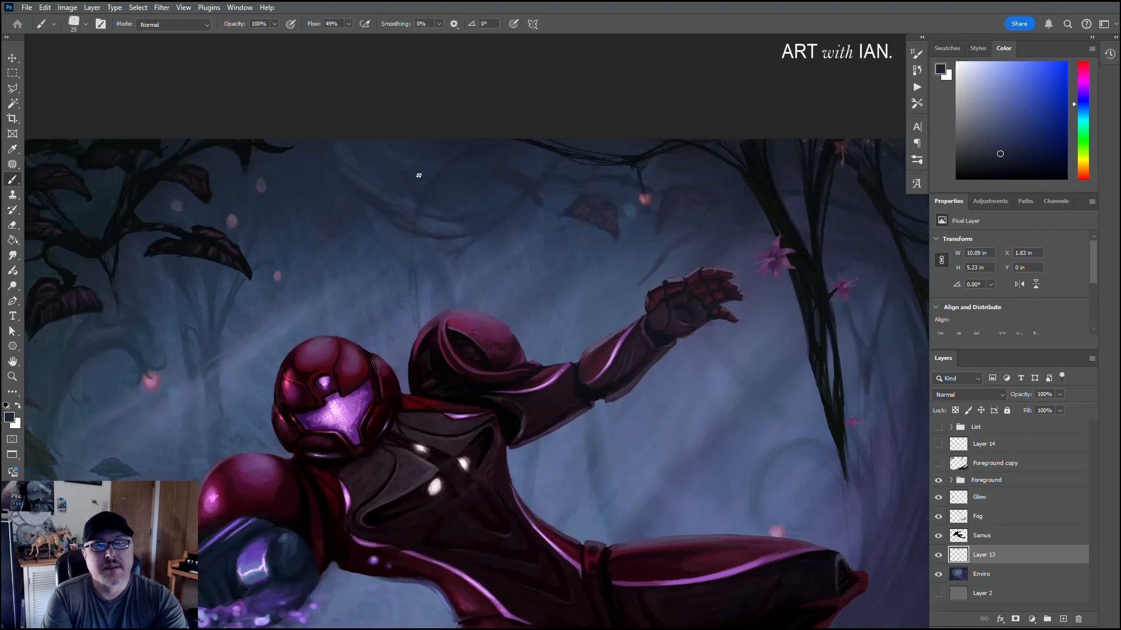
drag(536, 193, 353, 218)
drag(470, 311, 656, 134)
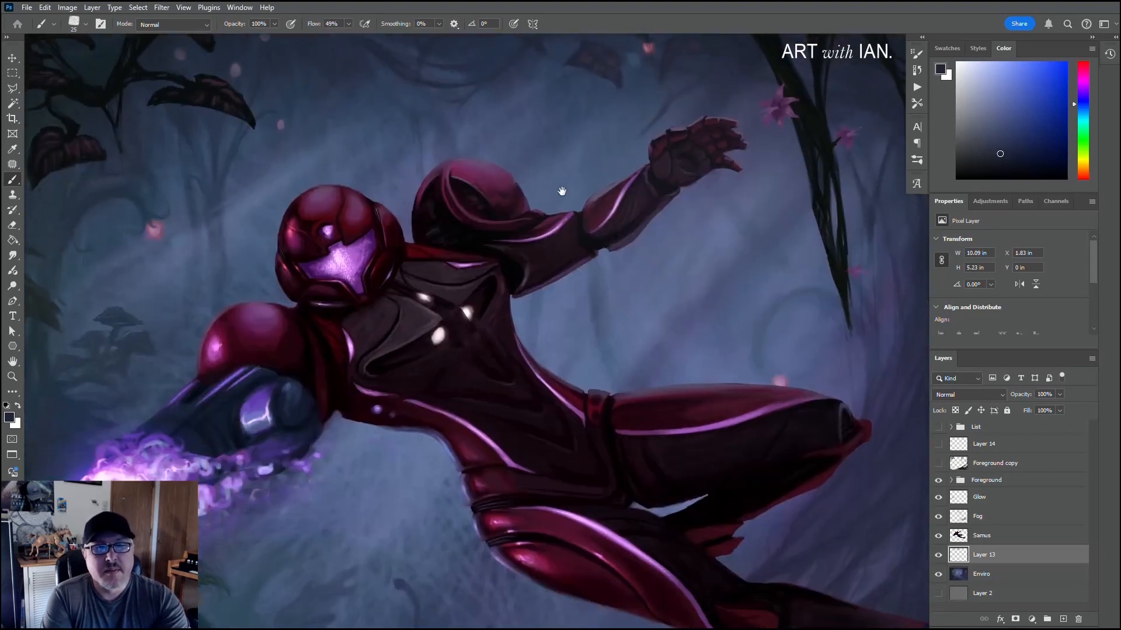
drag(561, 191, 632, 44)
drag(453, 275, 467, 369)
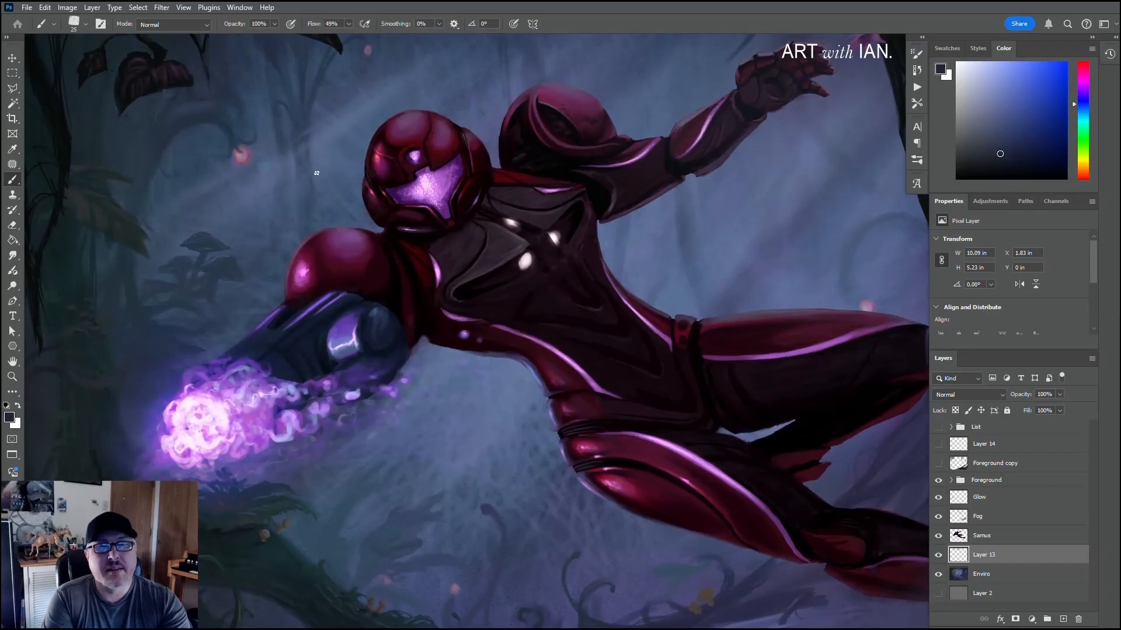
drag(385, 75, 428, 162)
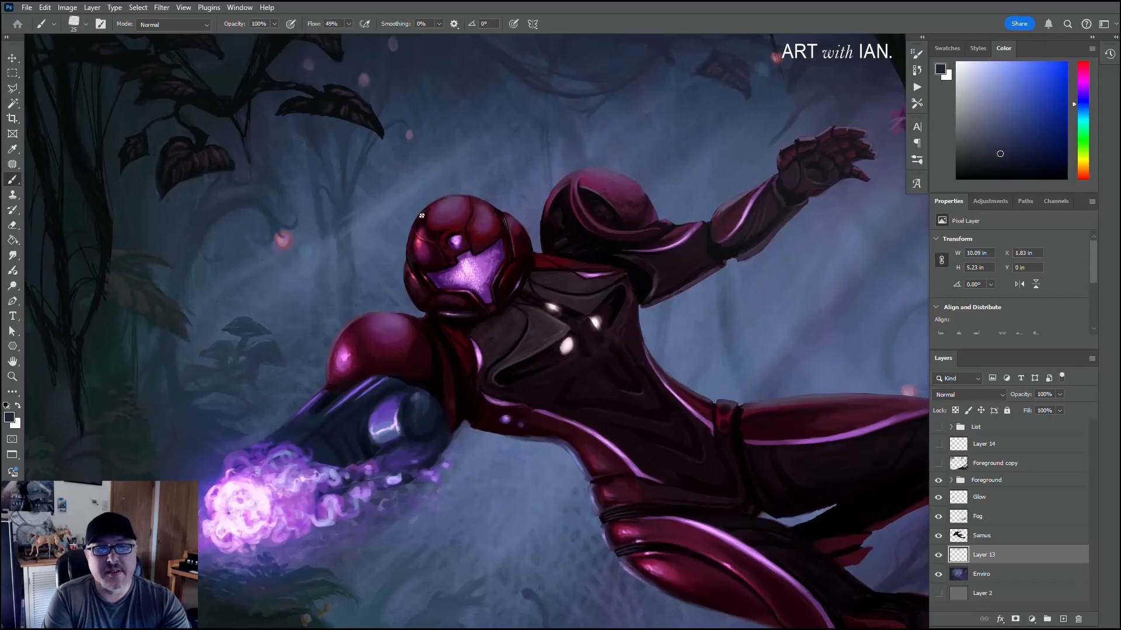
mouse_move(441, 333)
mouse_down()
mouse_move(464, 294)
mouse_move(459, 323)
mouse_up()
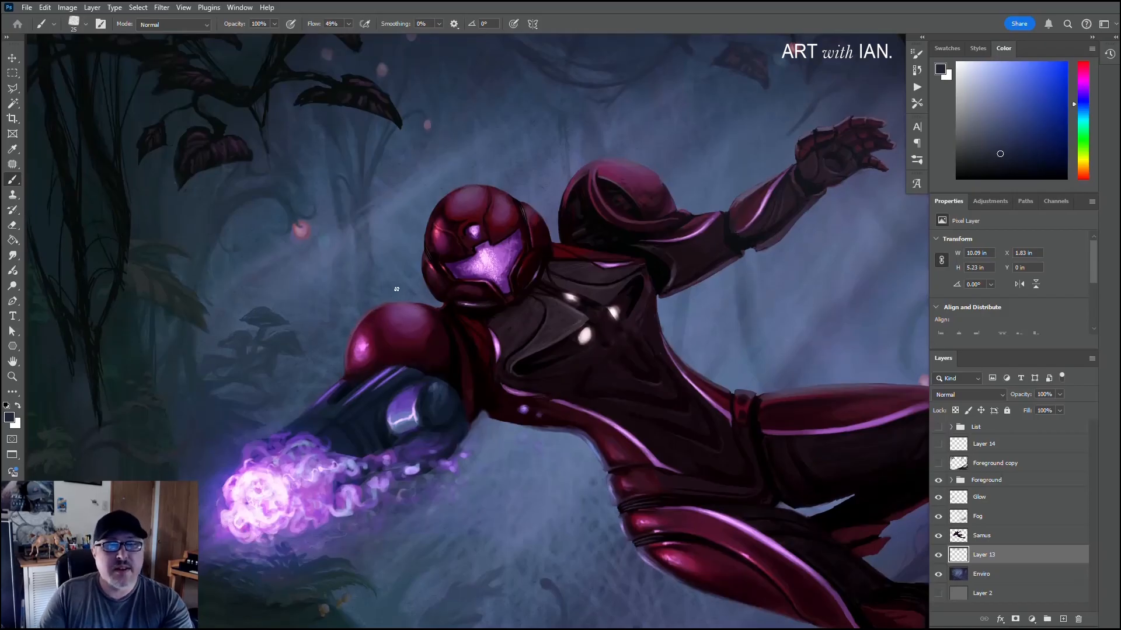
Step: Examine the edges of the helmet, visor and shoulder armour at close range
scroll(407, 242, up, 2)
scroll(368, 348, up, 1)
scroll(337, 356, up, 1)
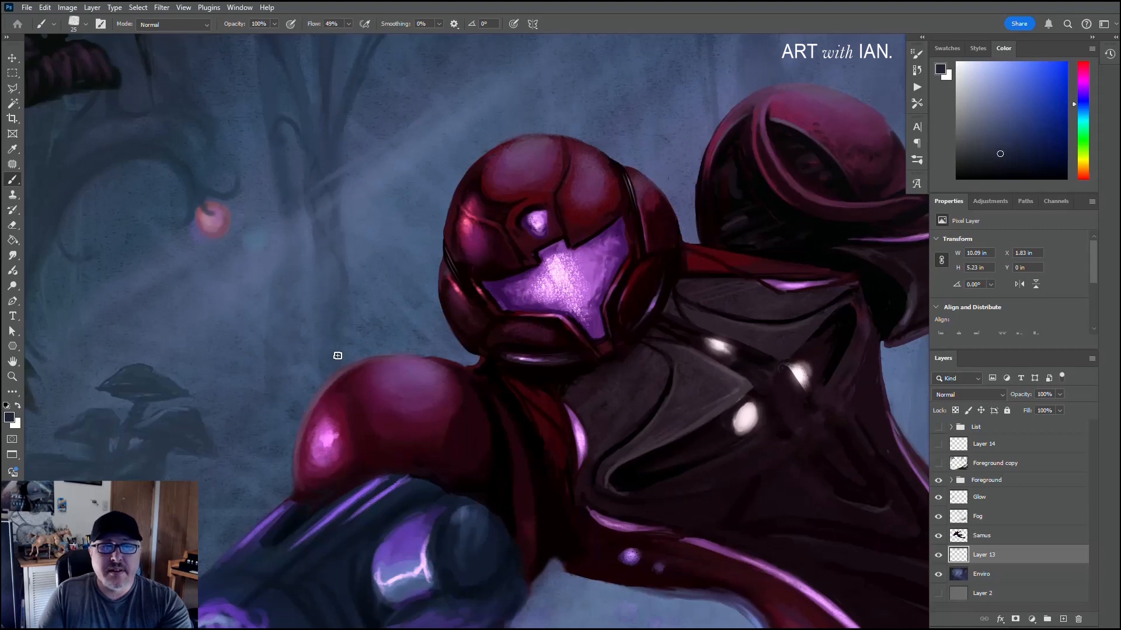
scroll(337, 355, down, 1)
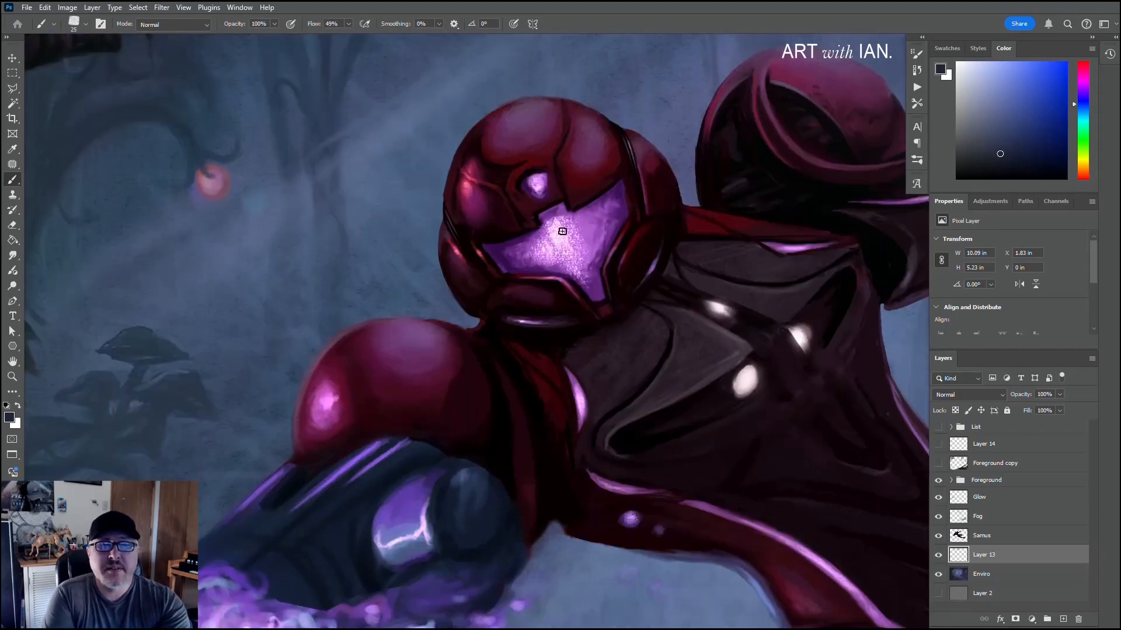
drag(561, 230, 494, 242)
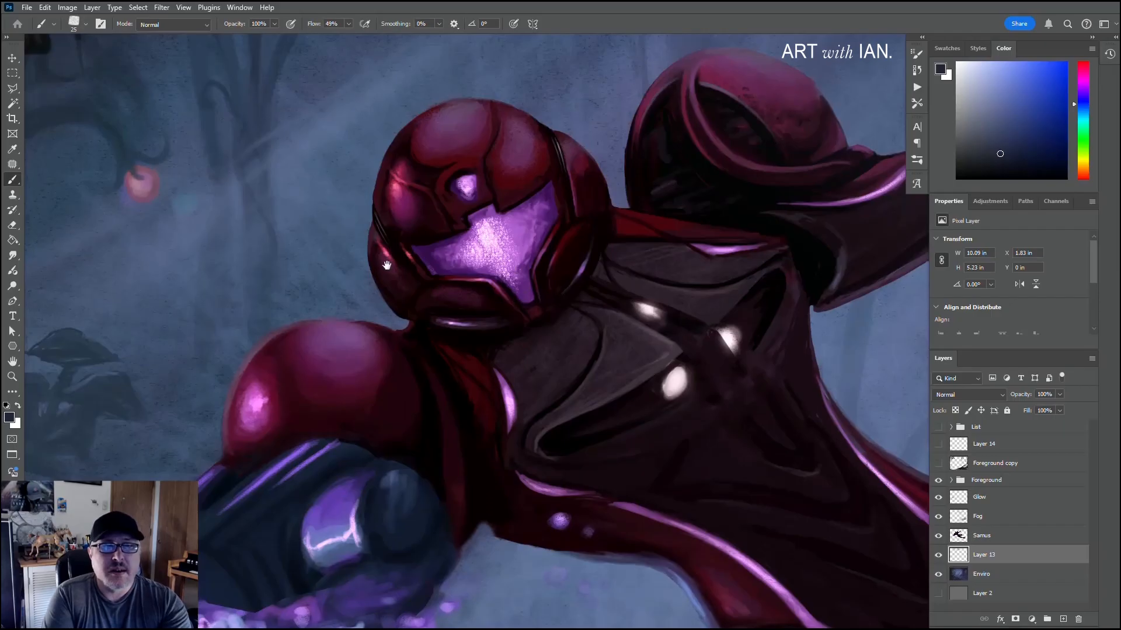
drag(452, 254, 424, 224)
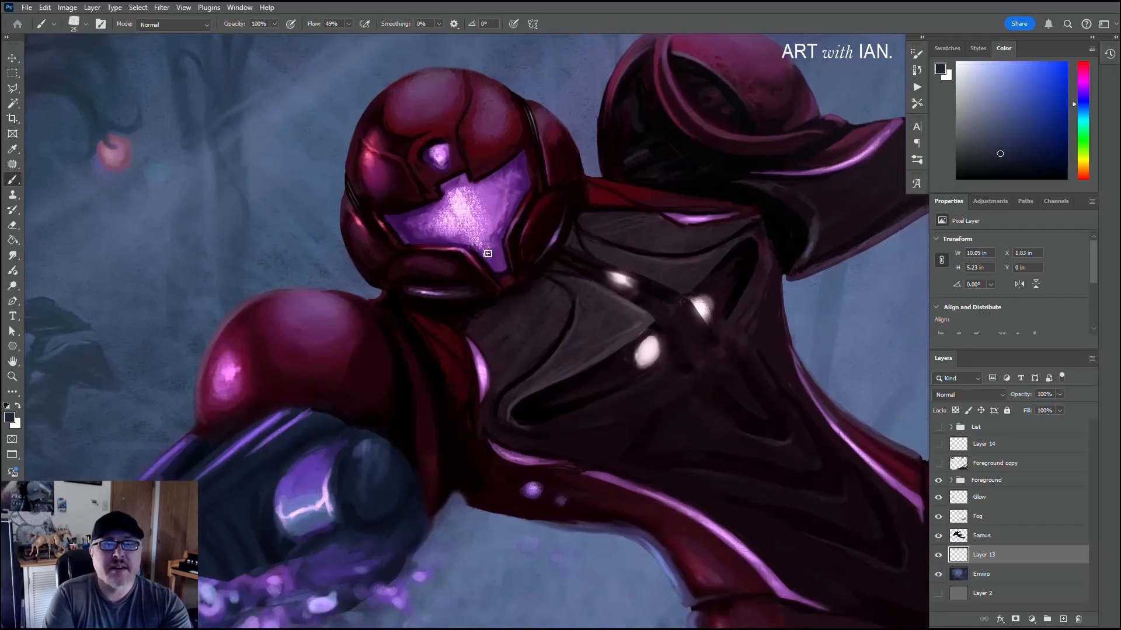
drag(411, 204, 406, 183)
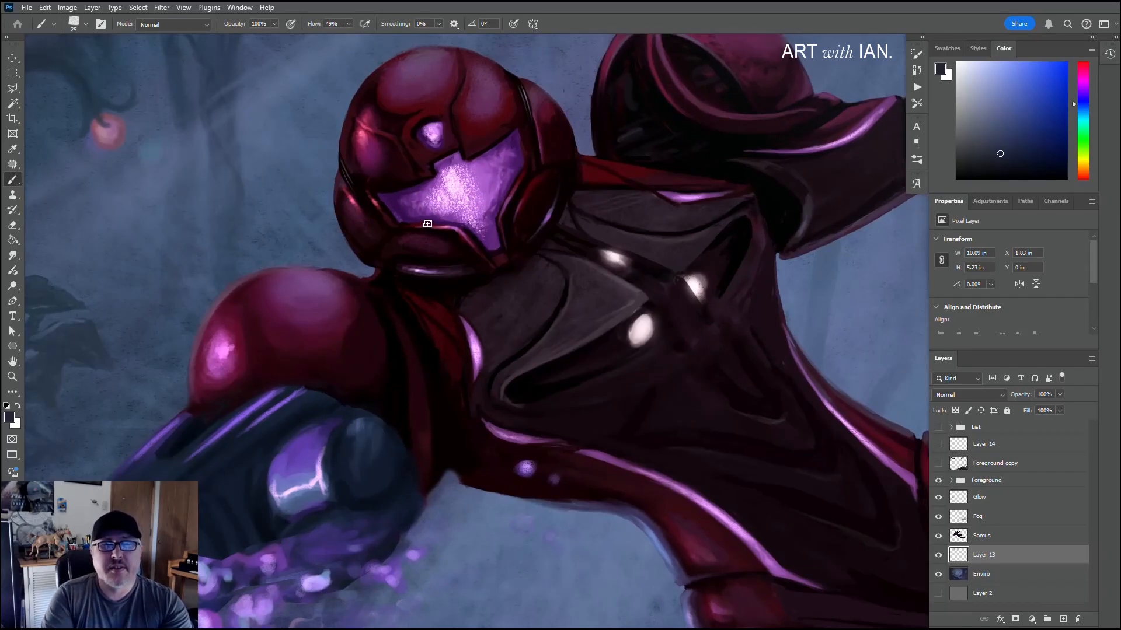
drag(461, 257, 438, 203)
Step: Add a new layer directly above the Samus layer for painting on the torso
drag(606, 273, 430, 235)
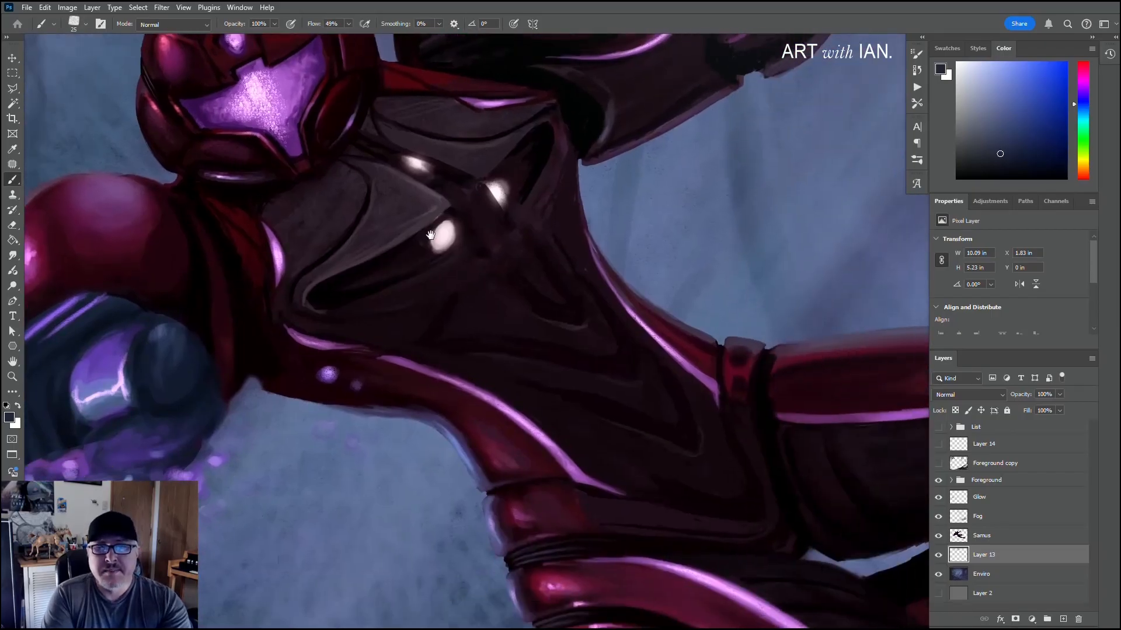
drag(513, 266, 404, 222)
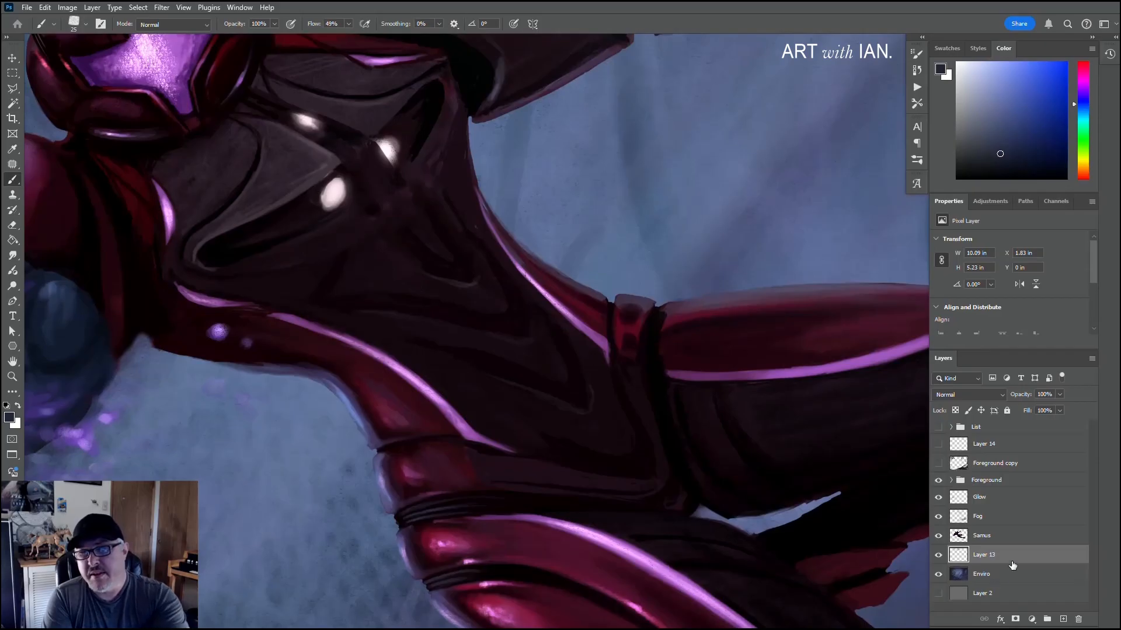
click(1008, 541)
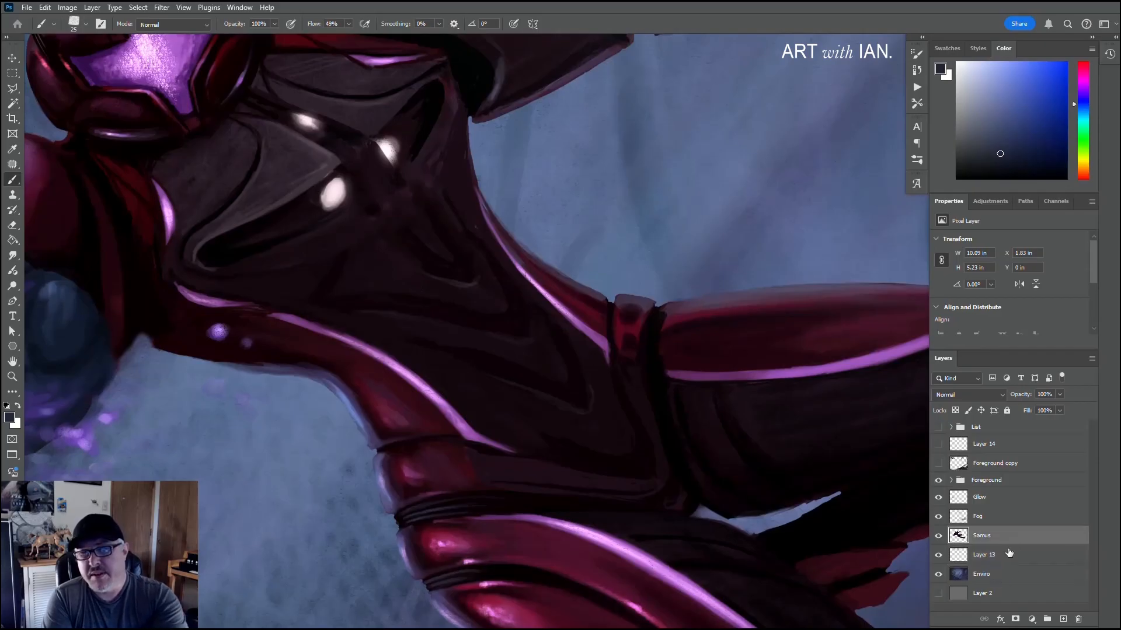
click(1063, 619)
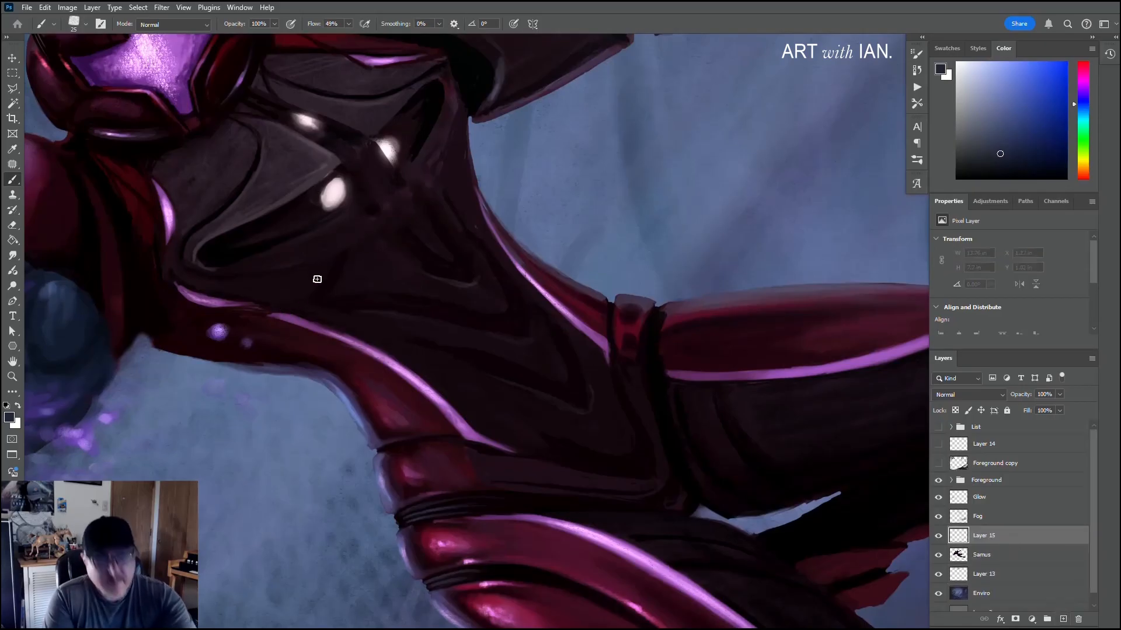
Step: Sample dark and lighter tones from the torso suit and paint over the edge of the small curved fold below the chest lights
drag(237, 234, 545, 133)
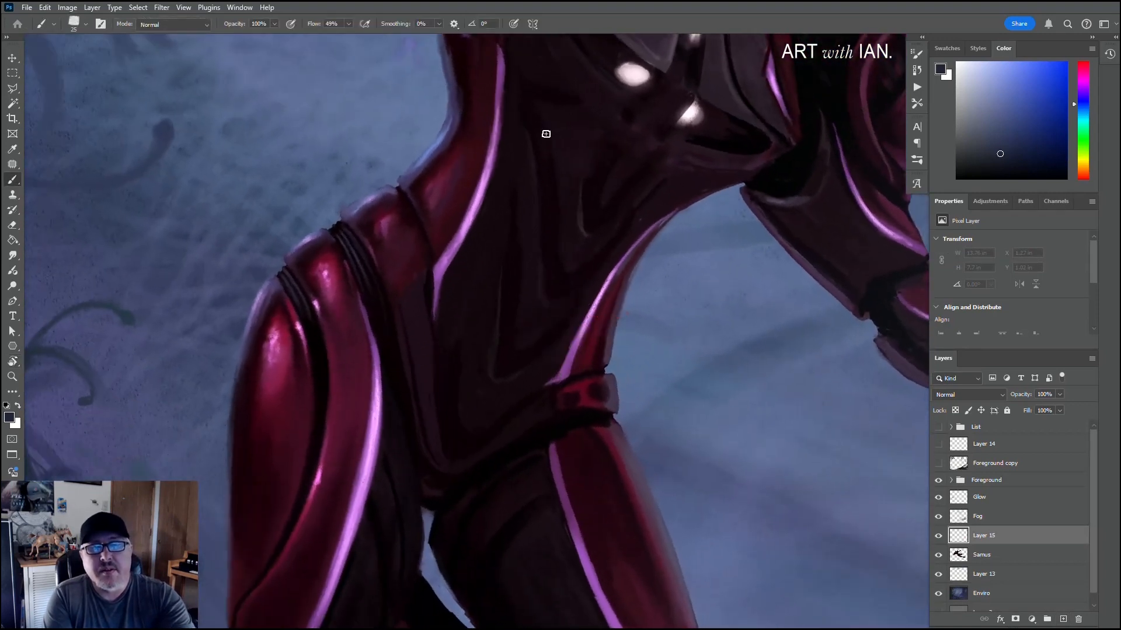
scroll(596, 164, up, 4)
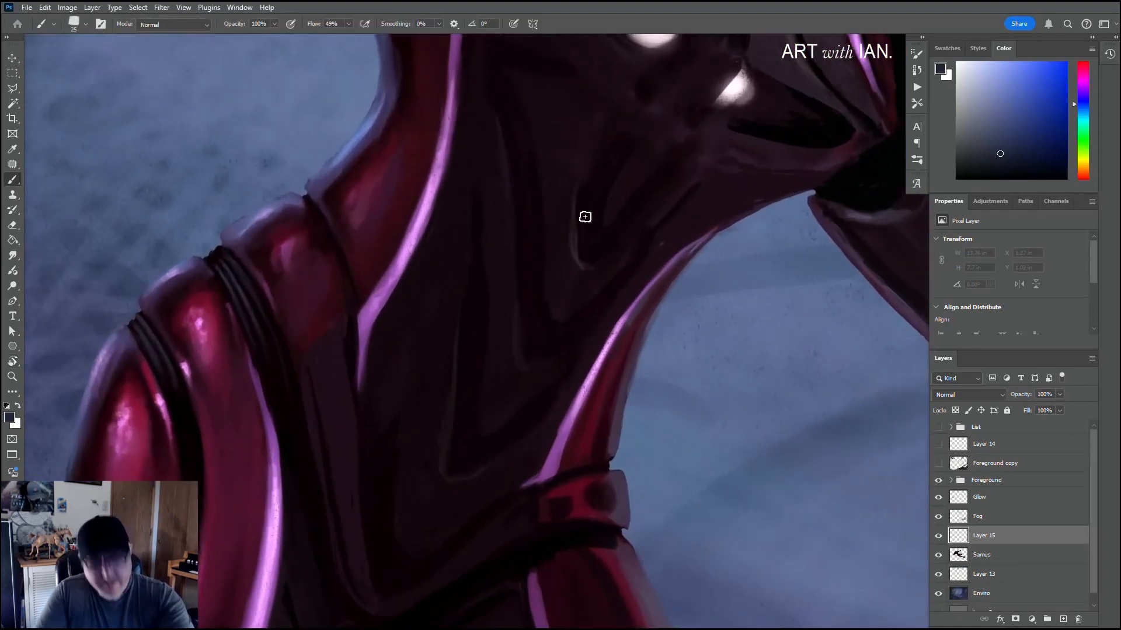
key(alt)
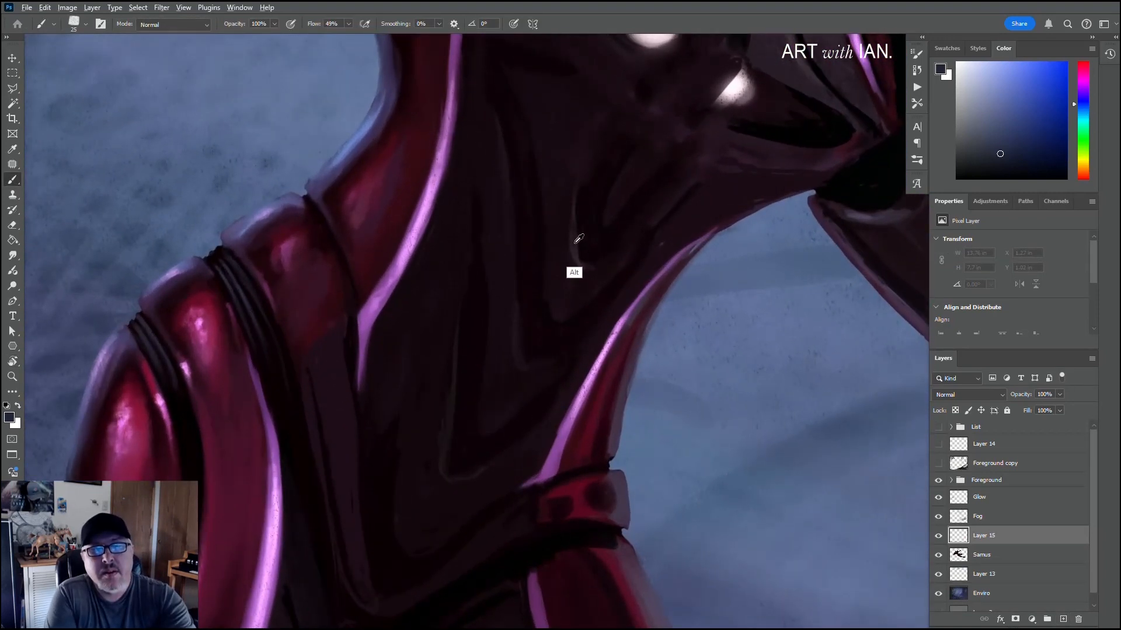
alt+click(564, 268)
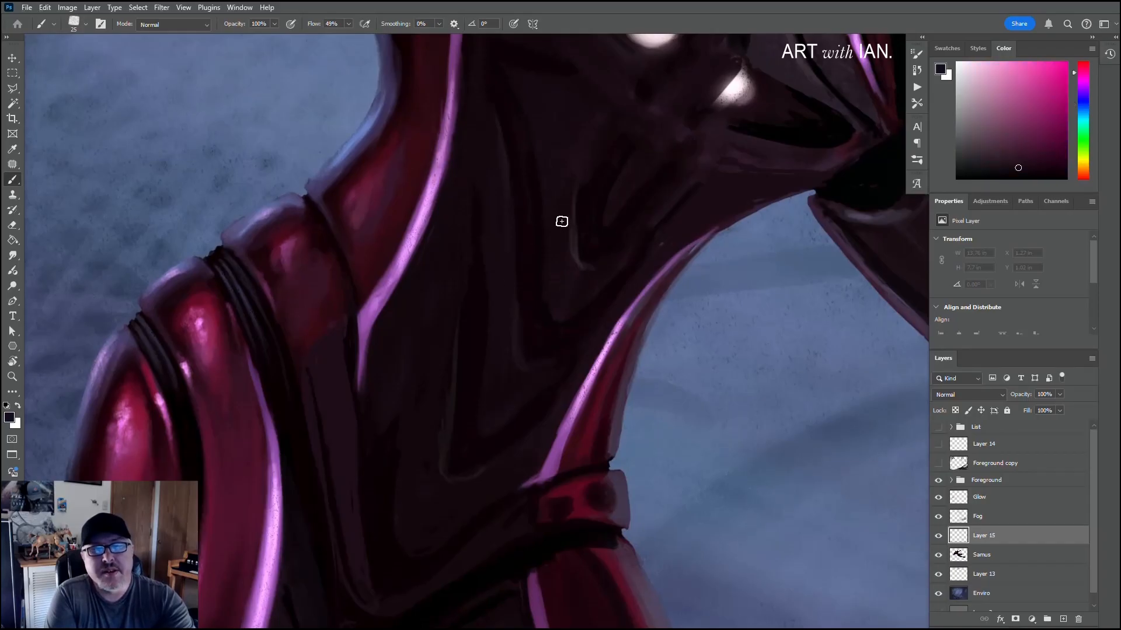
drag(563, 230, 575, 293)
mouse_move(568, 249)
mouse_down()
mouse_move(571, 277)
mouse_move(588, 277)
mouse_up()
alt+click(578, 251)
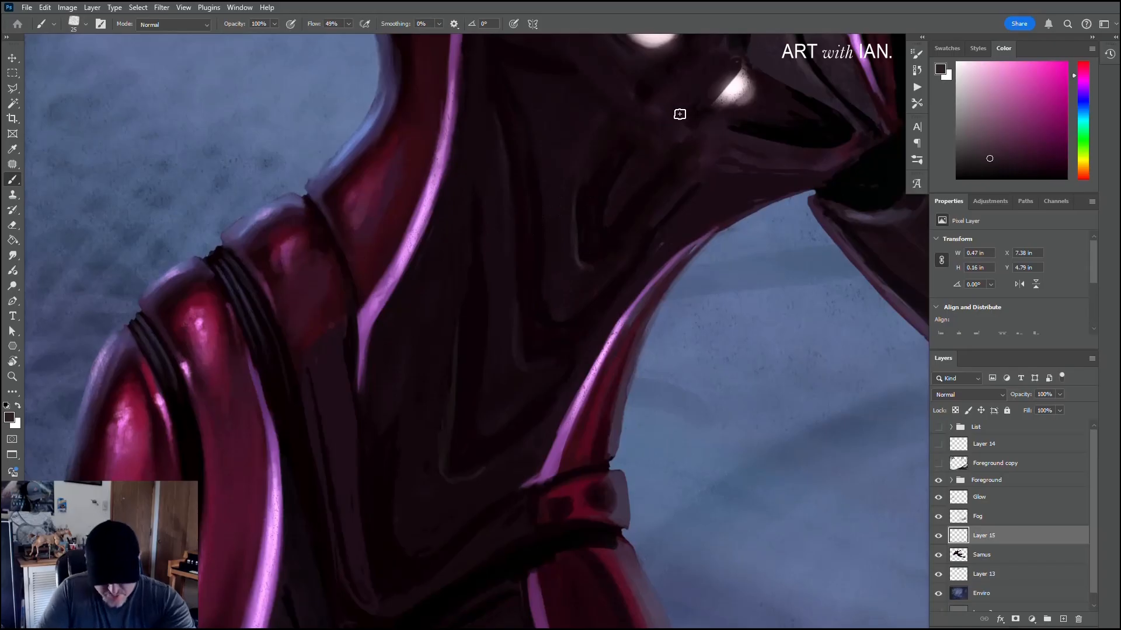
Step: Reduce the brush size to 8 and paint thin, crisp highlights along the curved folds of the torso suit
key([)
key([)
key([)
key([)
key([)
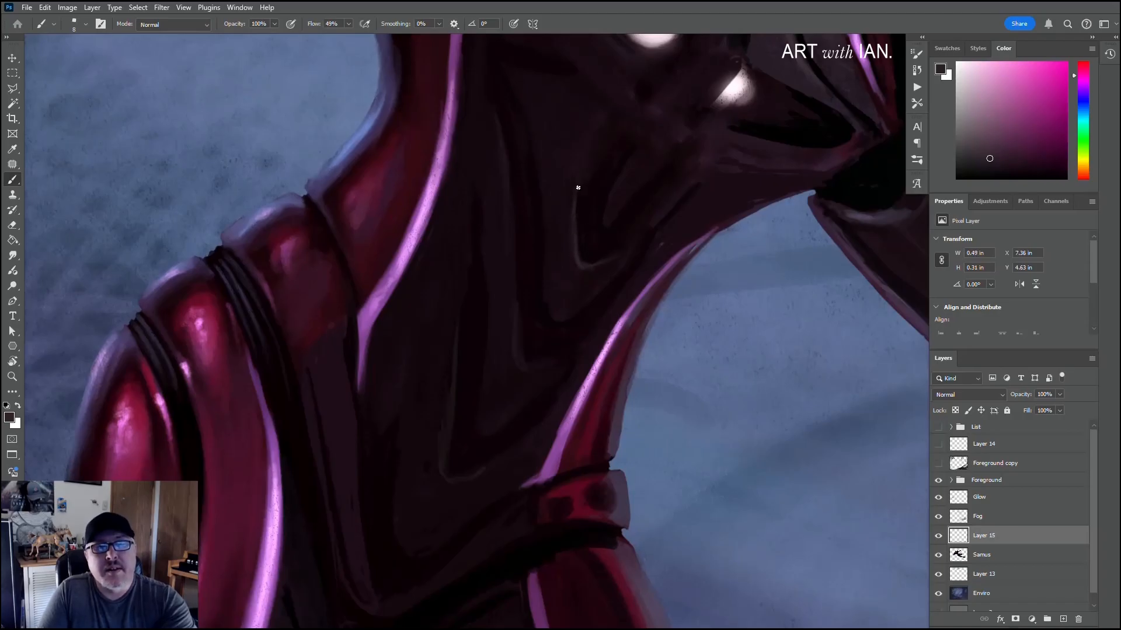
drag(578, 188, 581, 194)
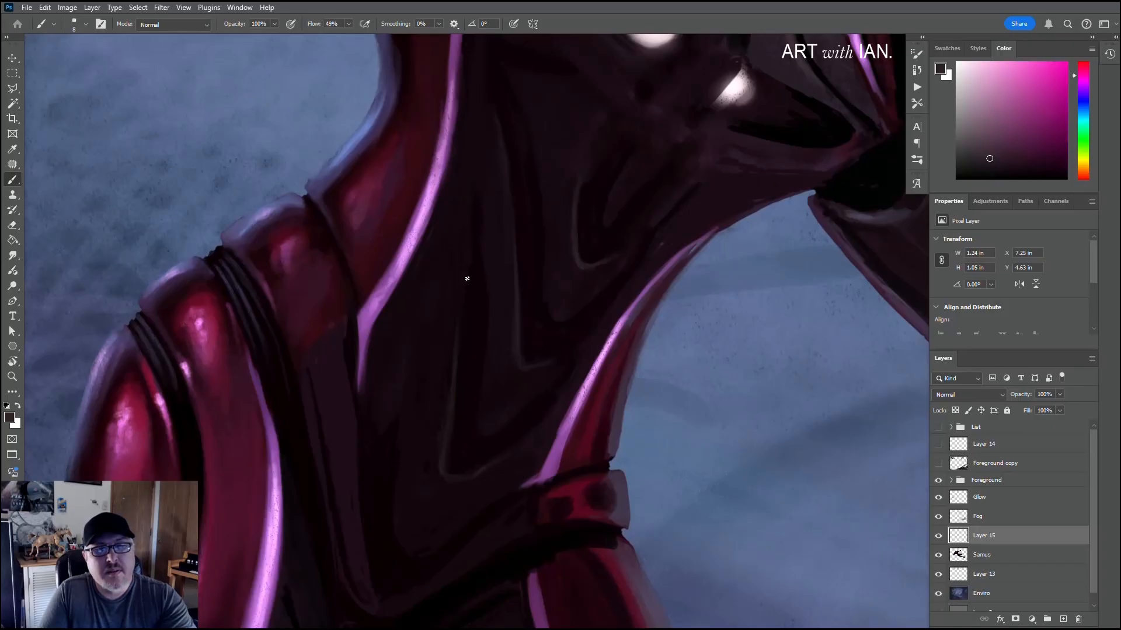
Step: Sample dark tones from the suit and paint dark lines along the long folds of the abdomen
alt+click(501, 313)
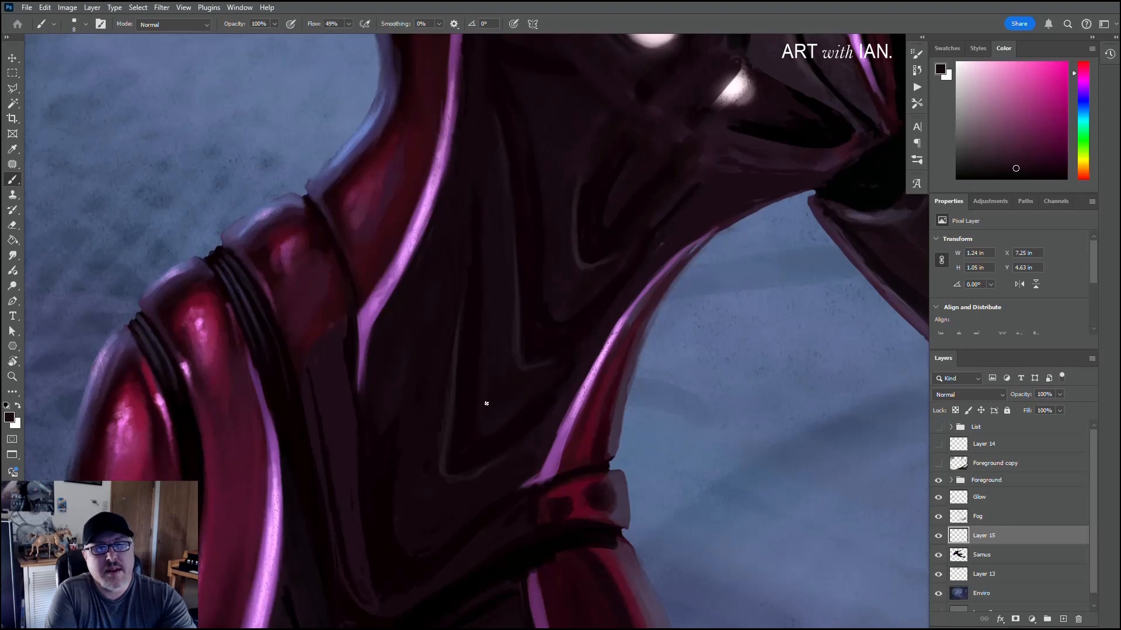
alt+click(475, 347)
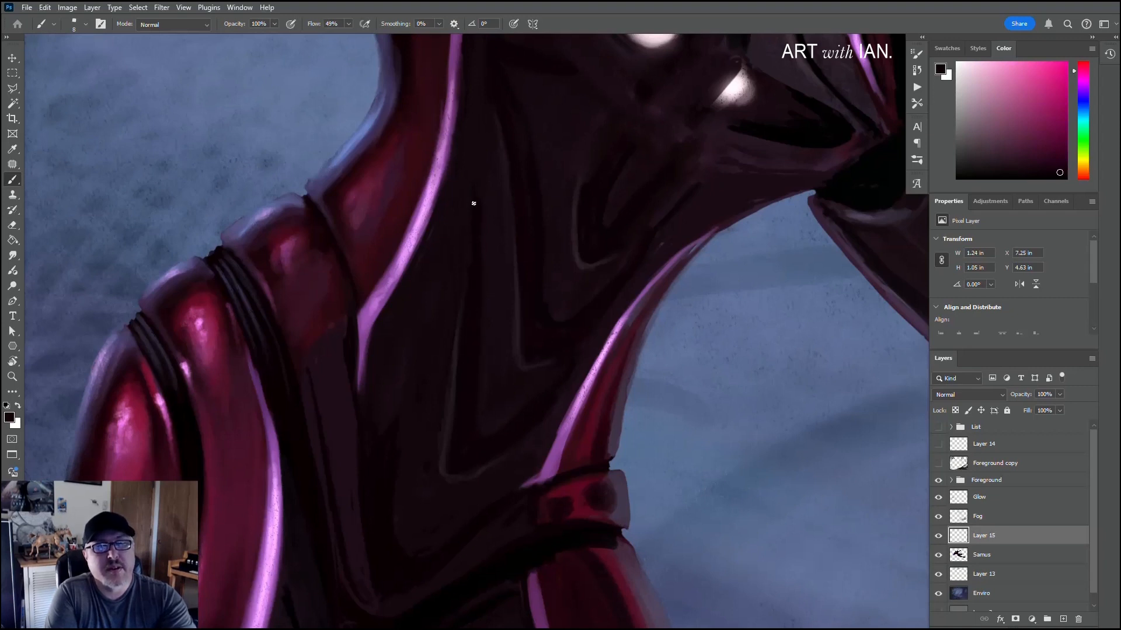
drag(470, 138, 471, 352)
drag(399, 465, 415, 373)
Step: Sample dark tones from the suit and paint soft dark folds down the side of the abdomen beside the purple strip
alt+click(419, 345)
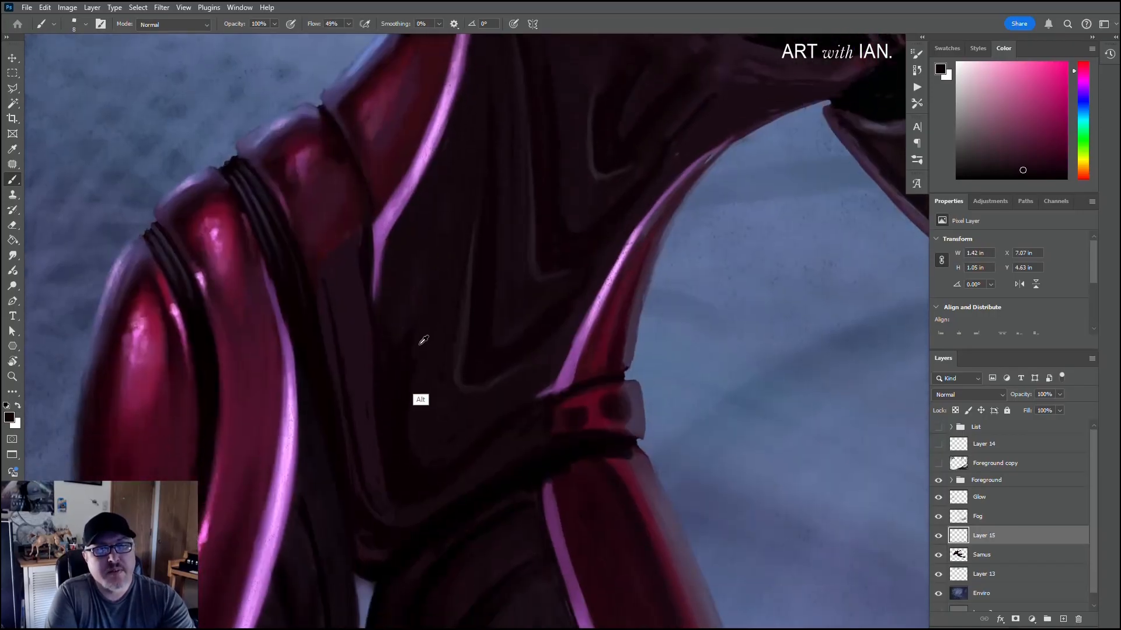
drag(417, 296, 410, 345)
alt+click(393, 388)
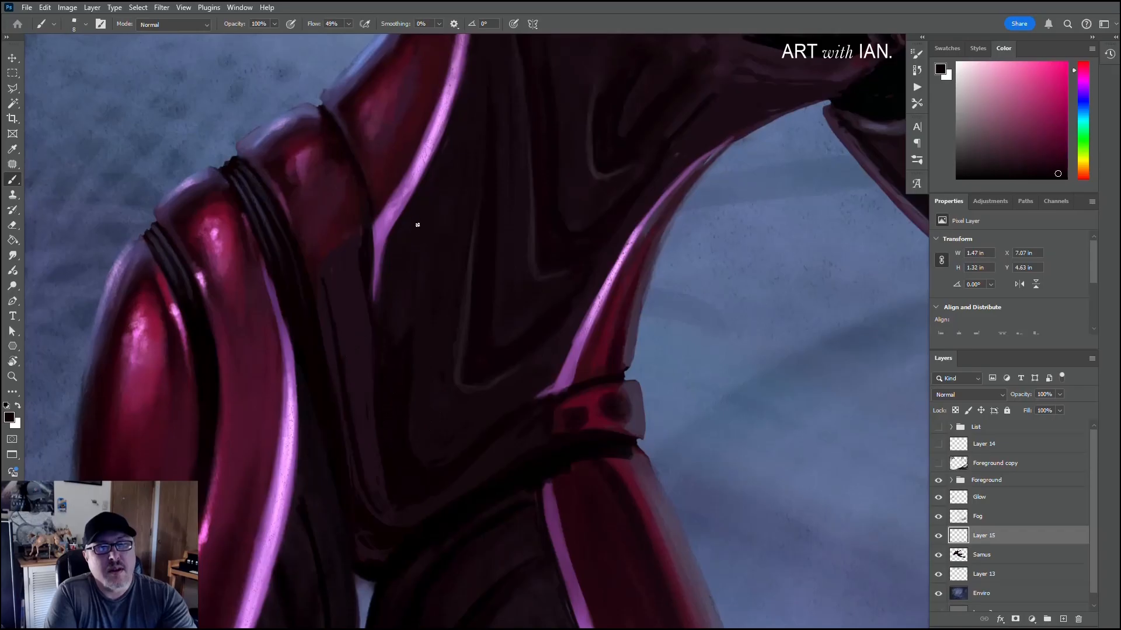
drag(417, 225, 414, 240)
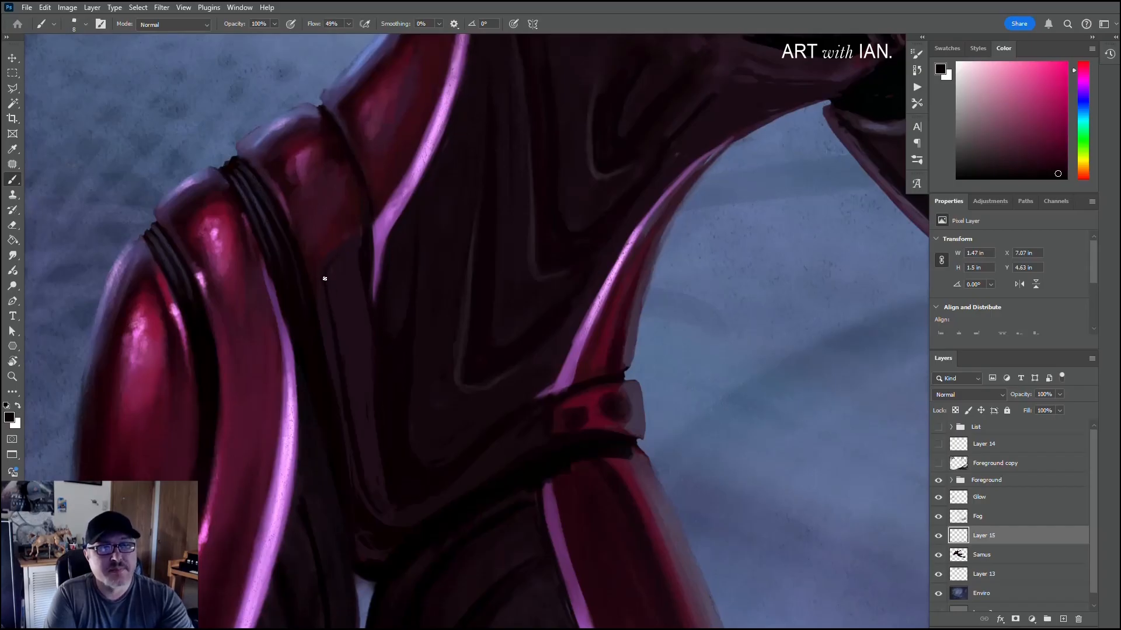
Step: Sample light and dark suit tones and refine the edges around the pointed lower tip of the torso suit
alt+click(370, 455)
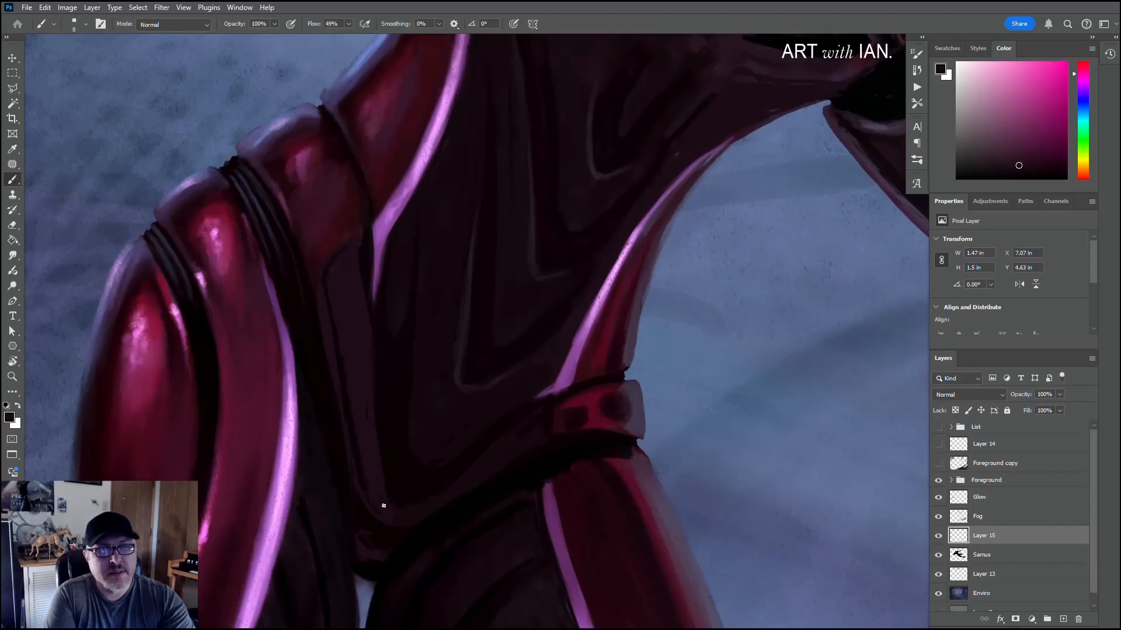
alt+click(401, 455)
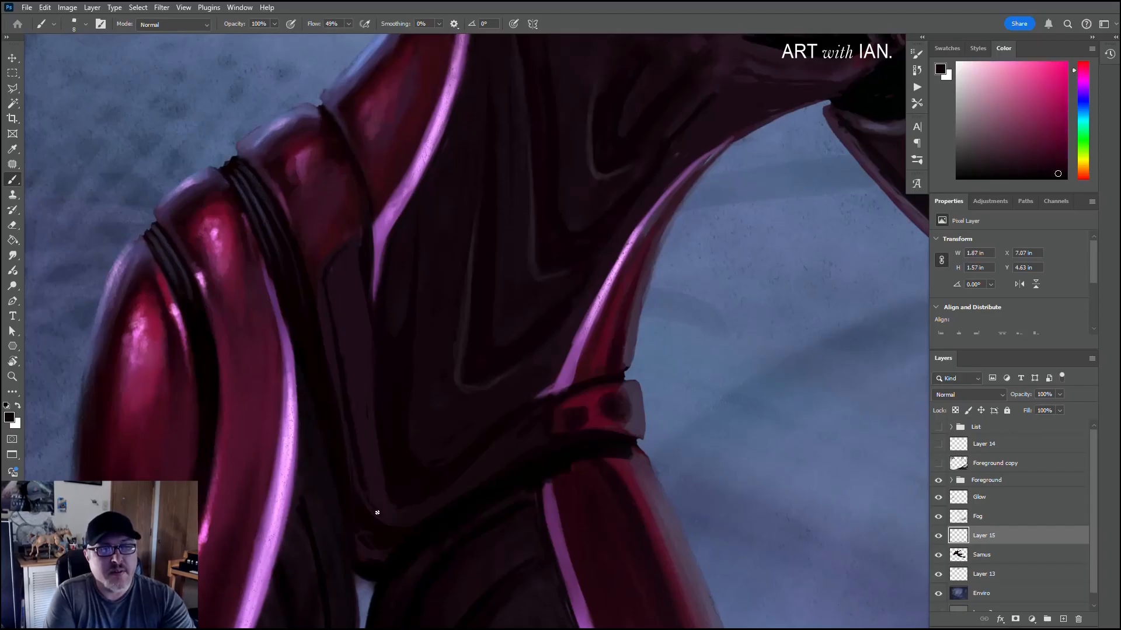
alt+click(381, 533)
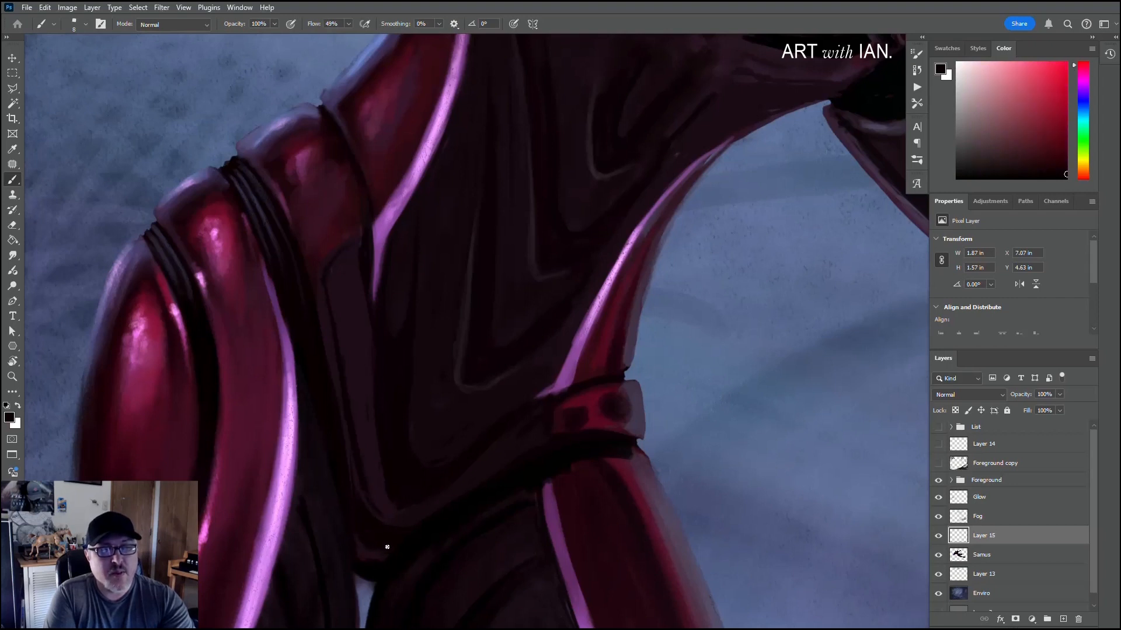
alt+click(377, 550)
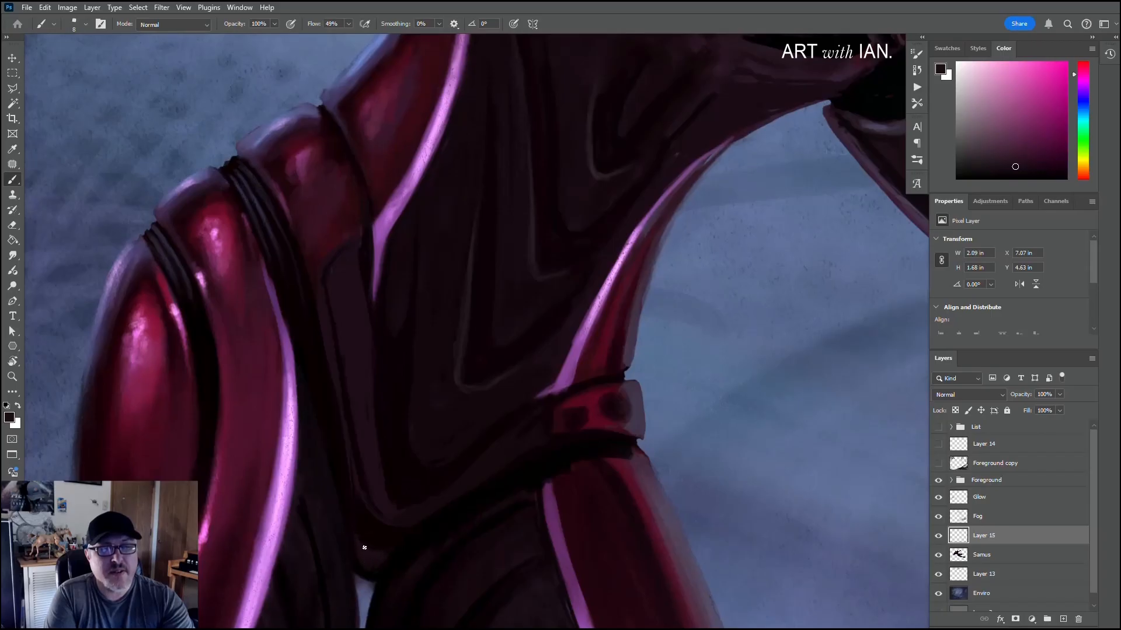
alt+click(381, 541)
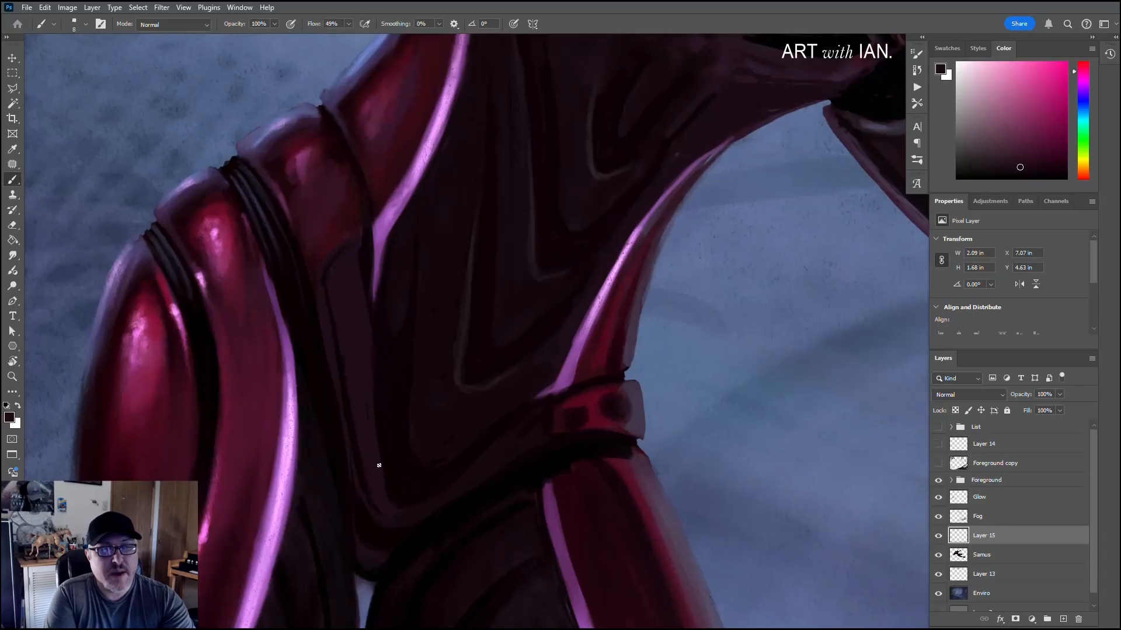
Step: Alternate sampled dark and lighter suit tones to refine the nested V-shaped folds across the abdomen
alt+click(479, 425)
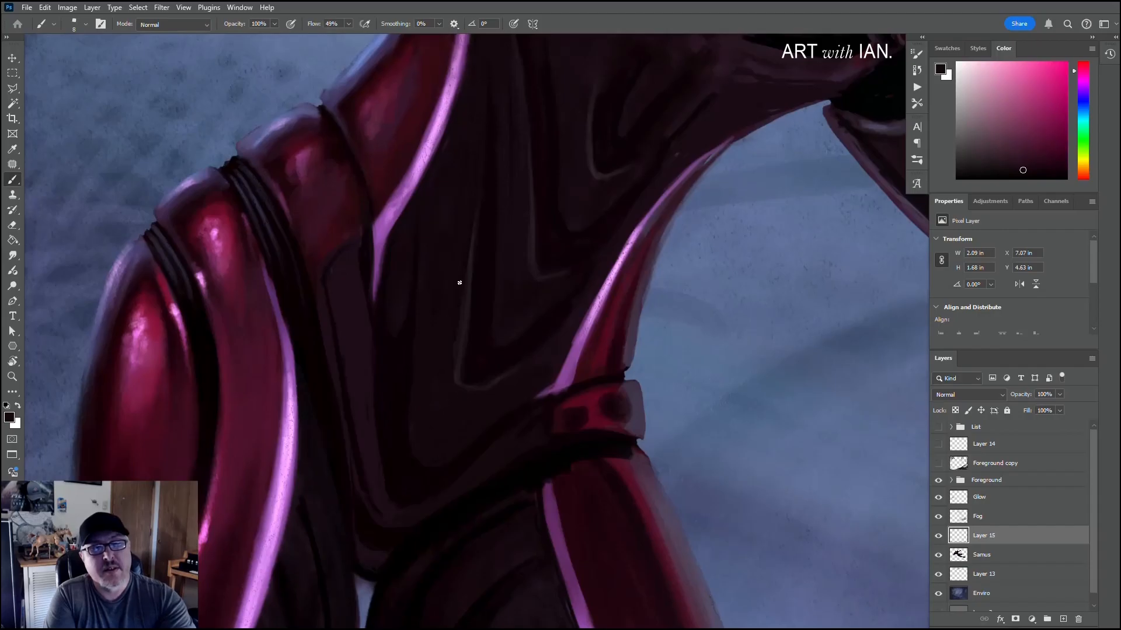
alt+click(471, 365)
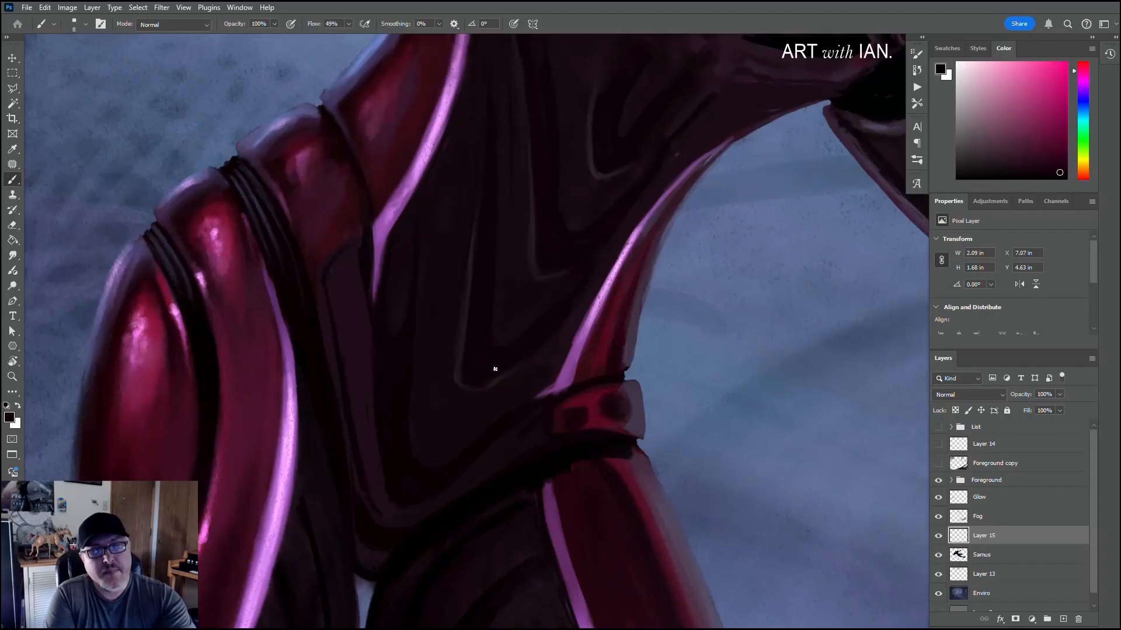
alt+click(460, 387)
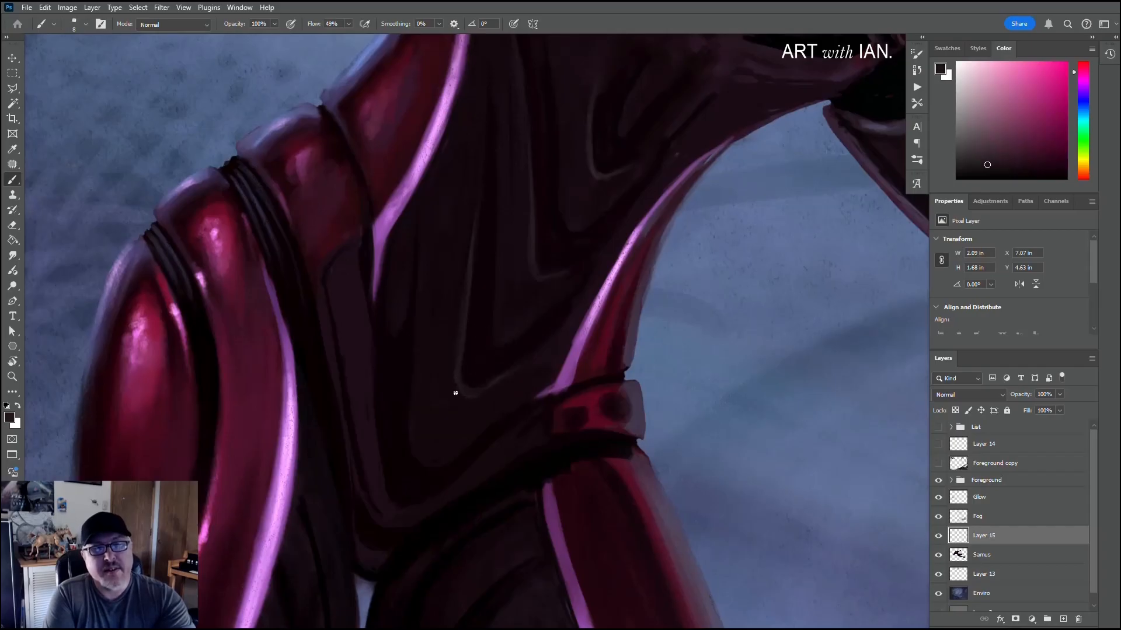
drag(521, 265, 434, 373)
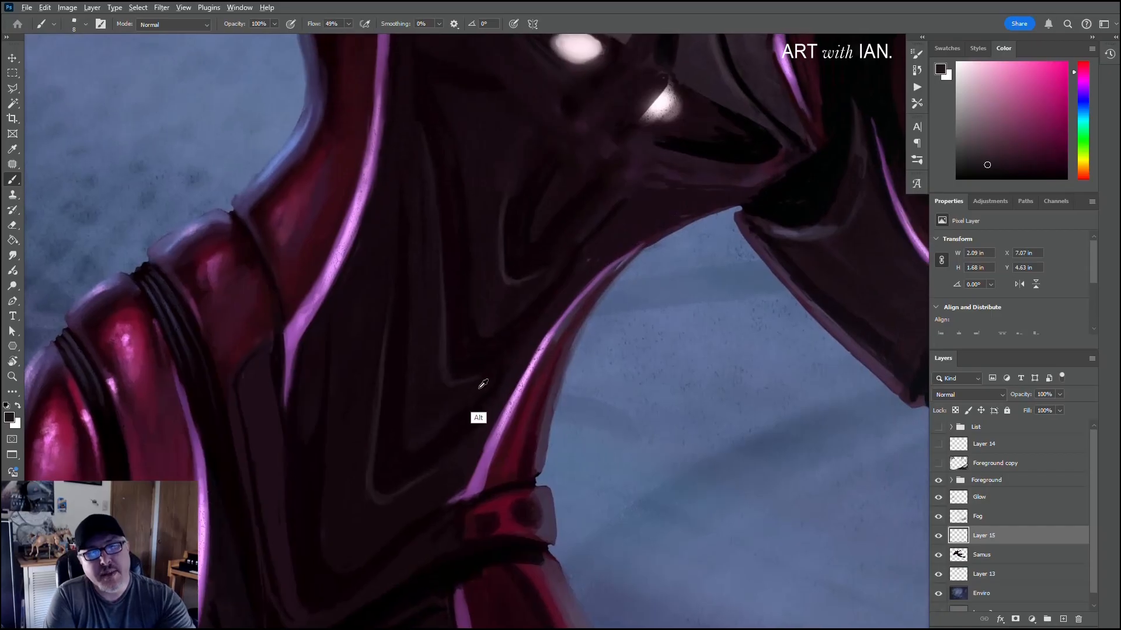
alt+click(476, 387)
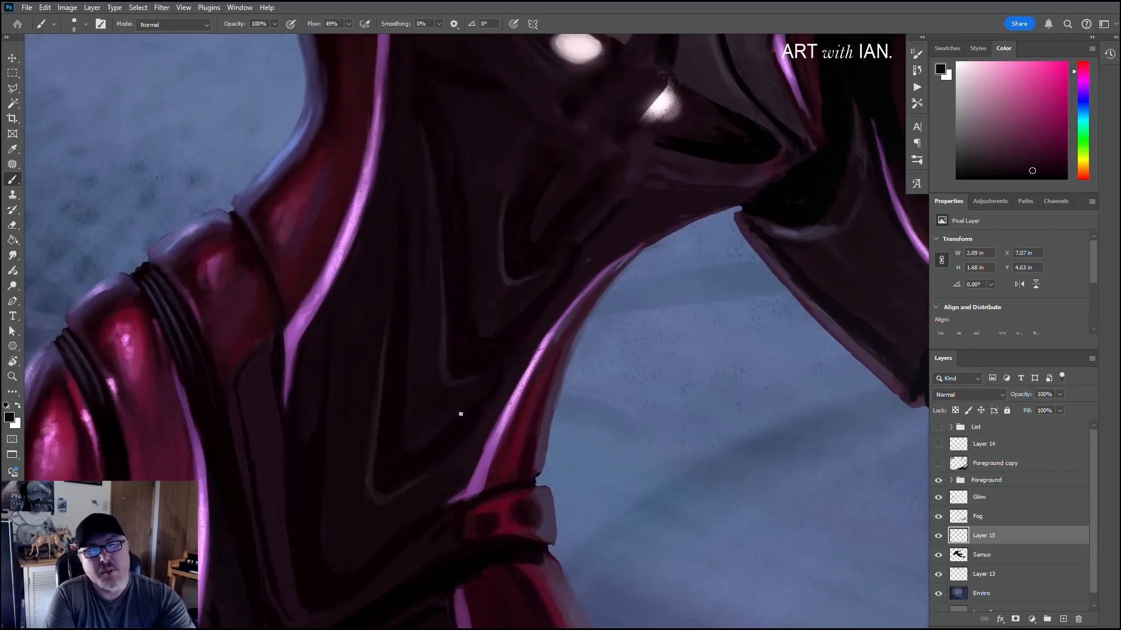
alt+click(461, 417)
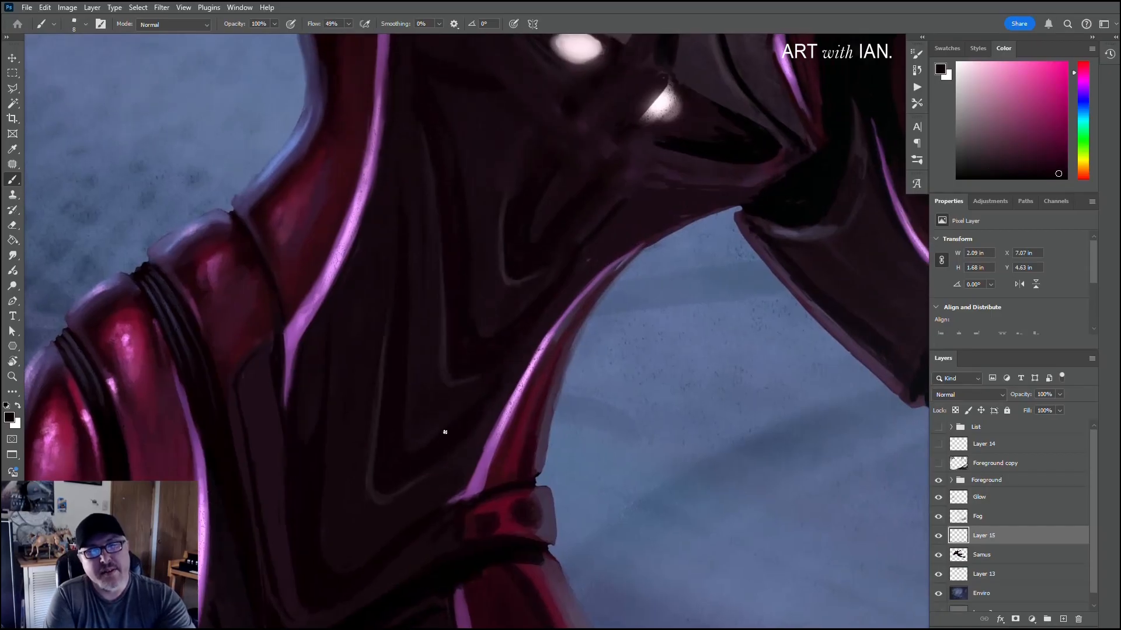
alt+click(496, 411)
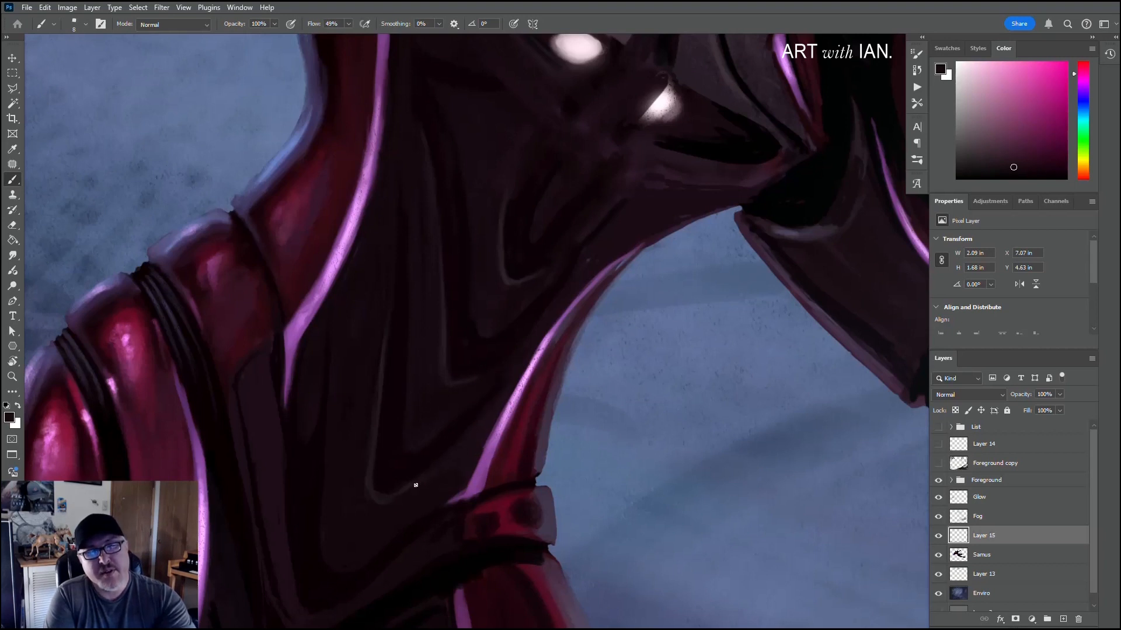
alt+click(380, 534)
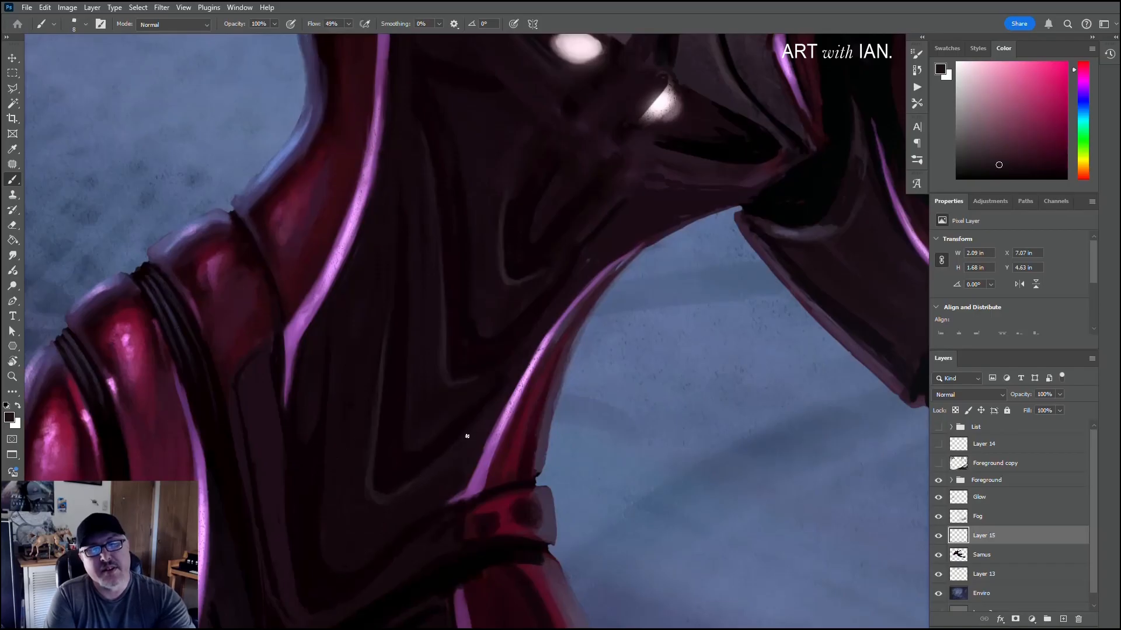
Step: Sample the strip's purple and the neighbouring dark tones to extend the waist strip into a crisp tapered tip above the belt
alt+click(480, 522)
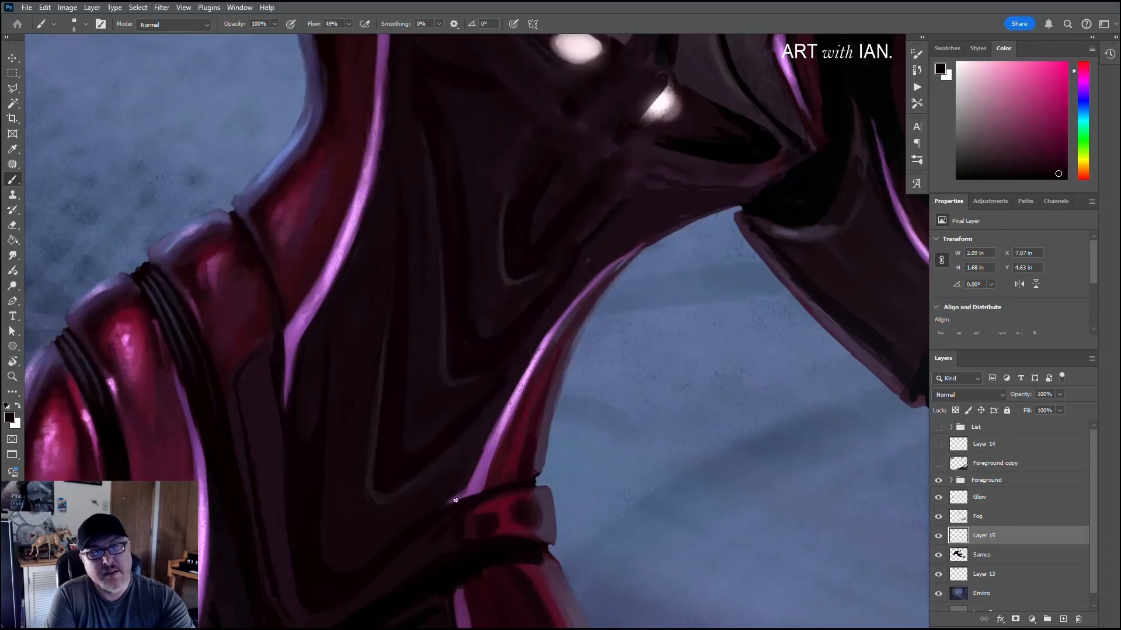
alt+click(473, 490)
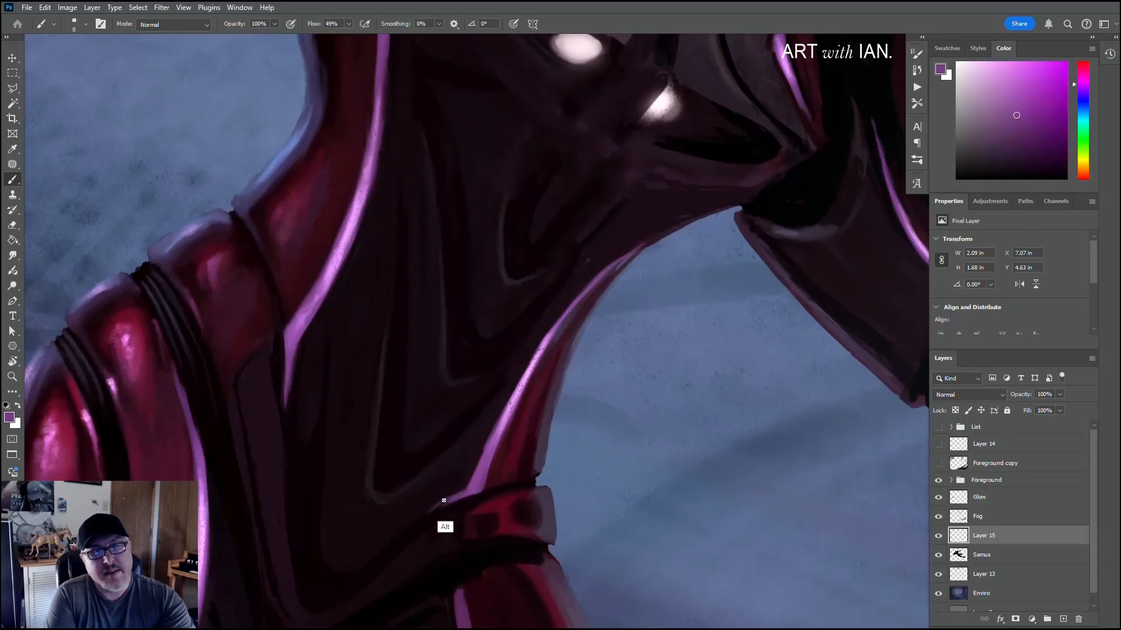
alt+click(450, 516)
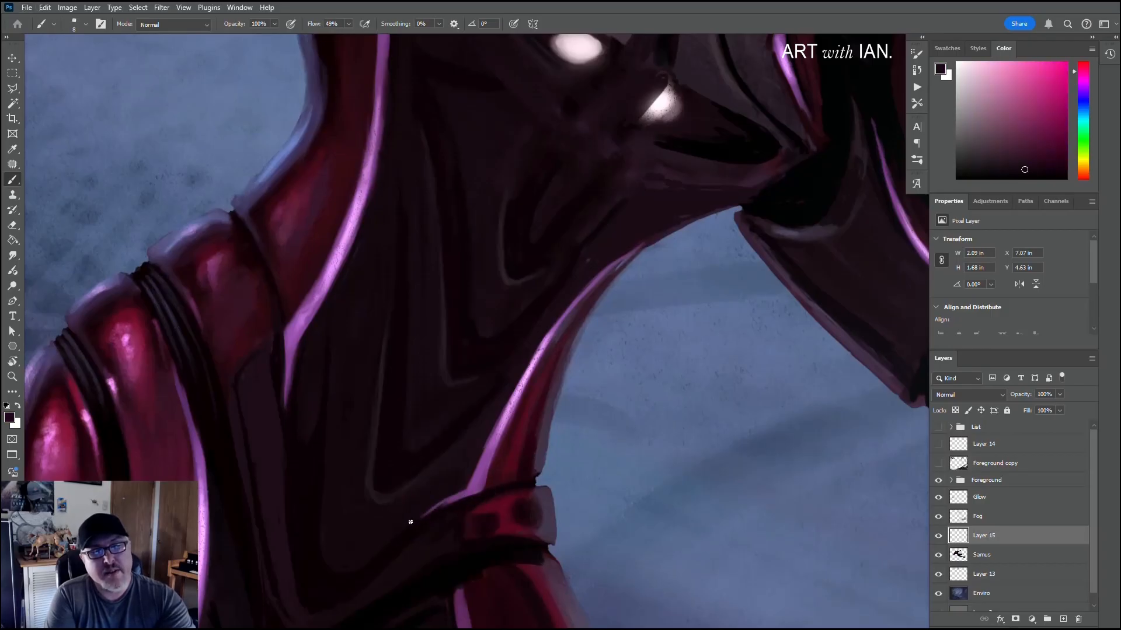
alt+click(433, 514)
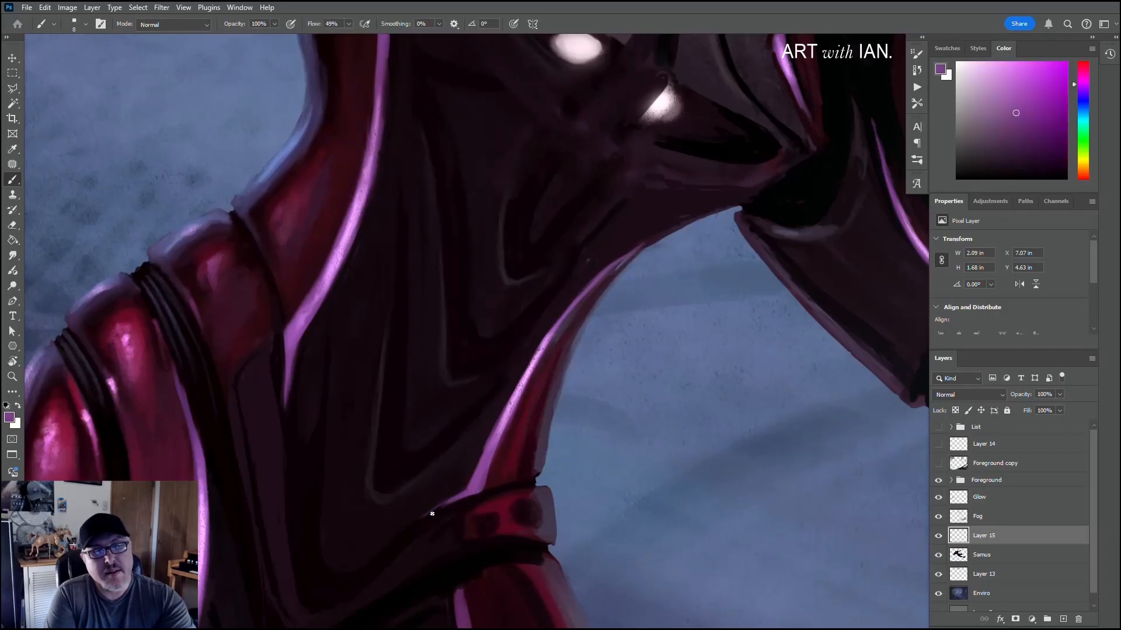
alt+click(459, 503)
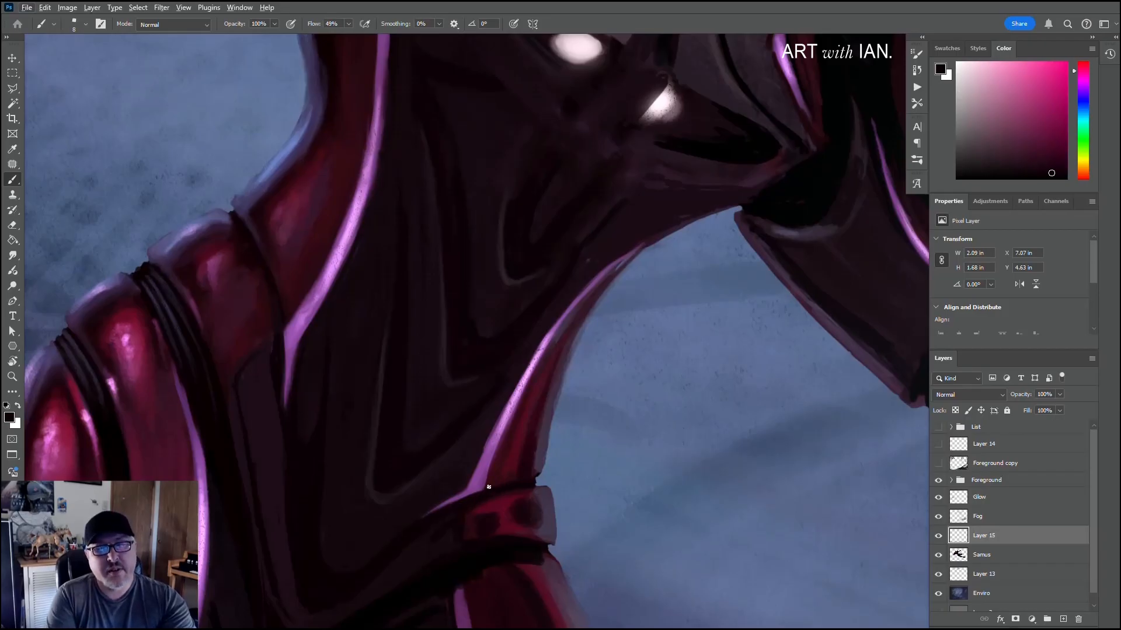
key(alt)
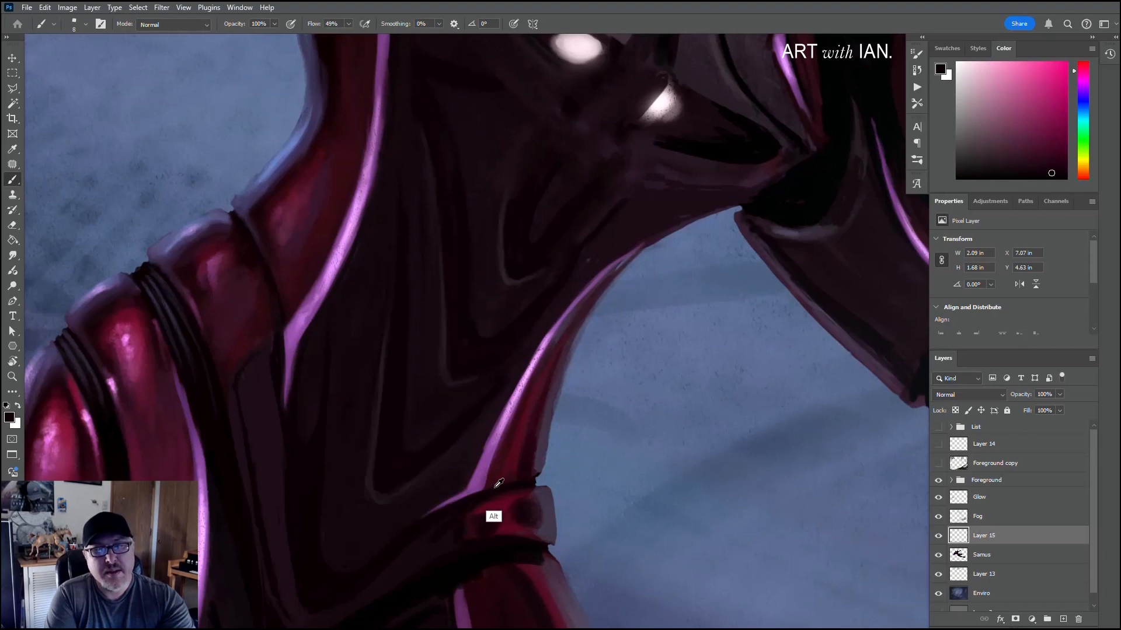
key(alt)
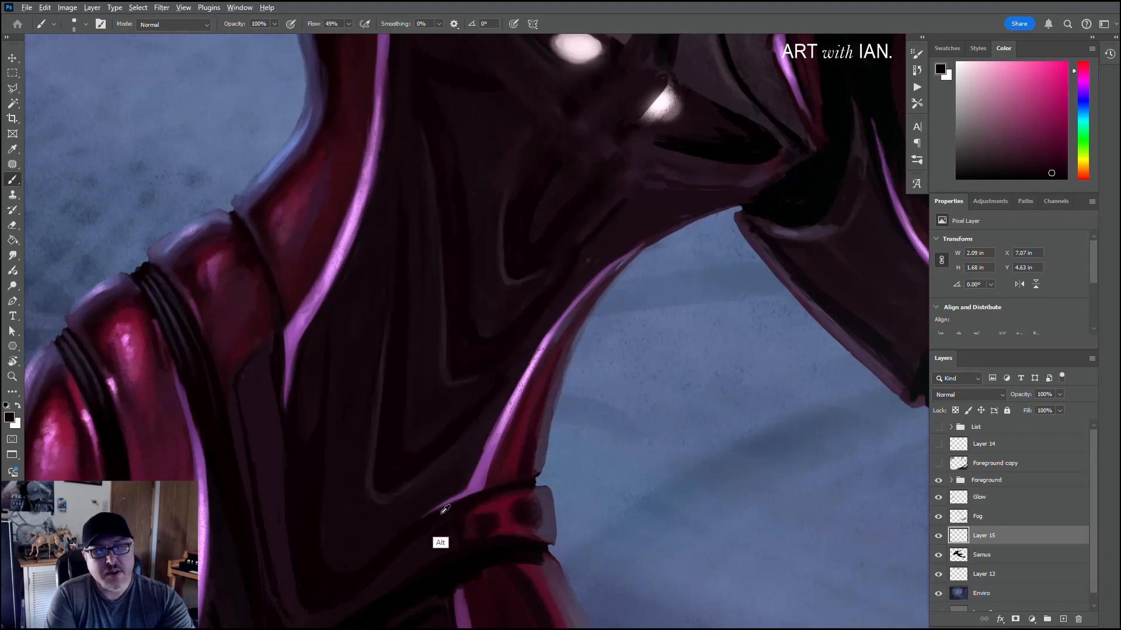
Step: Sample dark tones around the belt and blend the shading along the hip band down to the torso's lower tip
drag(433, 551, 451, 494)
alt+click(473, 491)
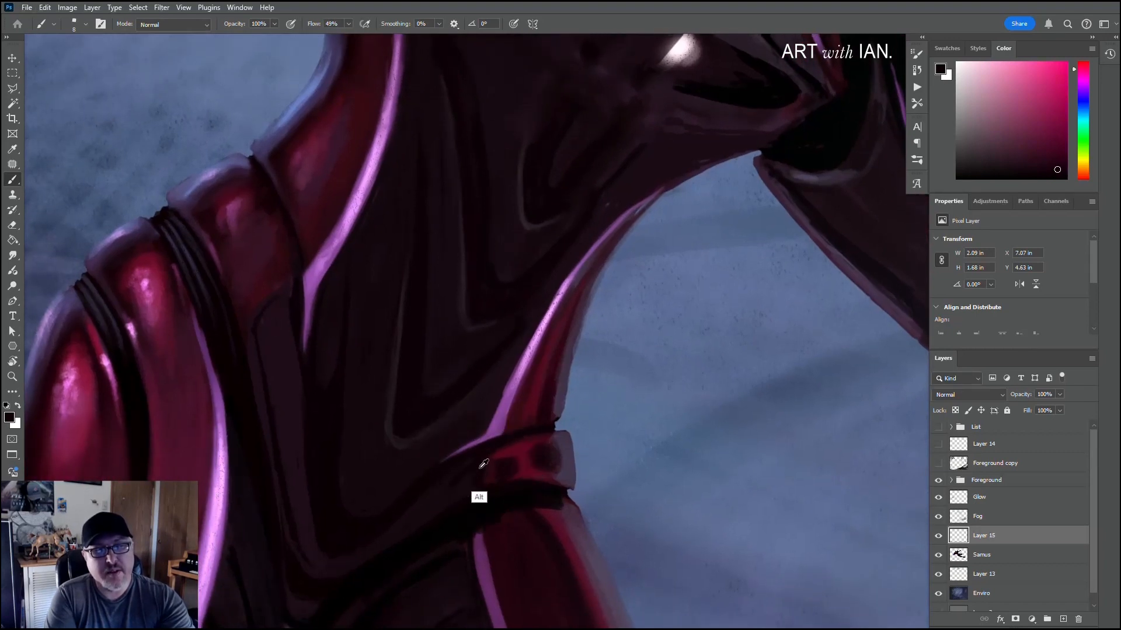
alt+click(445, 495)
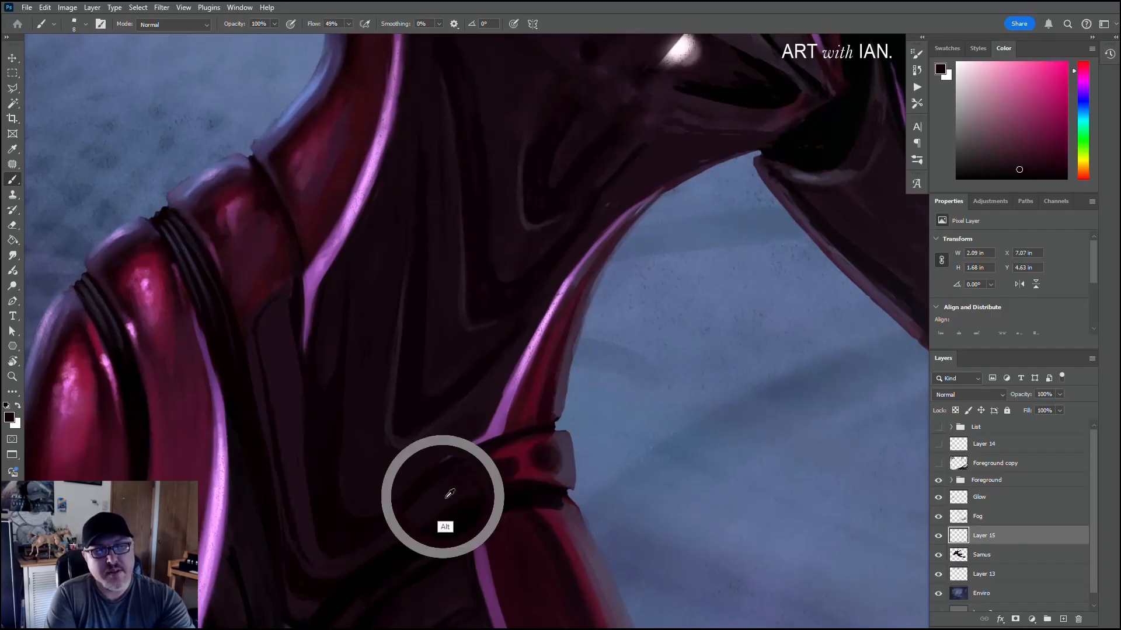
alt+click(413, 509)
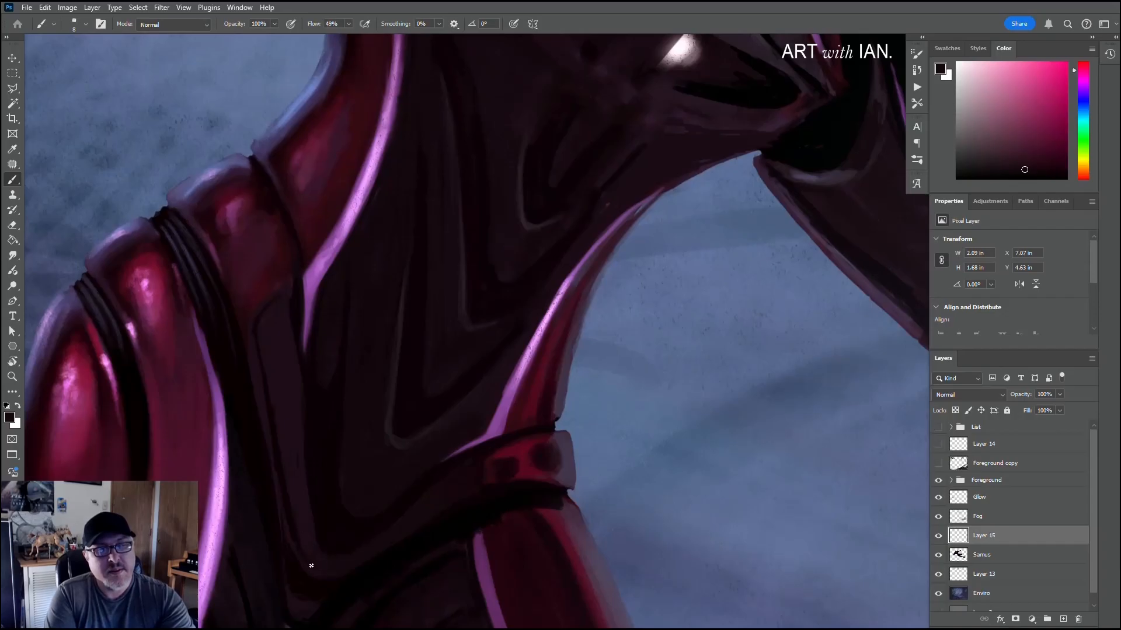
Step: Sample a dark suit tone and paint over the curved folds at the top of the thigh below the belt
drag(338, 503, 395, 355)
alt+click(465, 409)
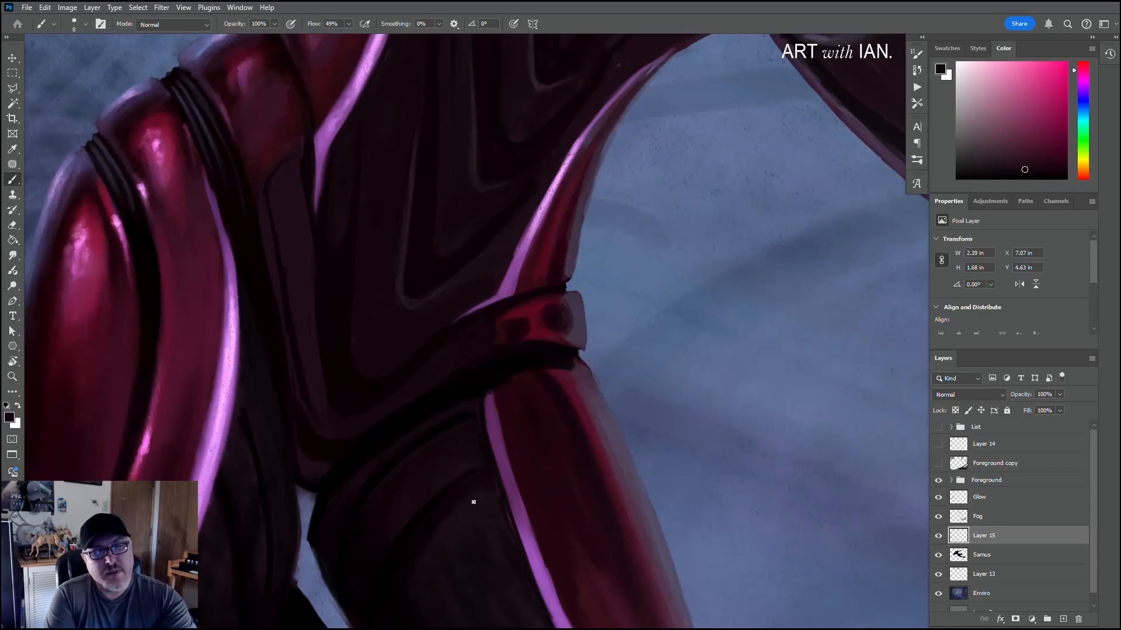
drag(468, 496, 428, 523)
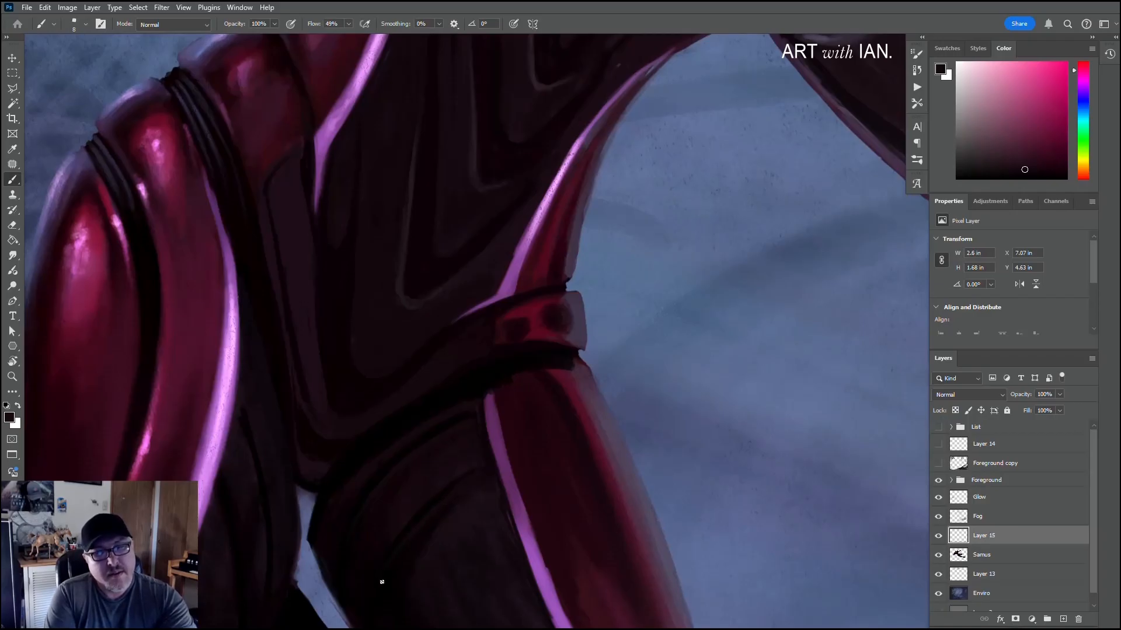
Step: Paint dark fold lines along the inner thigh of the other leg, resampling a suit tone between strokes
drag(351, 433, 412, 314)
drag(285, 410, 321, 485)
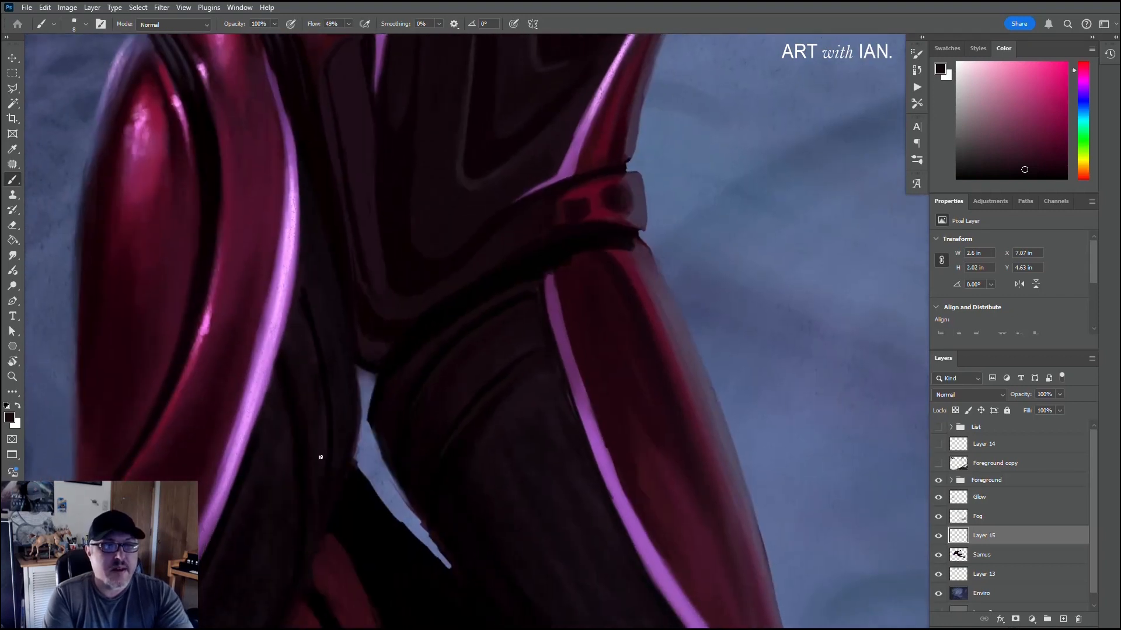
drag(321, 468, 307, 382)
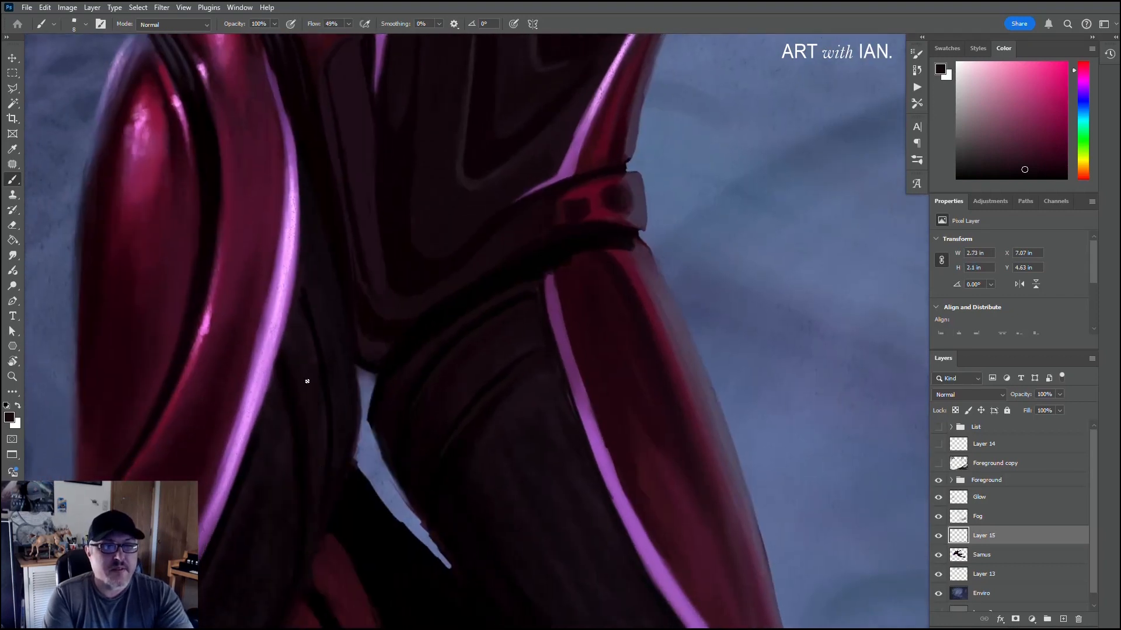
alt+click(283, 421)
drag(289, 396, 282, 450)
Step: Sample a dark red and shade the edge of the red shape visible between the legs
drag(292, 452, 318, 295)
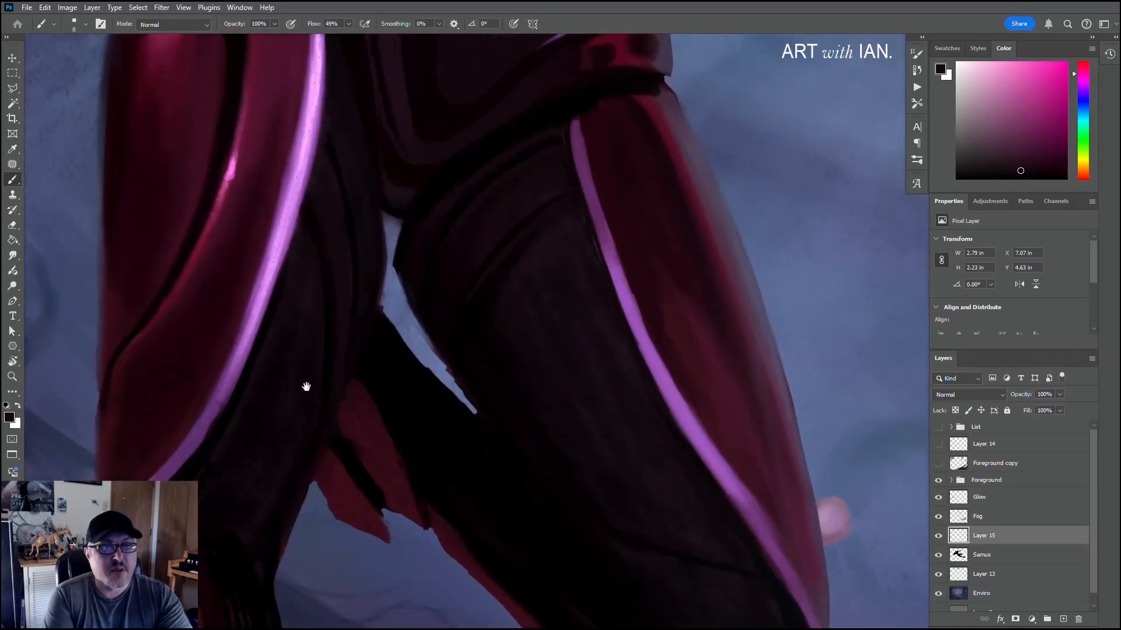
mouse_move(305, 386)
mouse_down()
mouse_move(291, 435)
mouse_move(300, 395)
mouse_up()
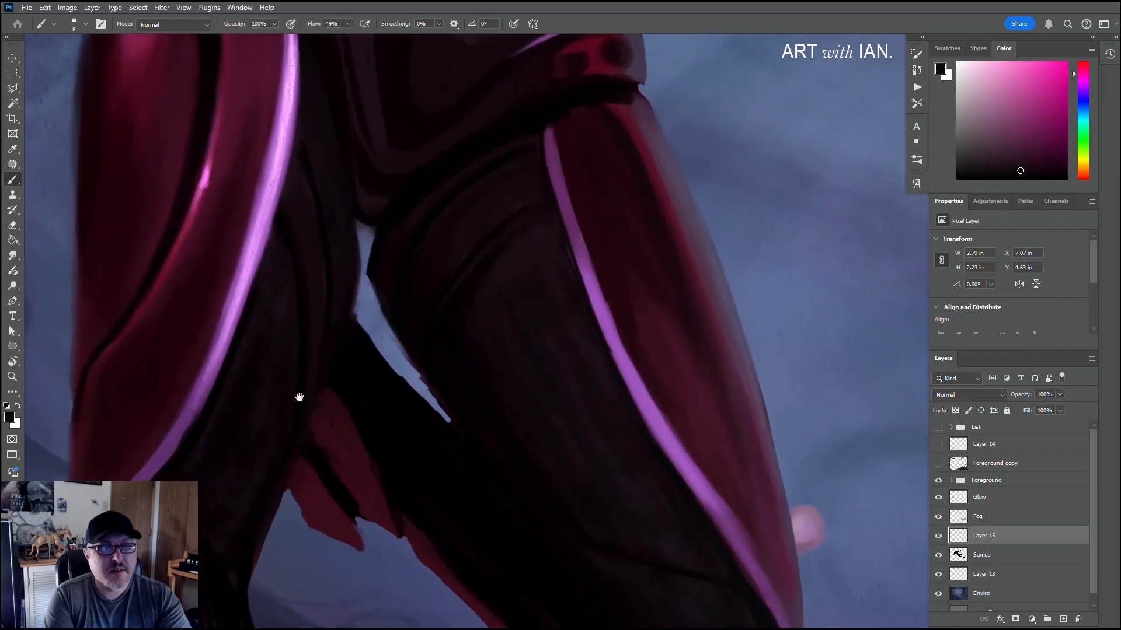
alt+click(329, 429)
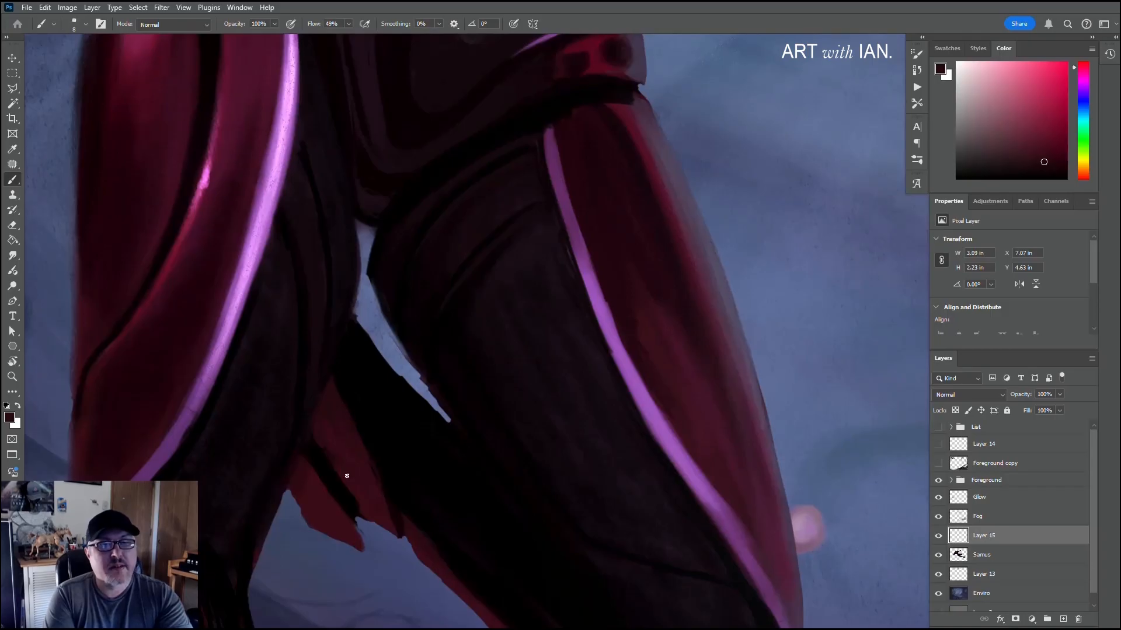
mouse_move(464, 356)
mouse_down()
mouse_move(395, 338)
mouse_move(377, 353)
mouse_move(385, 390)
mouse_up()
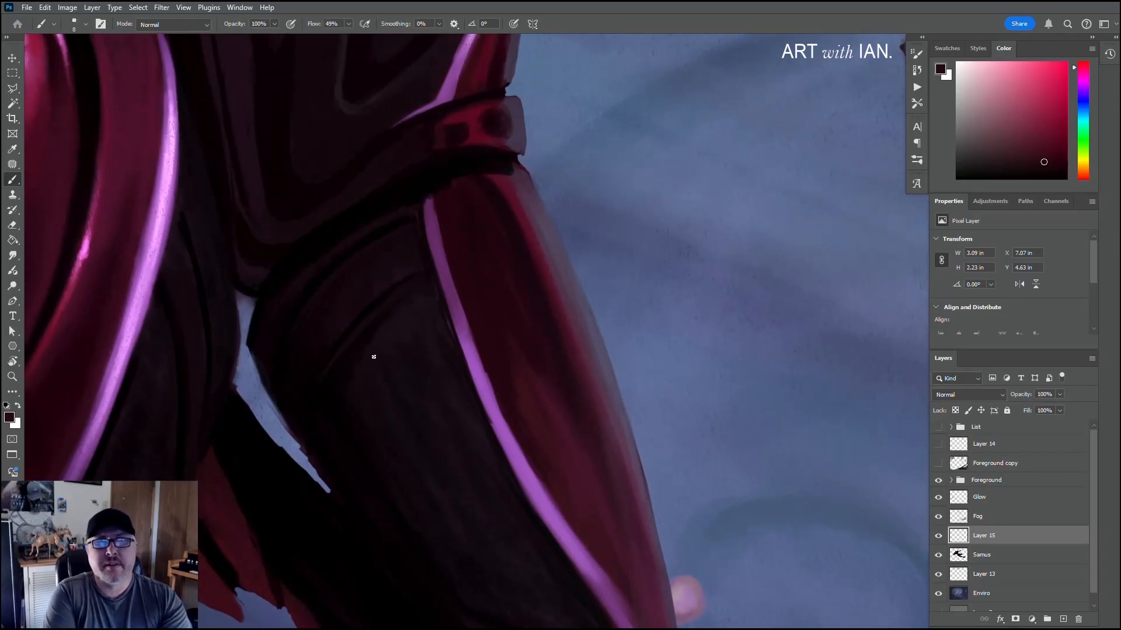
drag(419, 299, 390, 444)
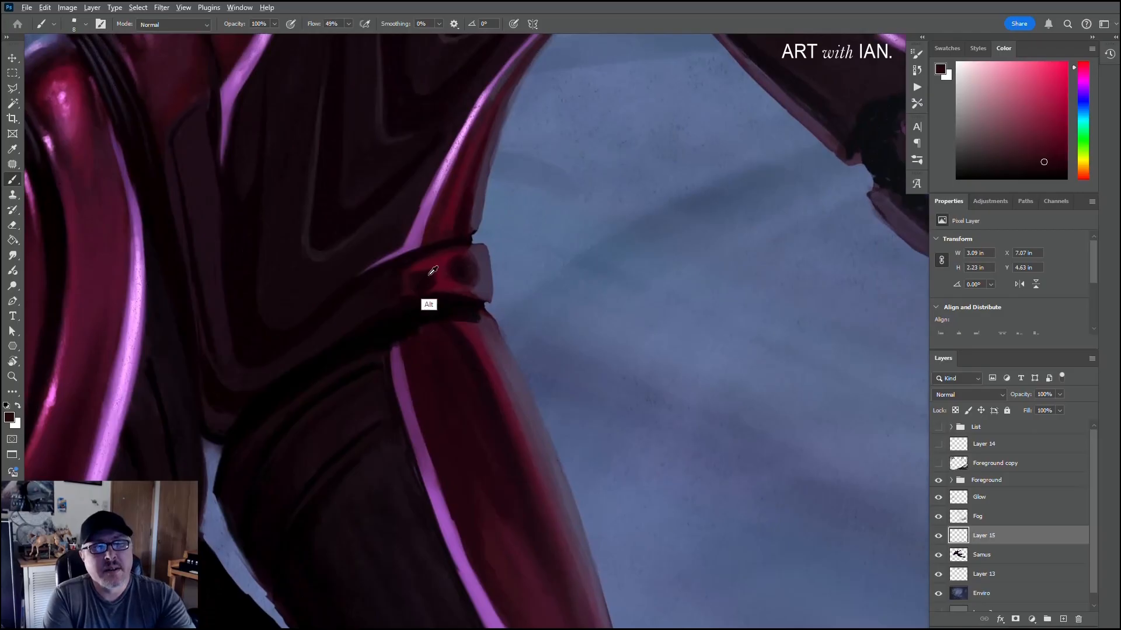
Step: Touch up the shadow under the belt's end with a sampled dark tone and paint sampled greyish violet along the thigh panel's outer edge
alt+click(423, 308)
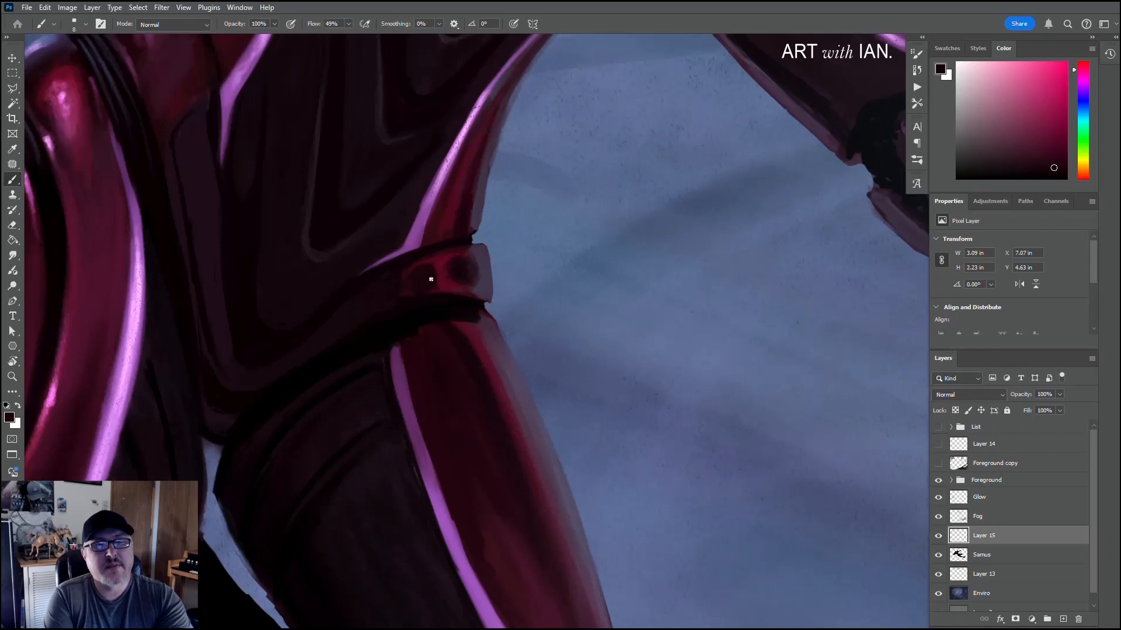
drag(453, 240, 372, 33)
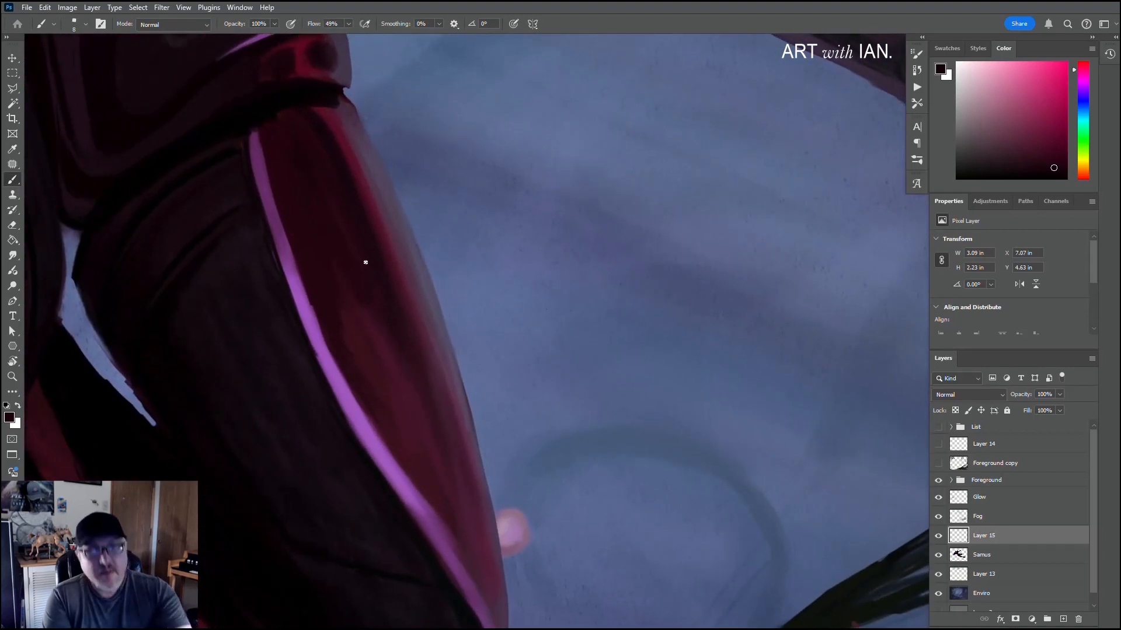
drag(365, 262, 476, 170)
drag(415, 225, 308, 365)
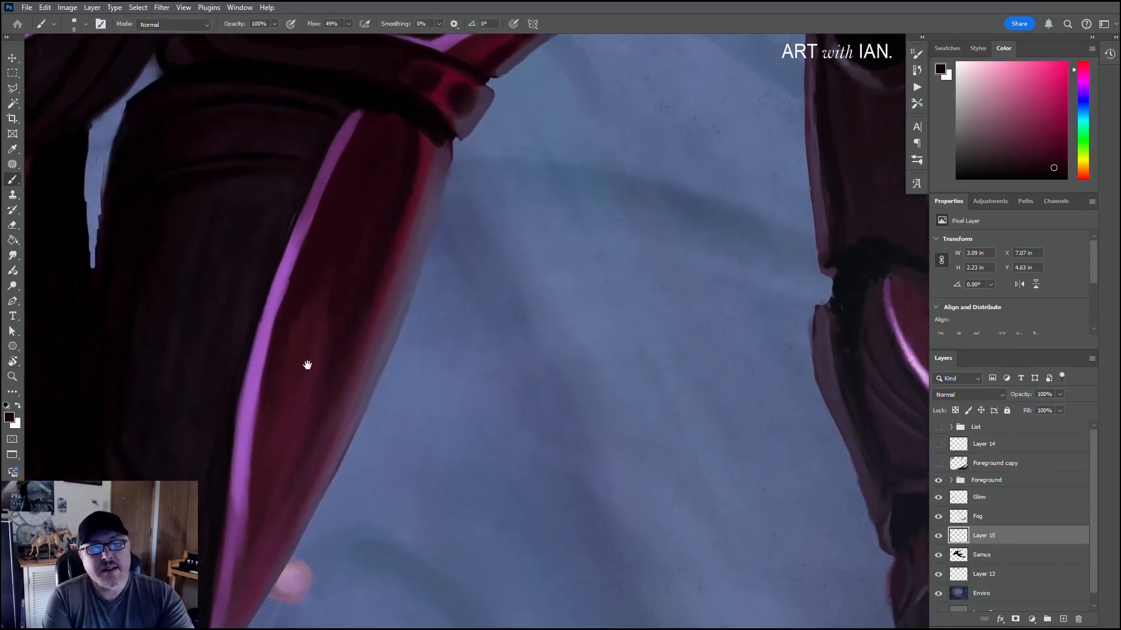
key(alt)
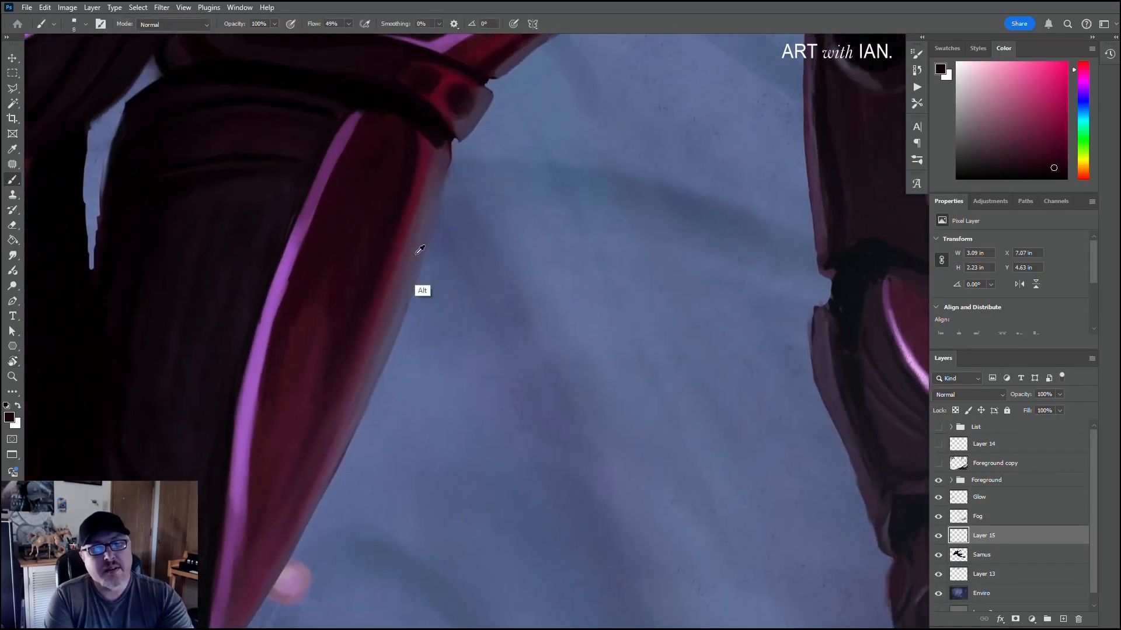
alt+click(436, 207)
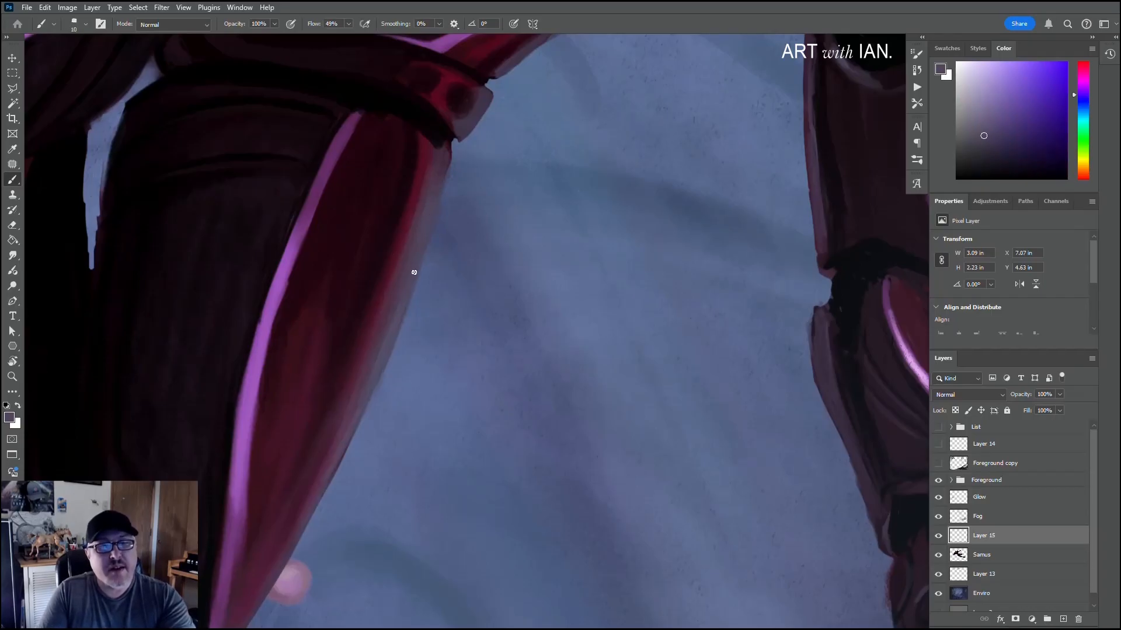
drag(414, 273, 329, 481)
alt+click(401, 306)
drag(364, 398, 319, 496)
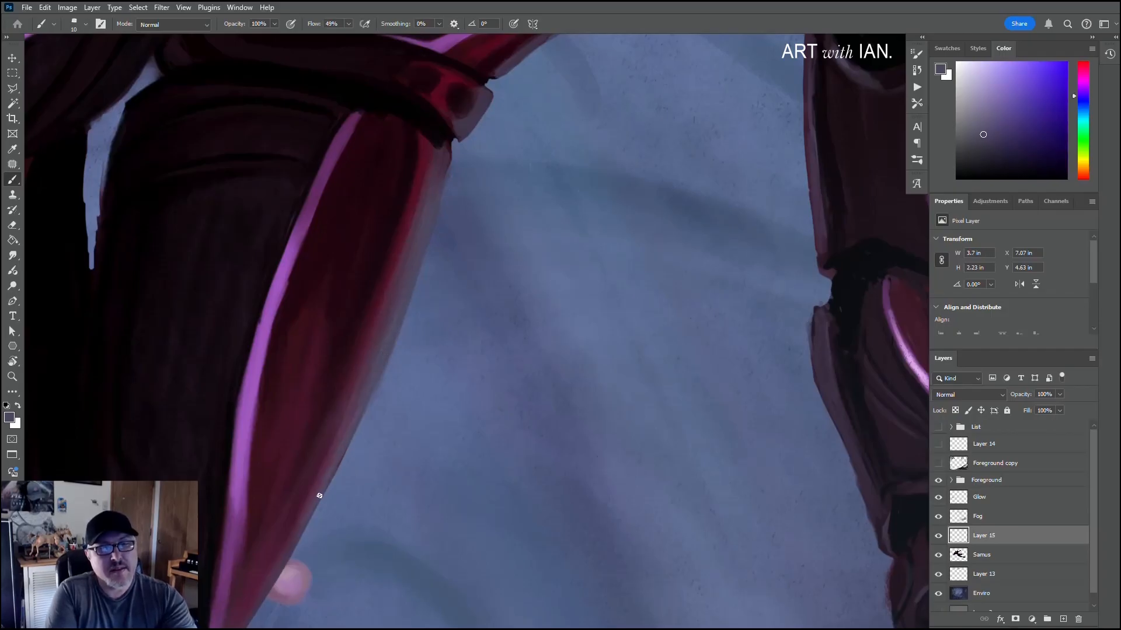
mouse_move(294, 541)
mouse_down()
mouse_move(282, 565)
mouse_move(344, 425)
mouse_move(298, 520)
mouse_up()
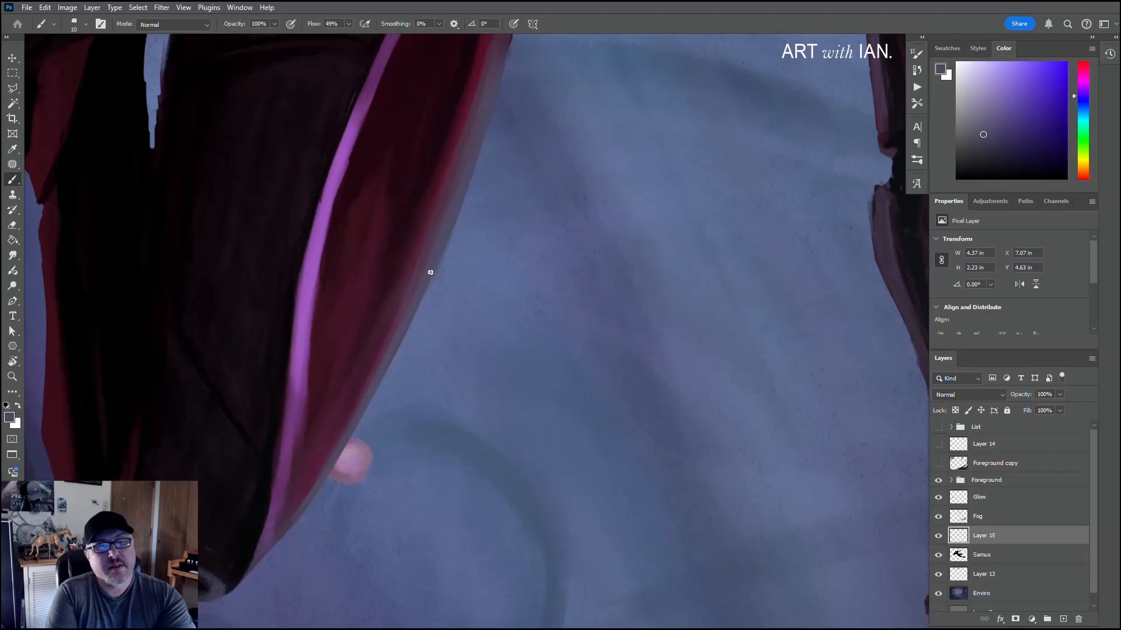
drag(438, 243, 408, 305)
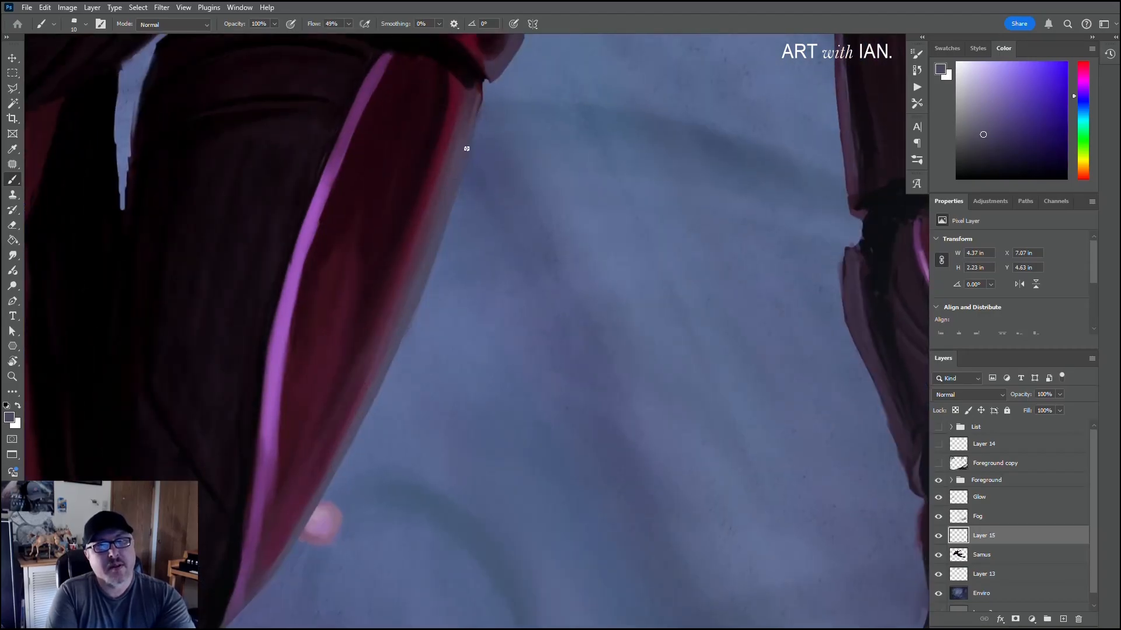
Step: Sample the background blue, enlarge the brush to 30 and blend the colour over the thigh panel's outer edge to soften it
alt+click(499, 345)
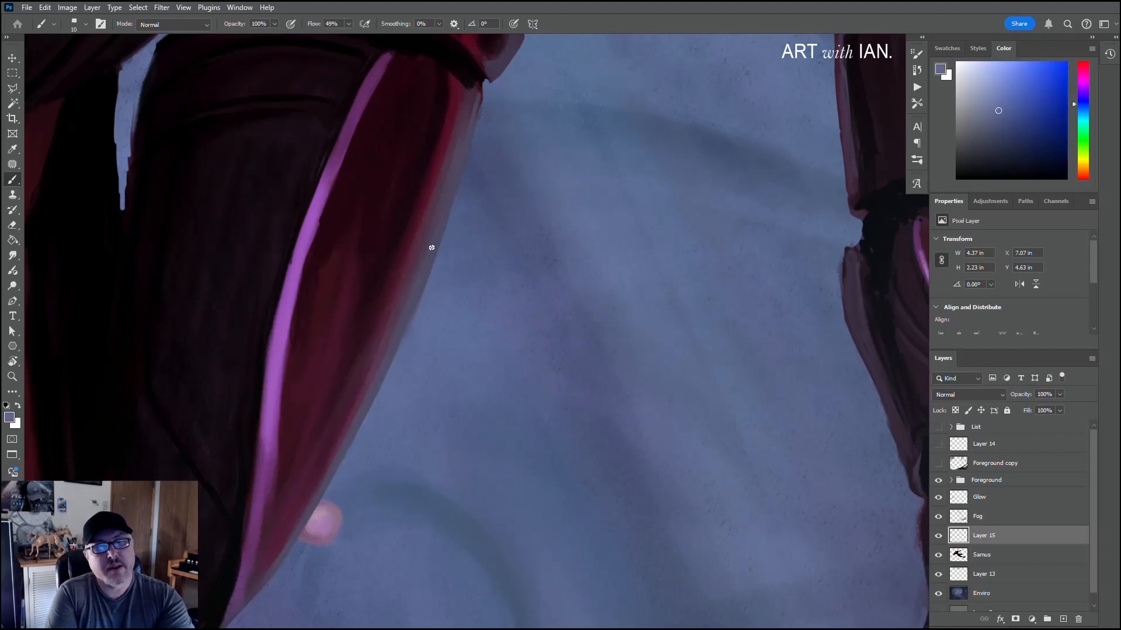
drag(443, 224, 380, 385)
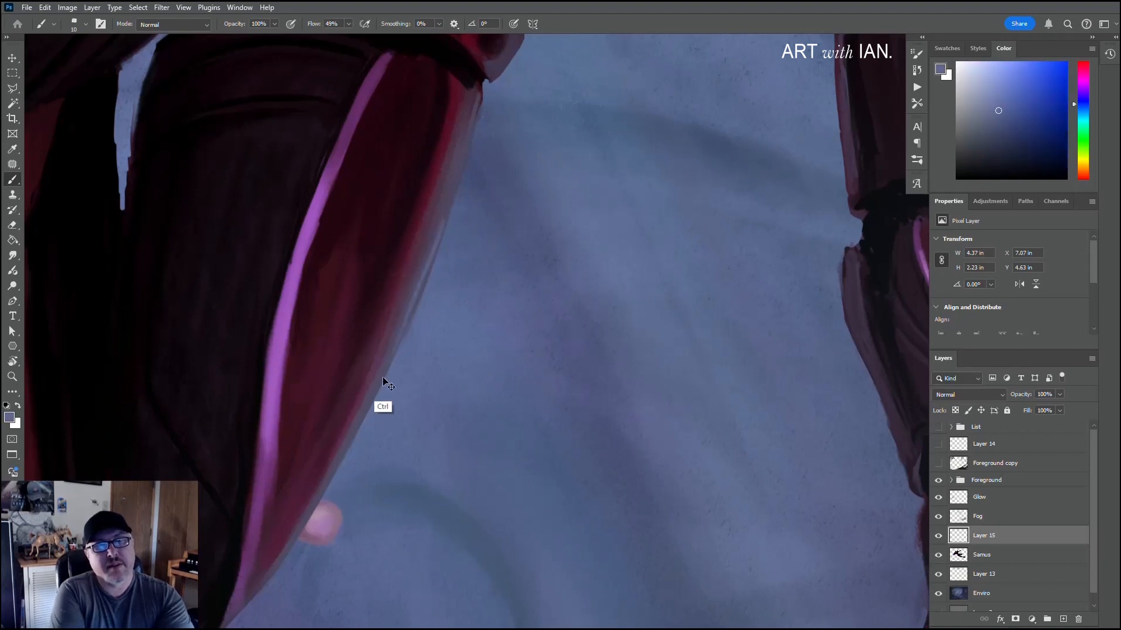
alt+click(440, 292)
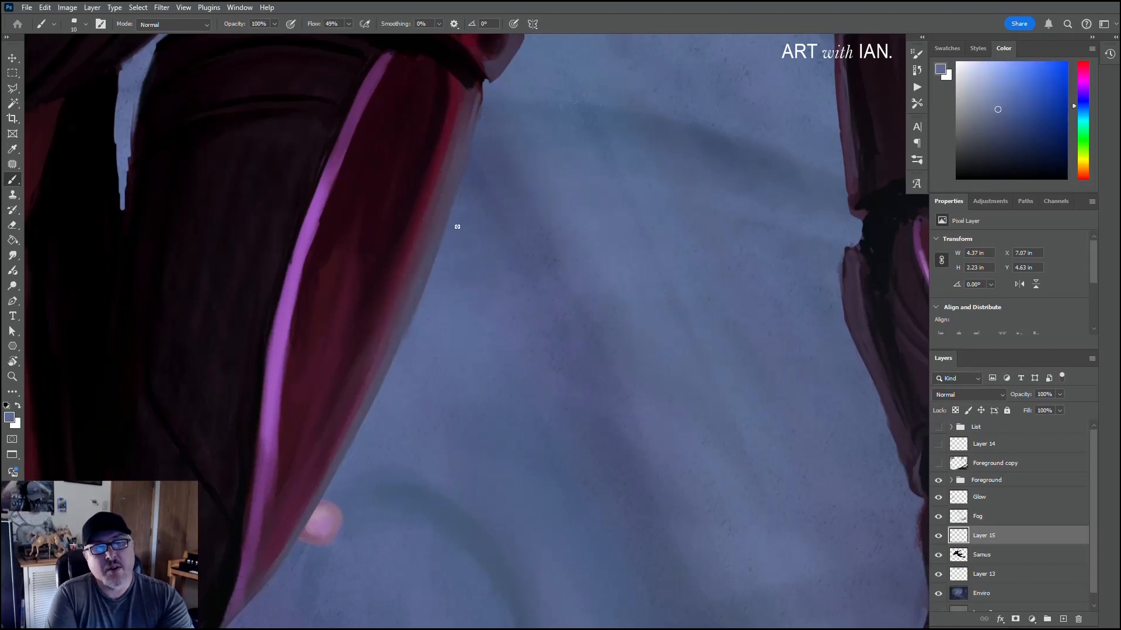
key(bracketright)
key(bracketright)
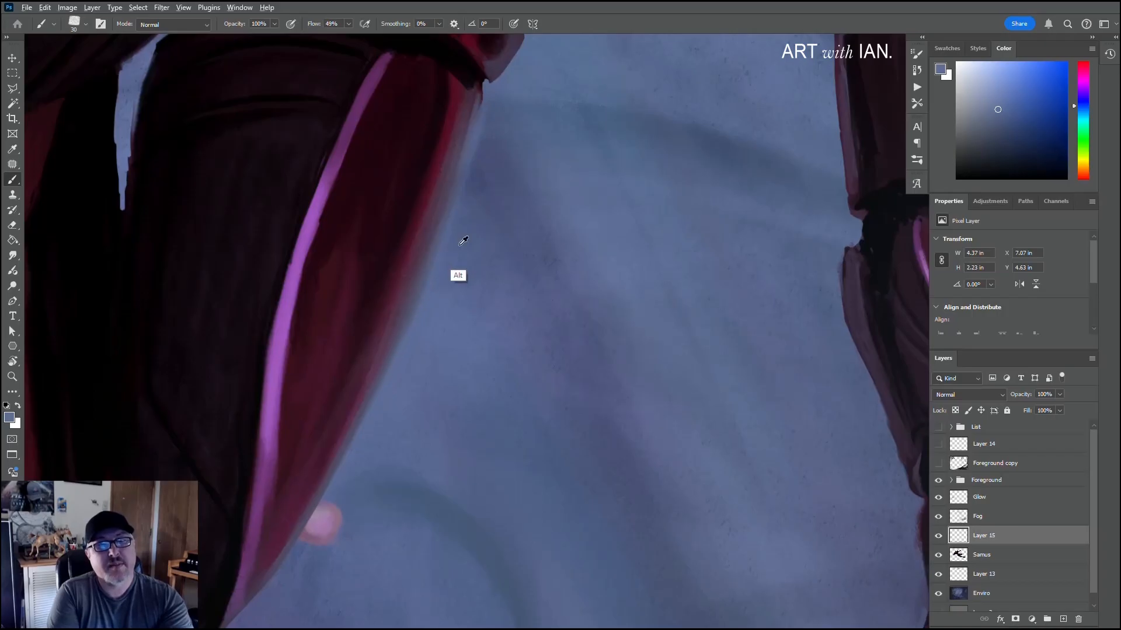
Step: Check the softened thigh edge against the whole figure and clean up along it with the Eraser
scroll(314, 374, down, 5)
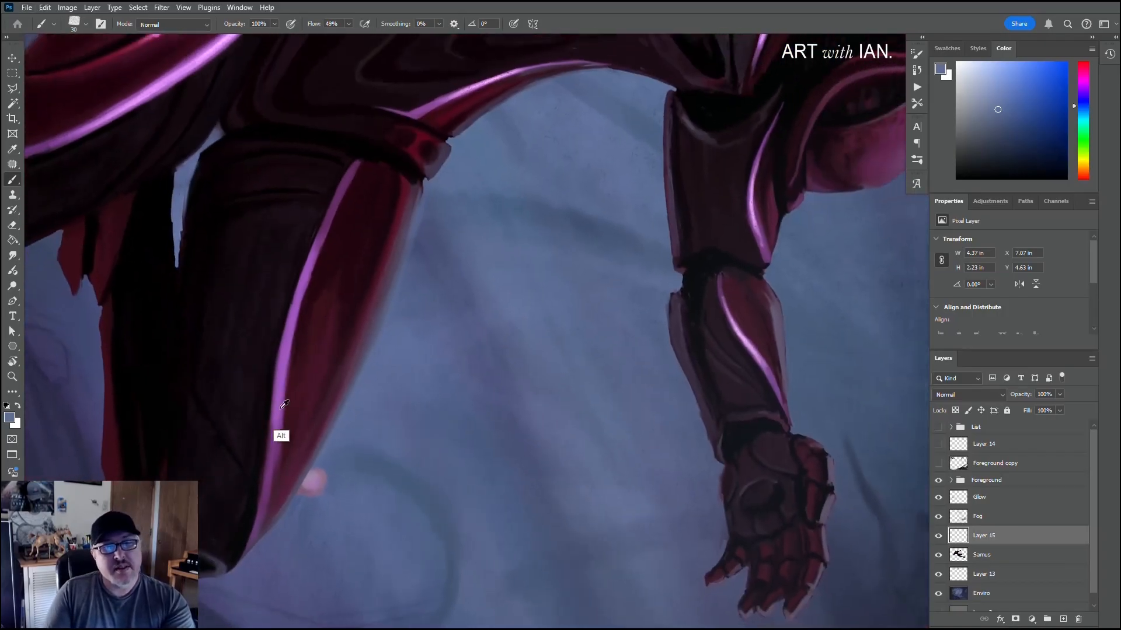
scroll(296, 386, down, 2)
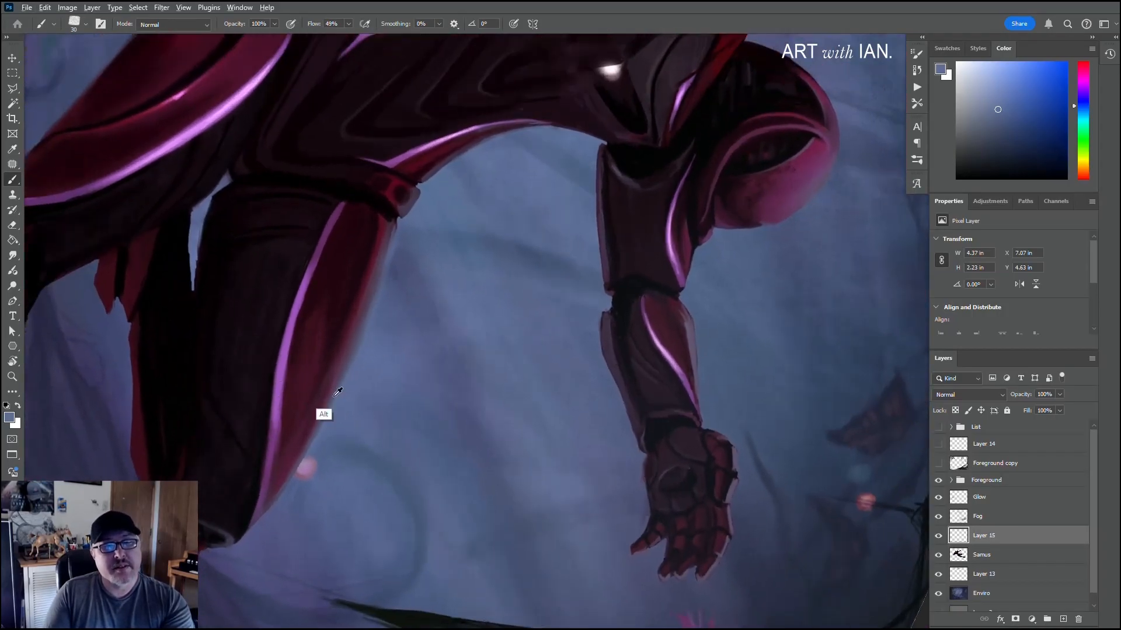
scroll(325, 408, up, 8)
key(e)
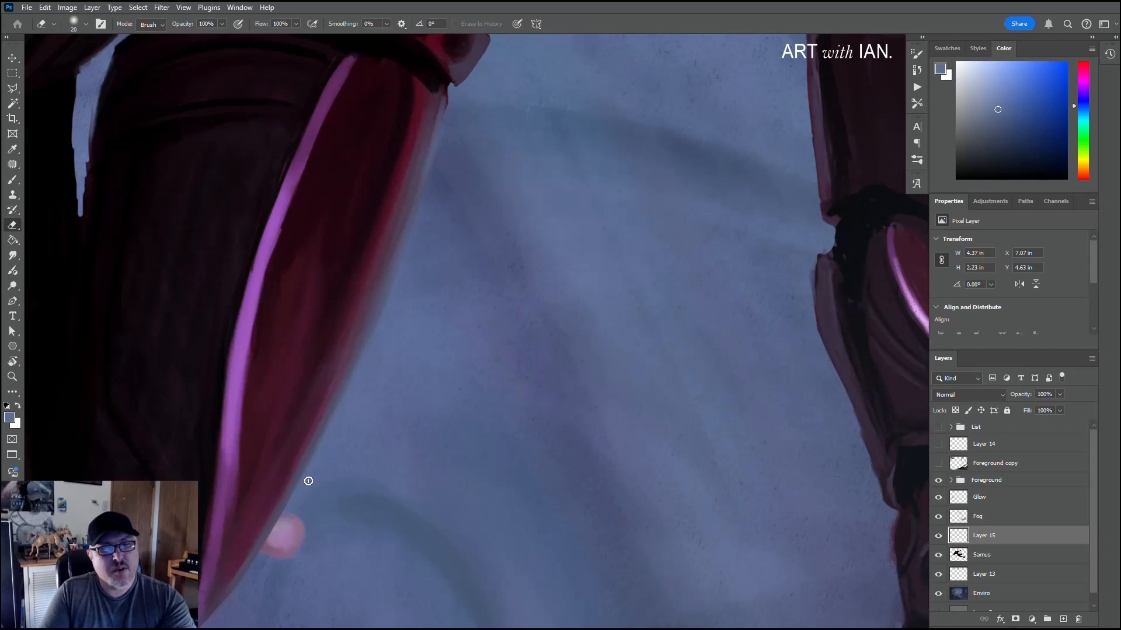
drag(300, 519, 361, 413)
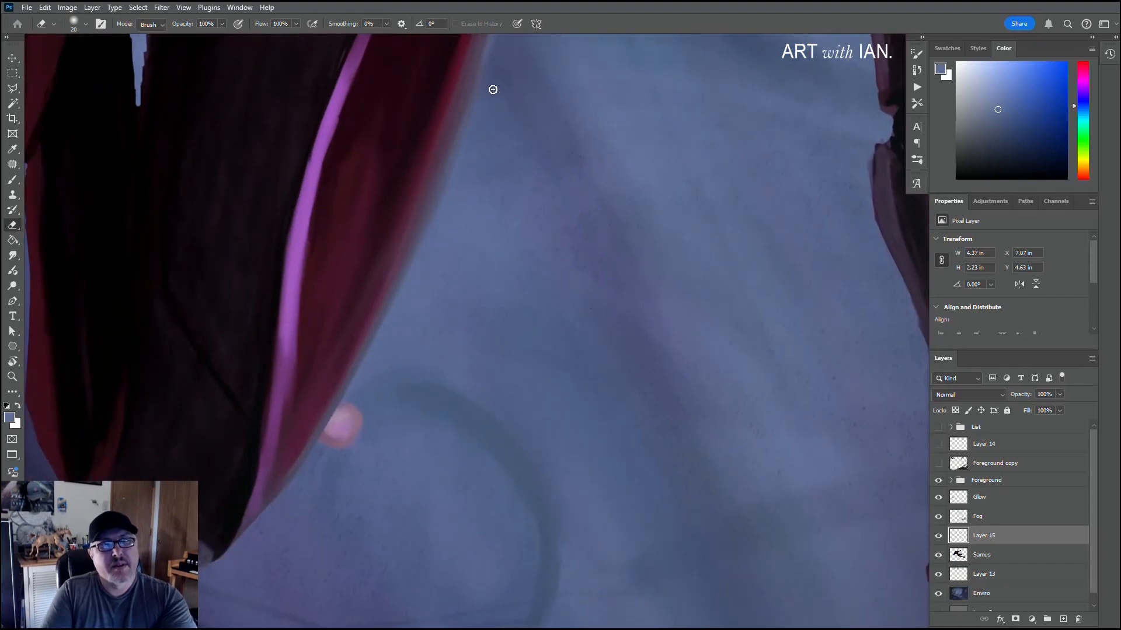
drag(328, 490, 418, 510)
Step: Sample dark reds from the thigh panel and refine the inner edge of its pink trim with a smaller brush
key(b)
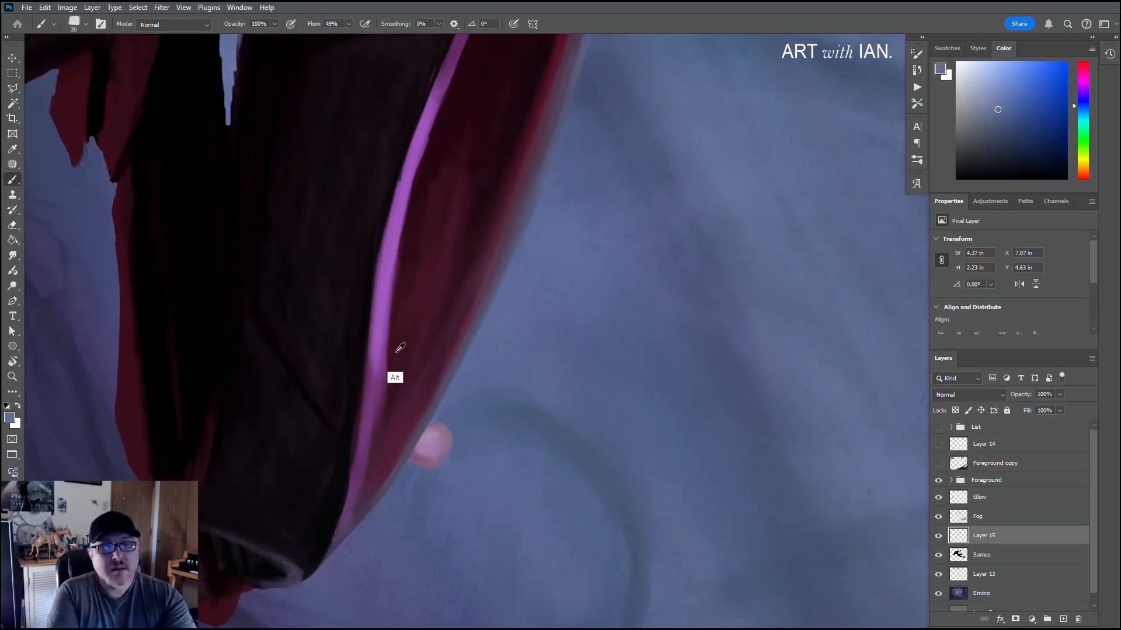
alt+click(387, 367)
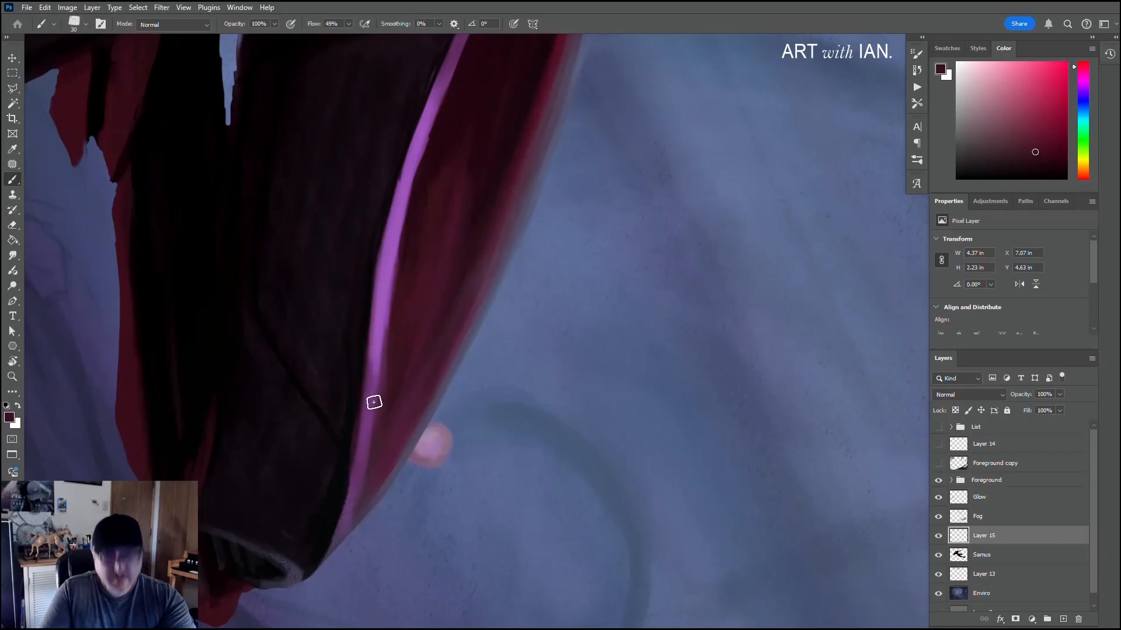
key(bracketleft)
key(bracketleft)
key(bracketleft)
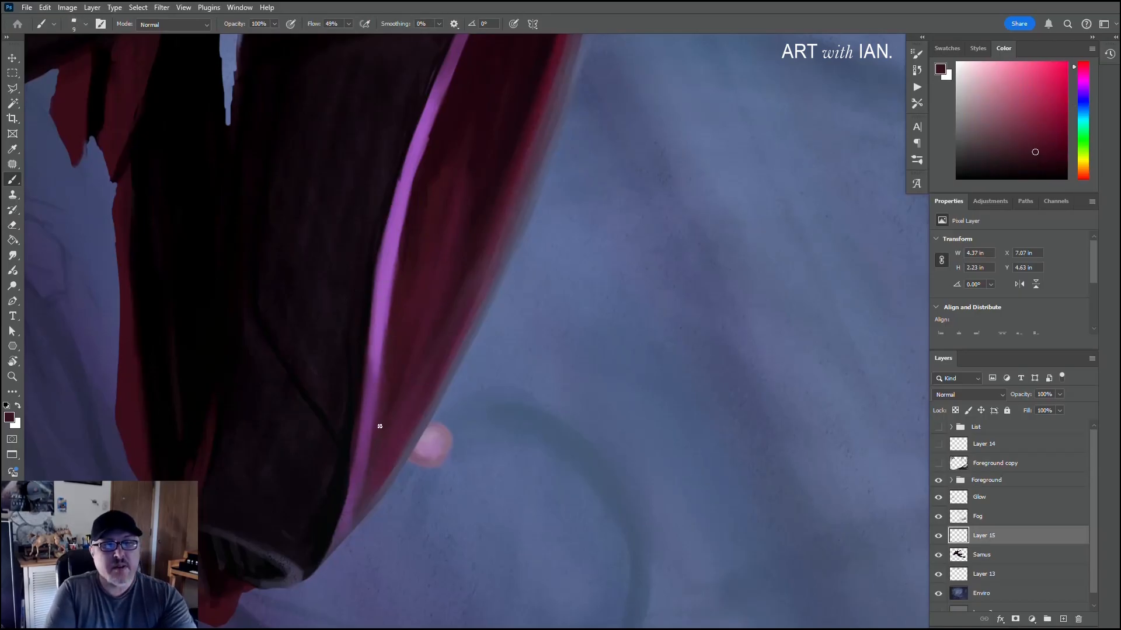
drag(397, 248, 390, 331)
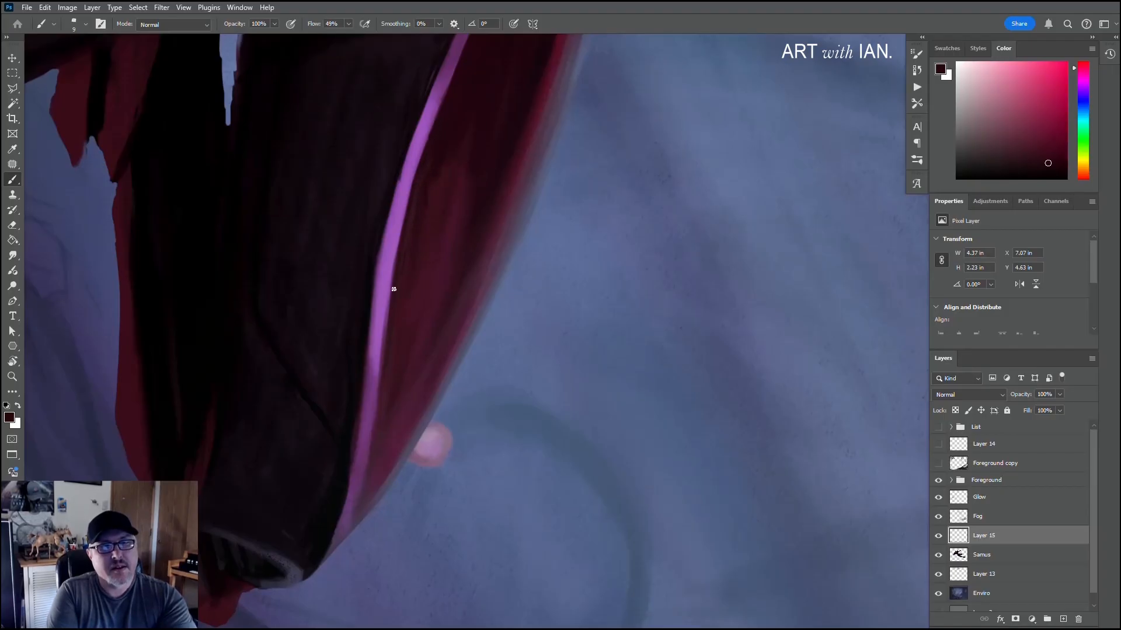
drag(392, 292, 387, 321)
Step: Sample a near-black tone and shade the red rim around the hollow end of the bent leg
mouse_move(345, 404)
mouse_down()
mouse_move(380, 377)
mouse_move(438, 296)
mouse_up()
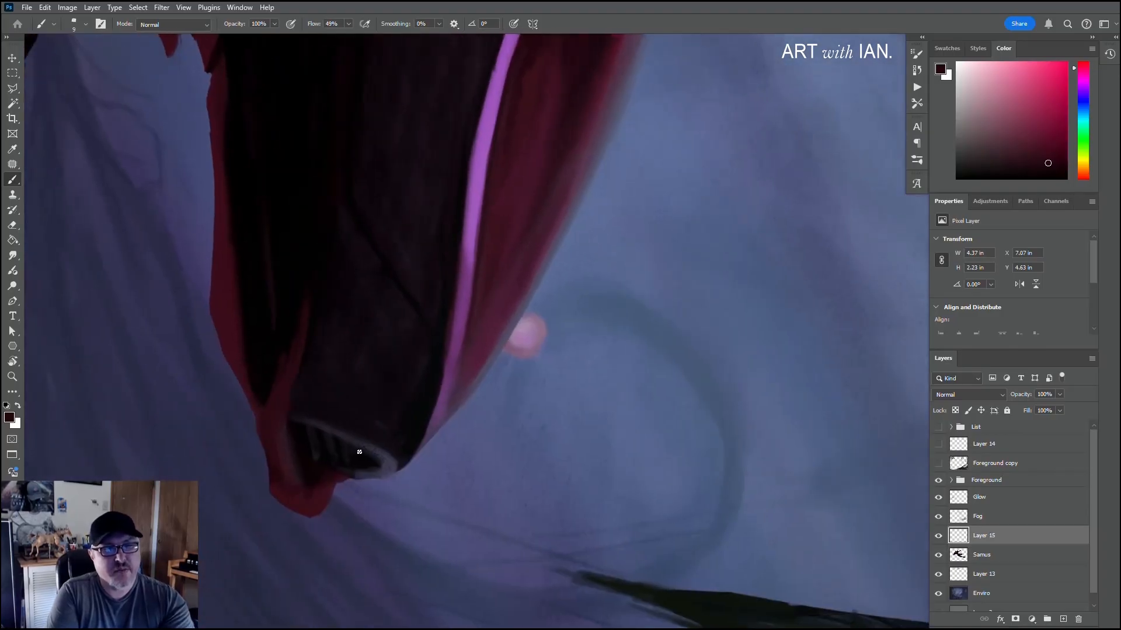
drag(291, 453, 298, 396)
alt+click(323, 416)
drag(317, 437, 310, 445)
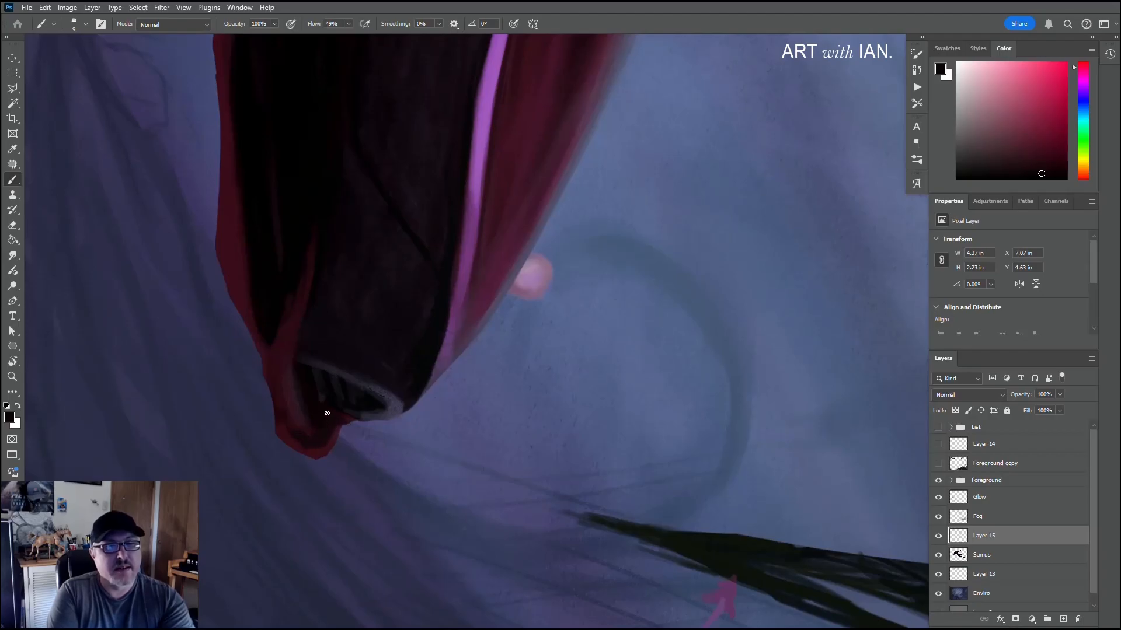
Step: Sample black and dark red tones and blend the shading along the red edge behind the bent leg
drag(278, 397, 269, 496)
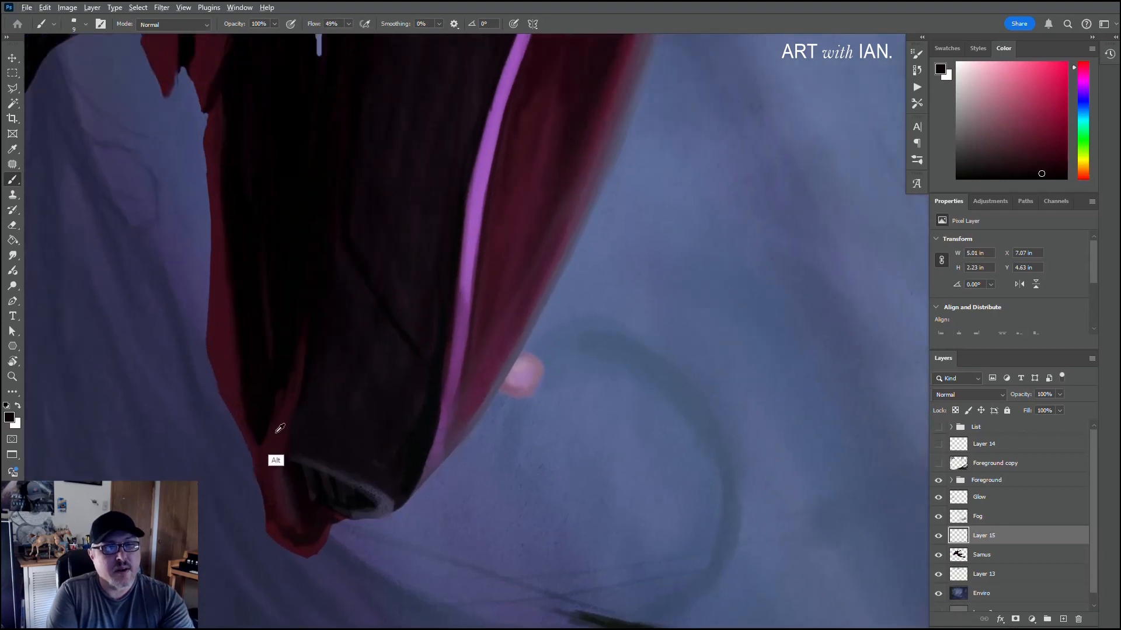
alt+click(274, 433)
alt+click(264, 398)
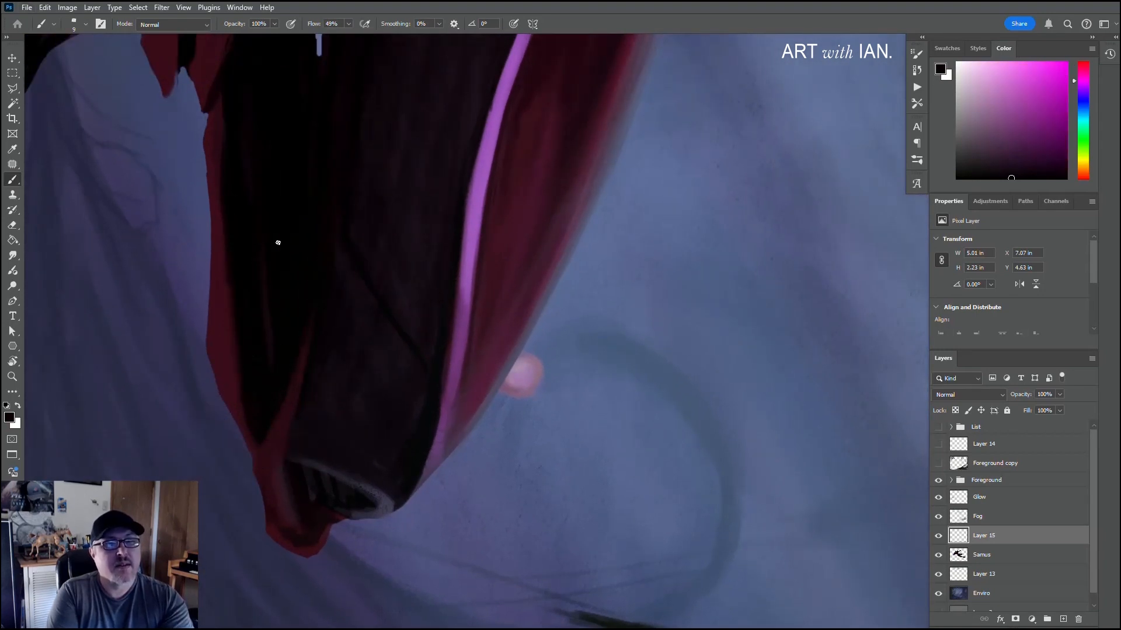
drag(244, 345, 262, 412)
alt+click(238, 255)
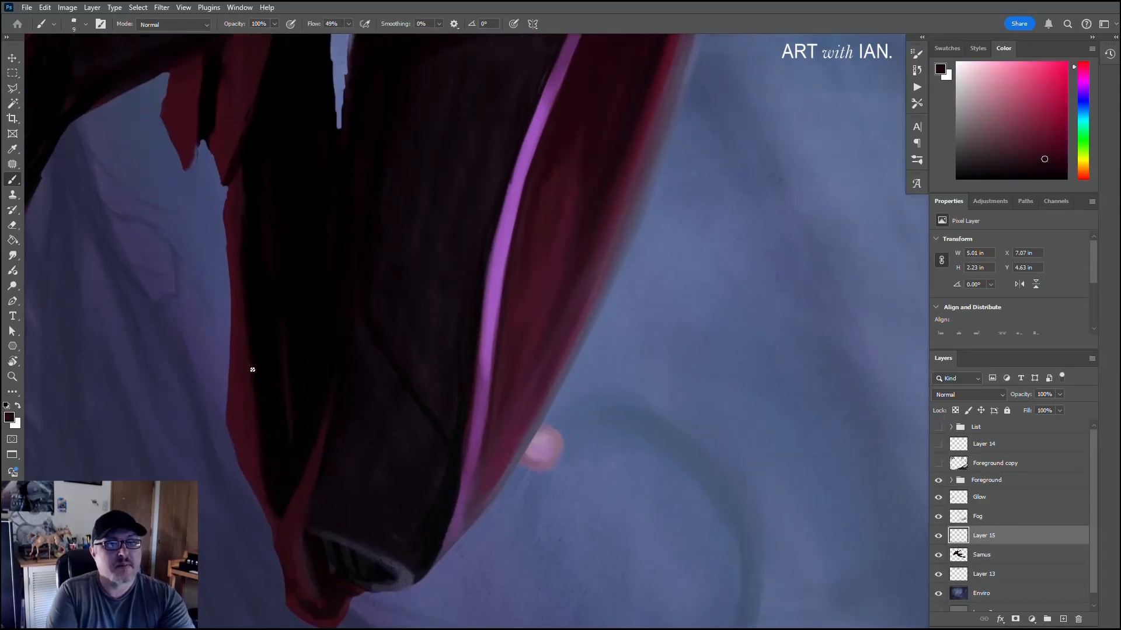
drag(250, 368, 333, 483)
Step: Sample dark reds and shade the two jagged red shapes hanging between the legs
alt+click(320, 236)
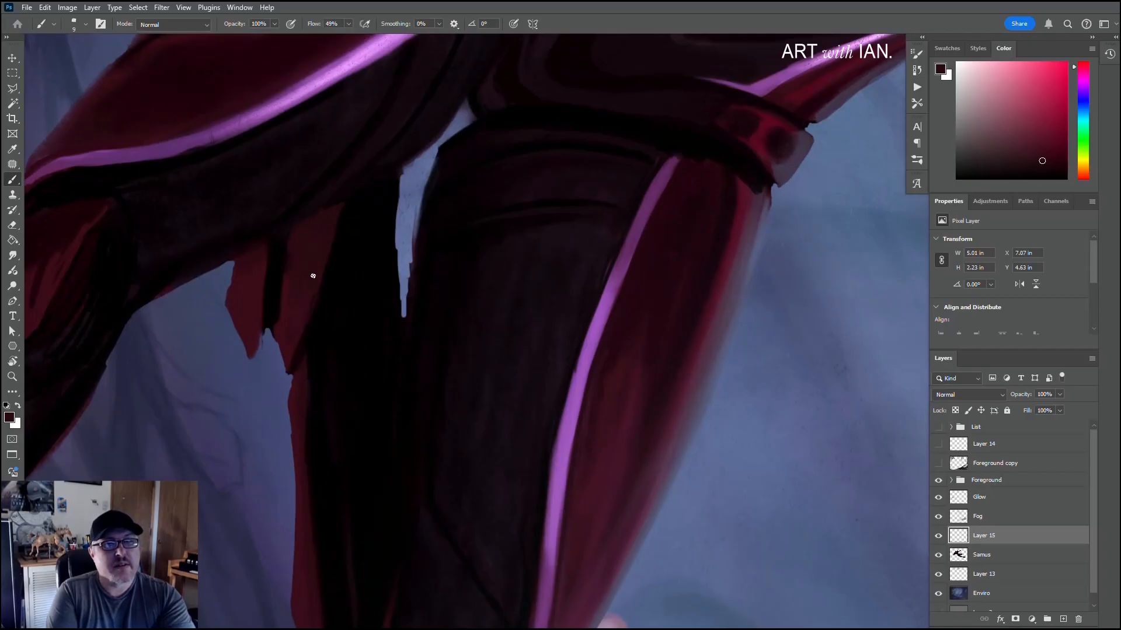
mouse_move(298, 300)
mouse_down()
mouse_move(335, 313)
mouse_move(266, 313)
mouse_up()
alt+click(291, 282)
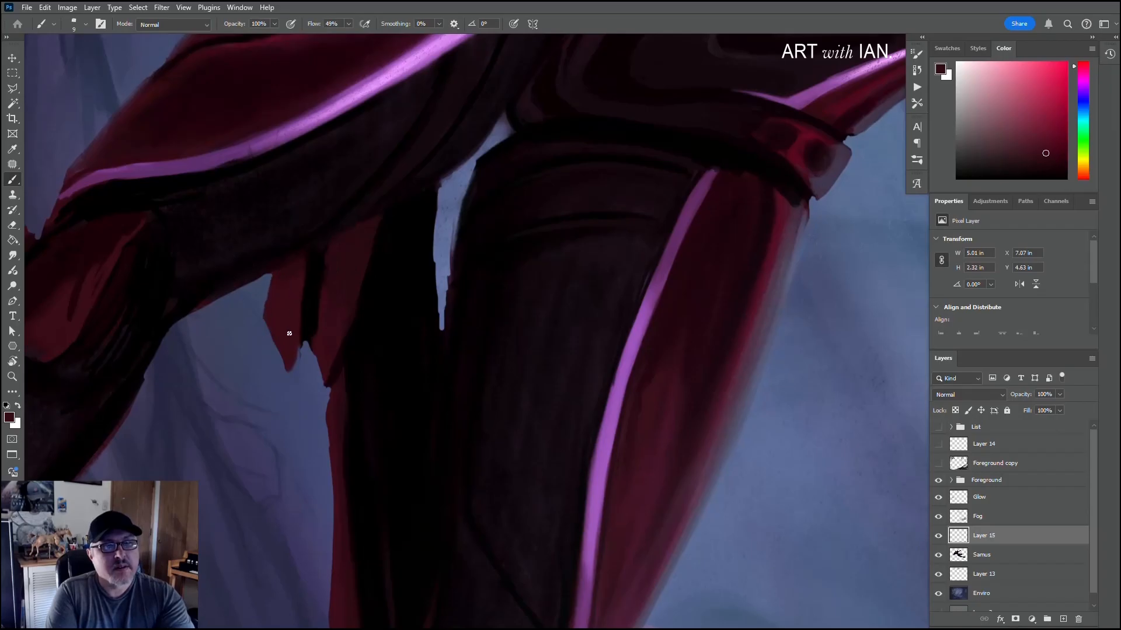
drag(293, 366, 305, 344)
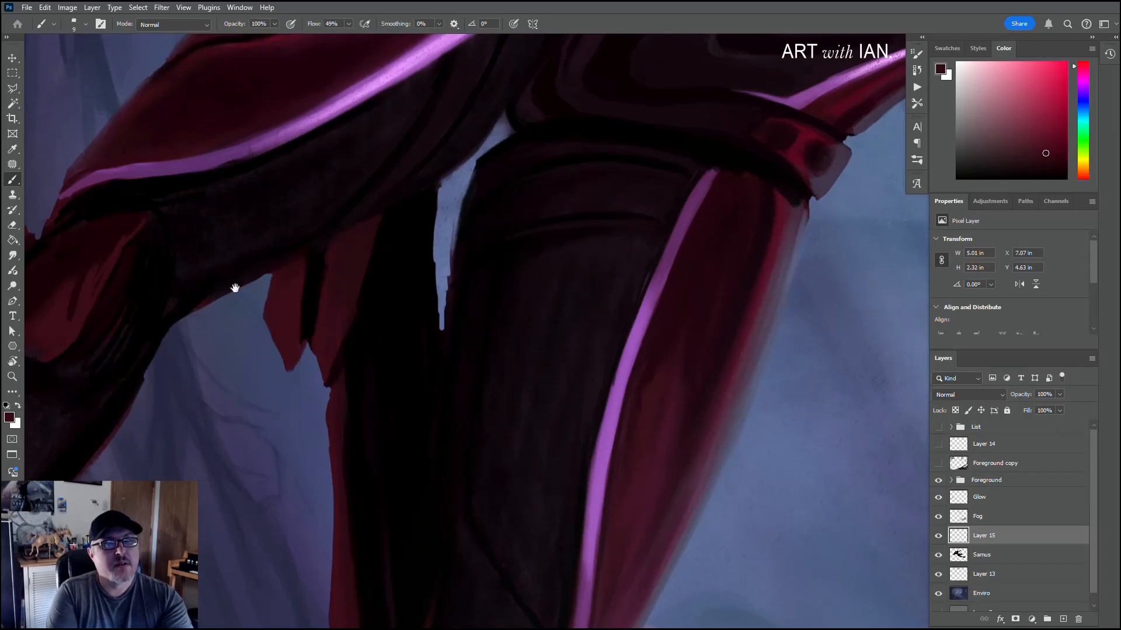
Step: Sample dark reds and black and paint curved grooves and shadows on the other leg's red kneecap
drag(90, 257, 207, 286)
alt+click(200, 307)
drag(188, 338, 183, 353)
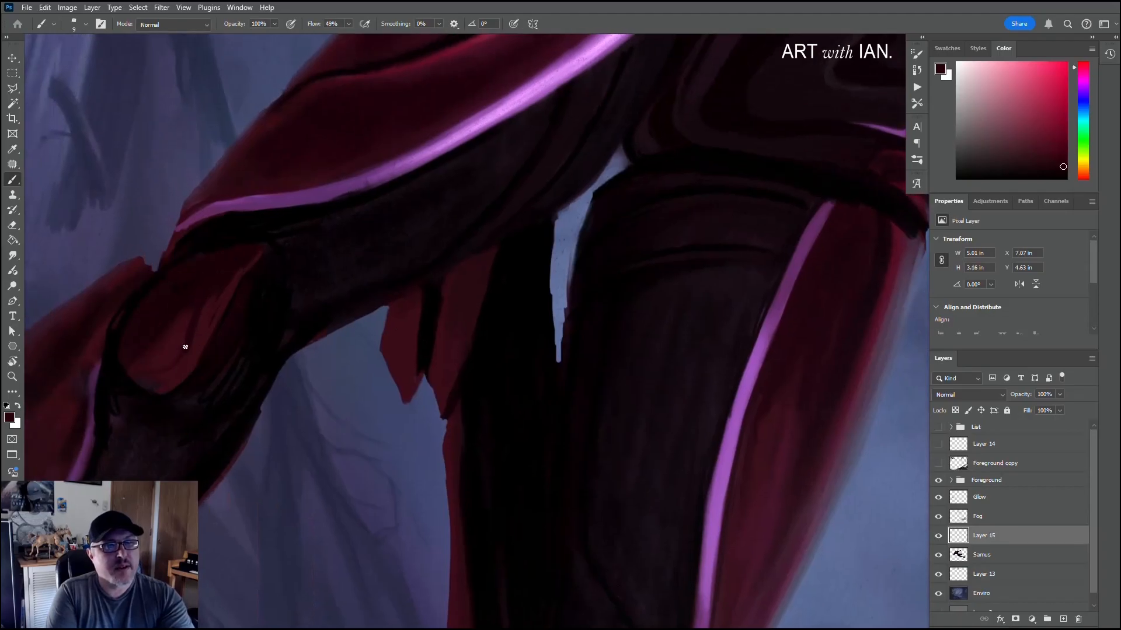
alt+click(212, 313)
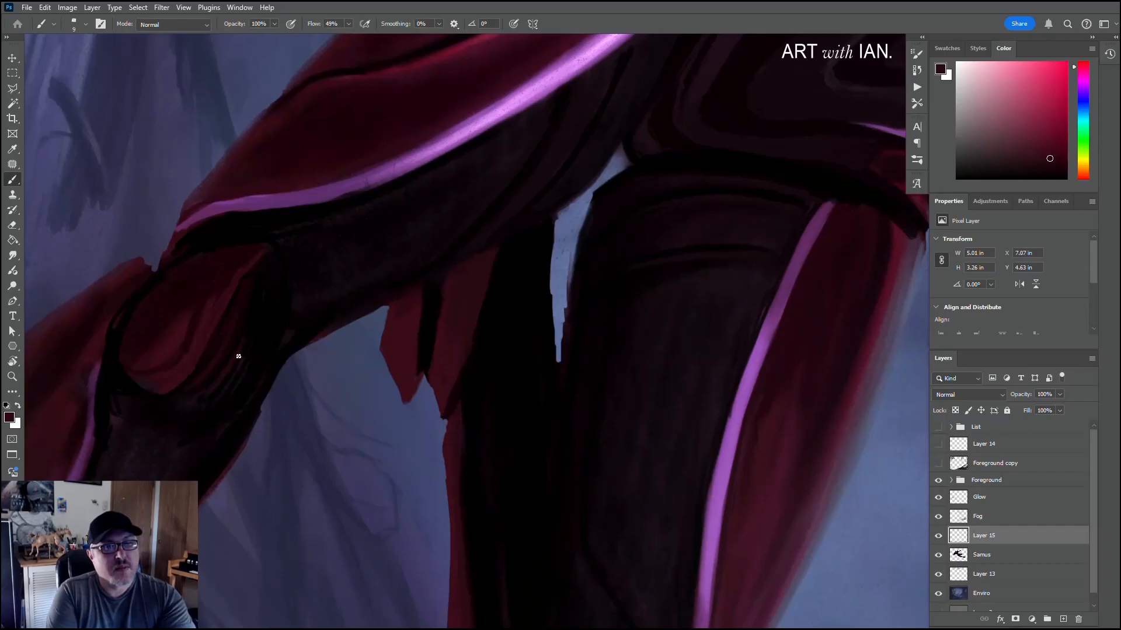
alt+click(267, 270)
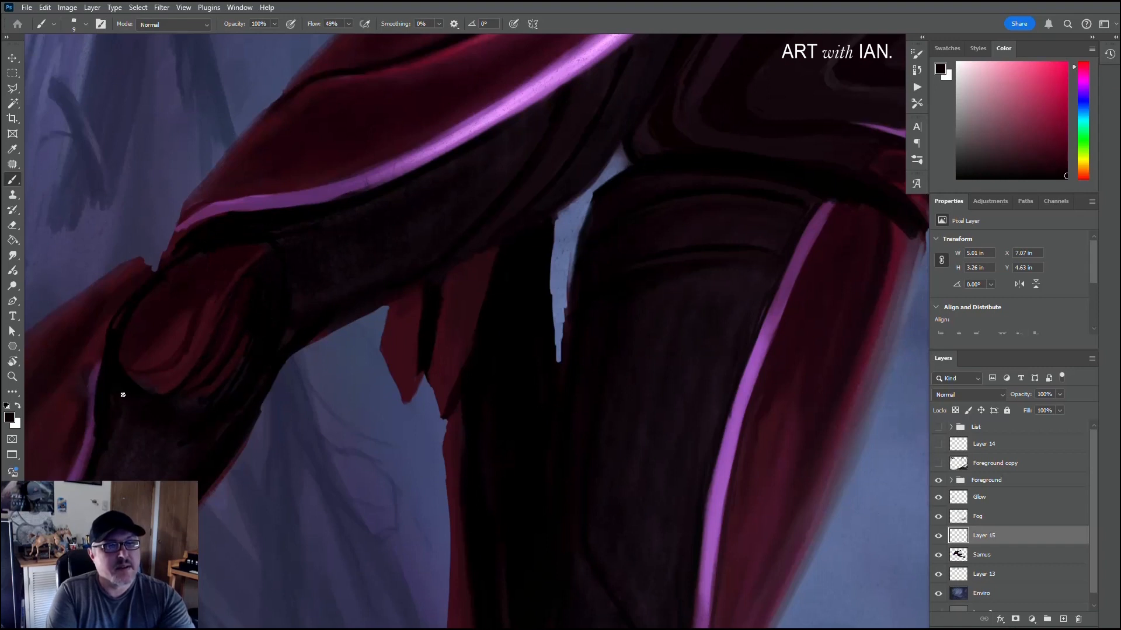
Step: Sample violet from the shin trim and extend the trim line up along the kneecap's edge
mouse_move(100, 457)
mouse_down()
mouse_move(257, 358)
mouse_move(237, 313)
mouse_up()
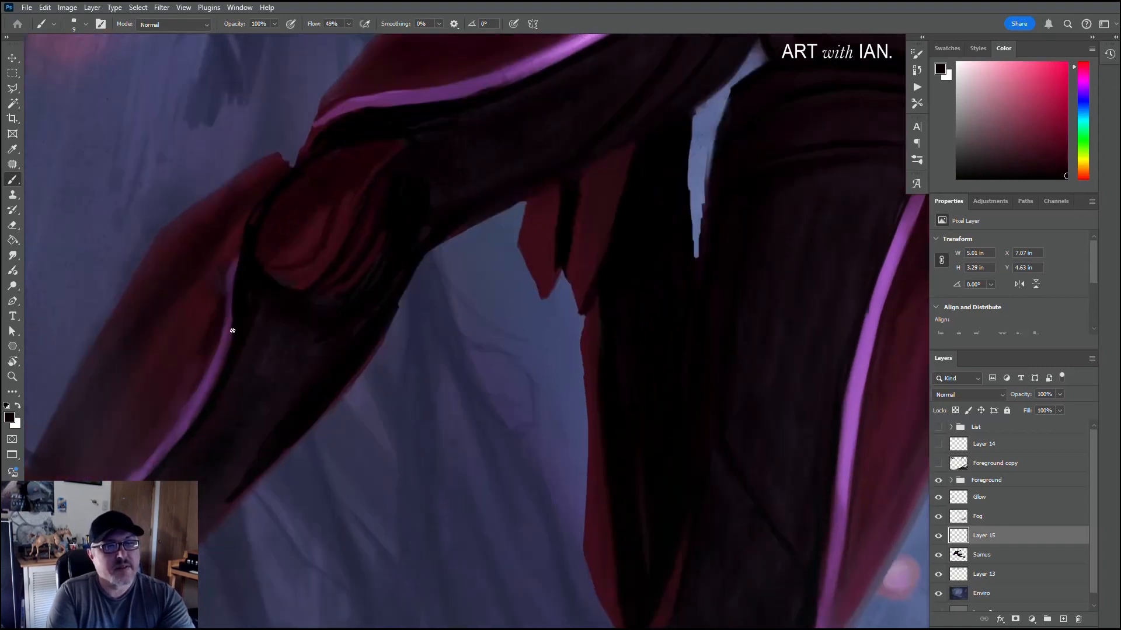
alt+click(218, 374)
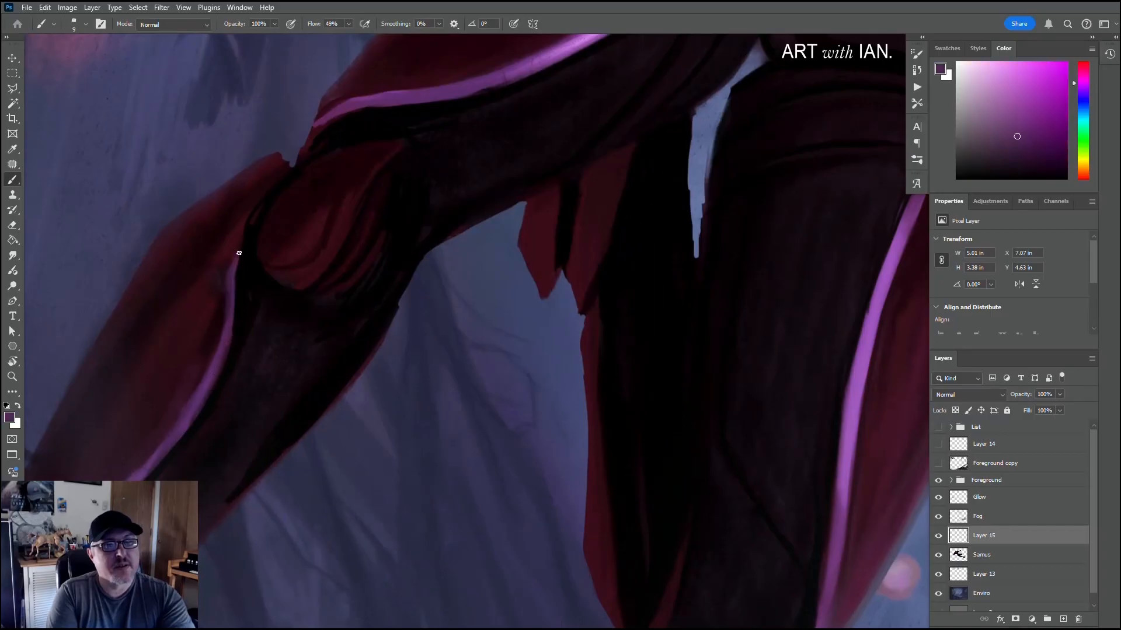
mouse_move(257, 208)
mouse_down()
mouse_move(235, 280)
mouse_move(261, 200)
mouse_move(220, 329)
mouse_up()
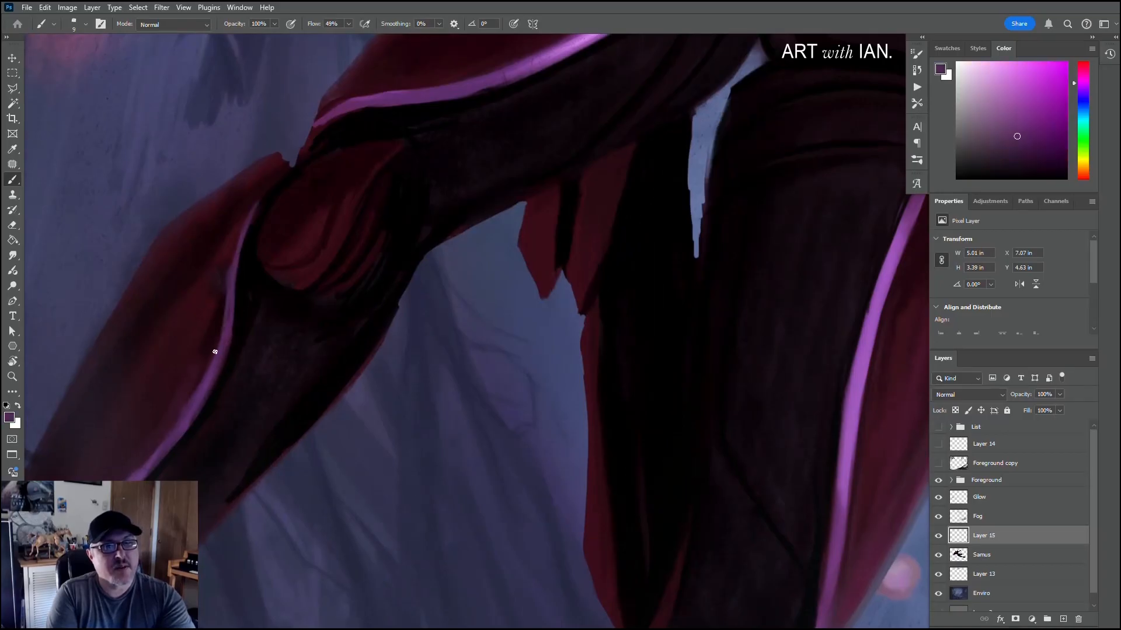
drag(167, 401, 243, 325)
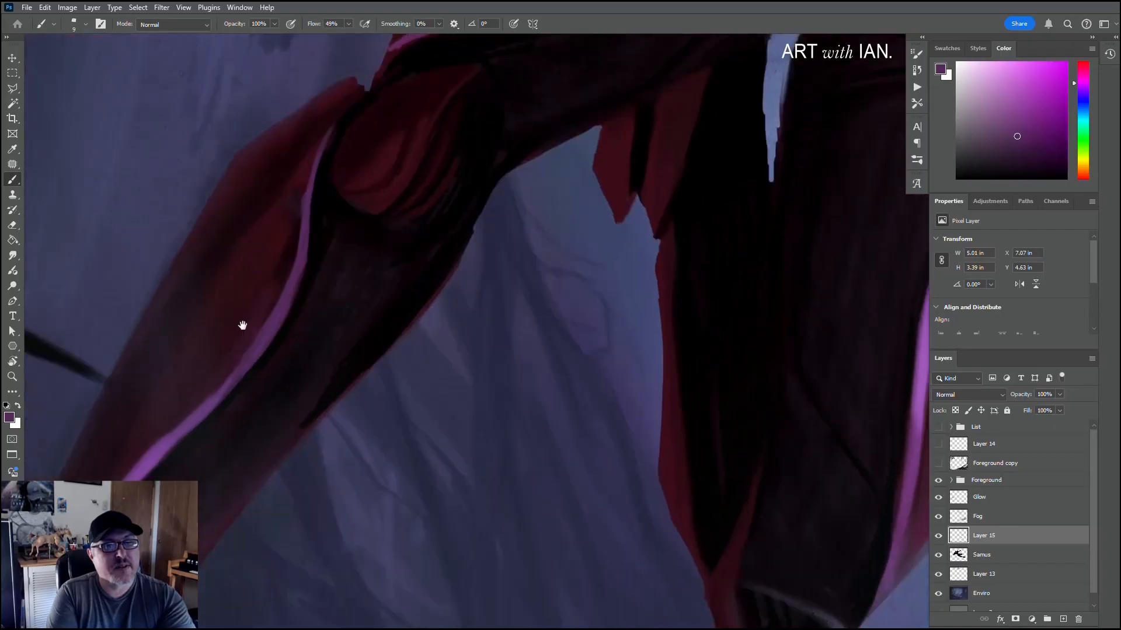
Step: Sample the trim's violet and touch up the trim line along the bent leg's shin
alt+click(292, 247)
mouse_move(302, 212)
mouse_down()
mouse_move(324, 136)
mouse_move(273, 303)
mouse_move(232, 357)
mouse_up()
drag(261, 310, 213, 372)
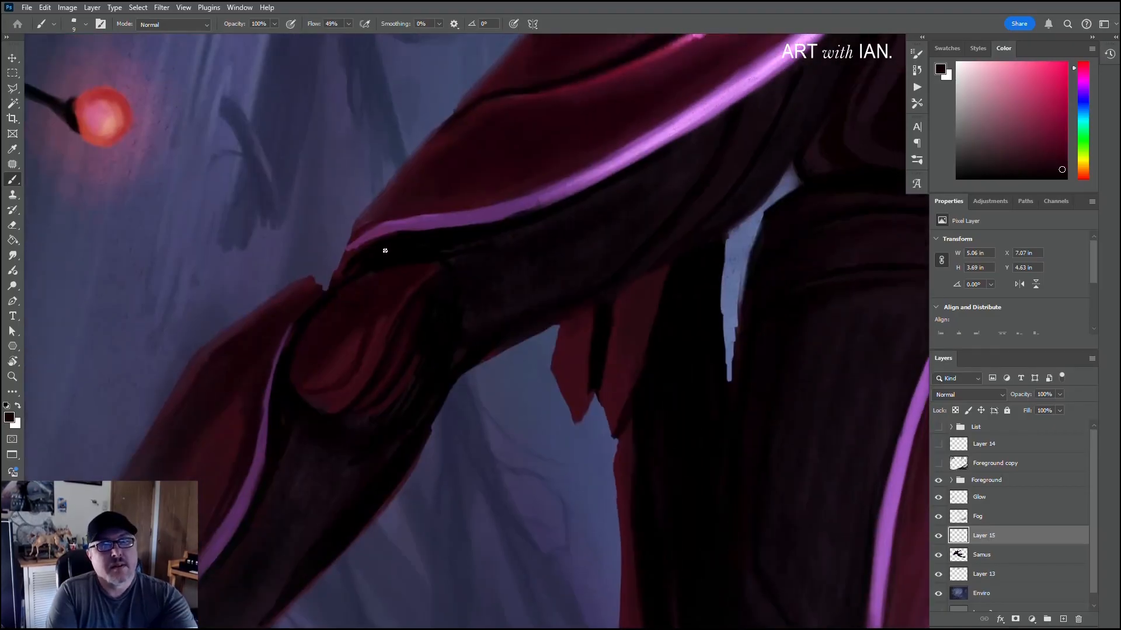
Step: Sample violet from the thigh trim and extend its tapered end down to the top of the kneecap
key(alt)
alt+click(428, 218)
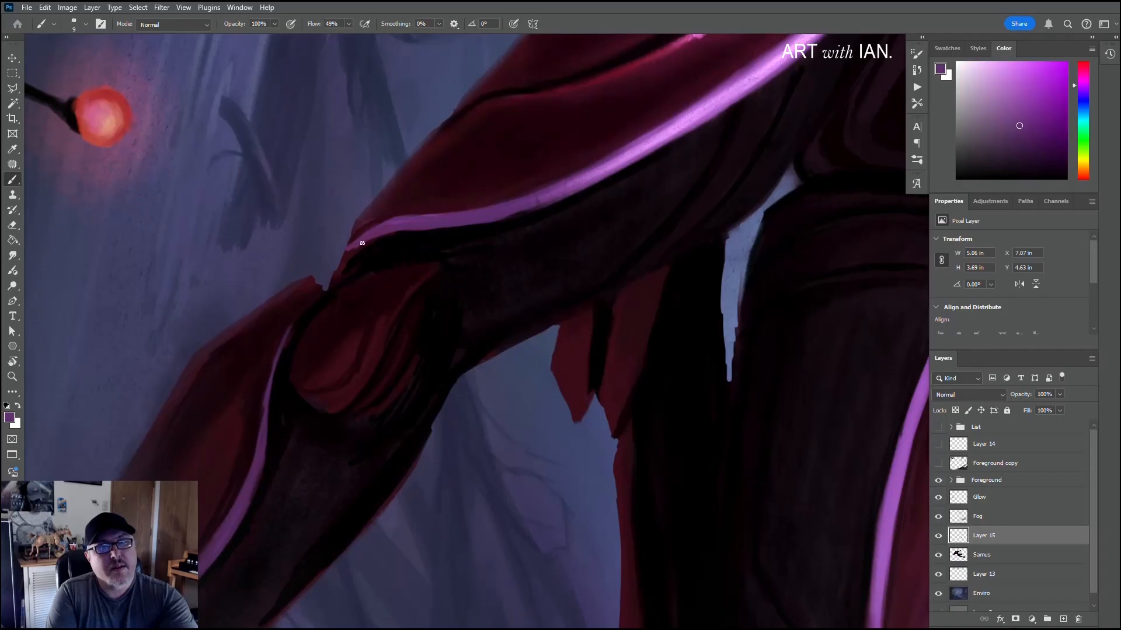
drag(333, 274, 345, 258)
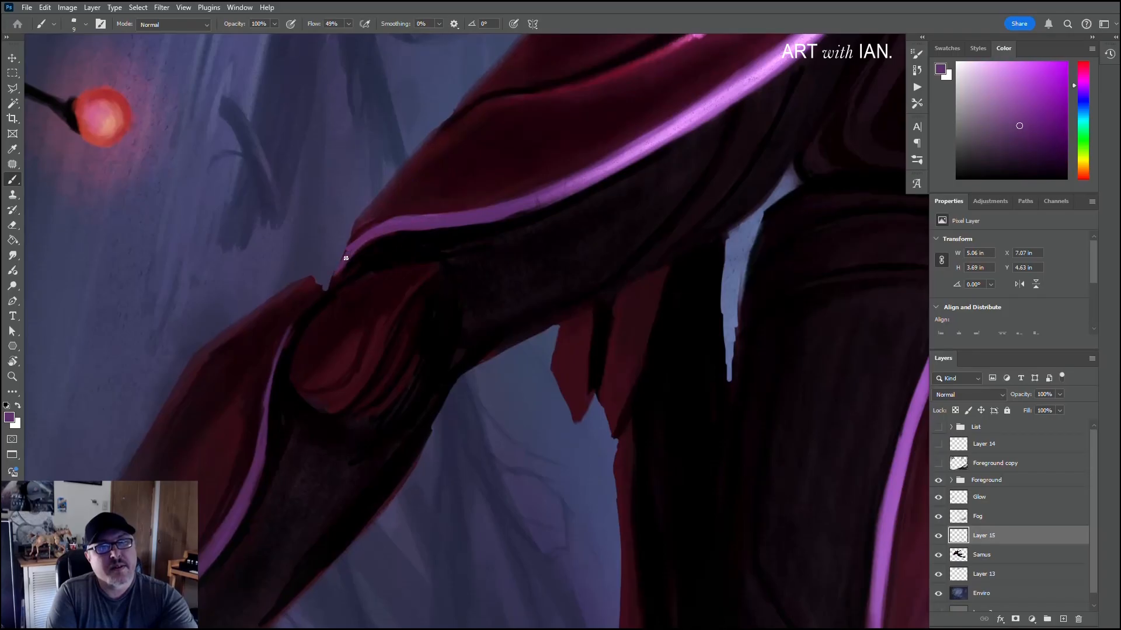
alt+click(382, 214)
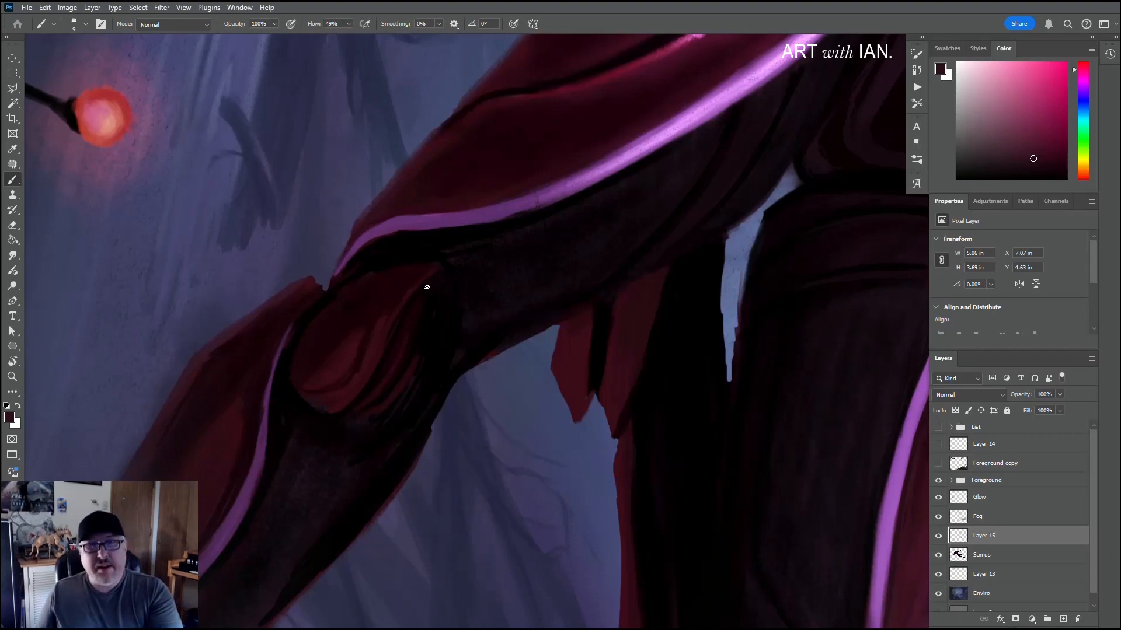
Step: Return the canvas rotation to 0° and examine the edges across the figure and the whole painting
alt+scroll(426, 287, down, 5)
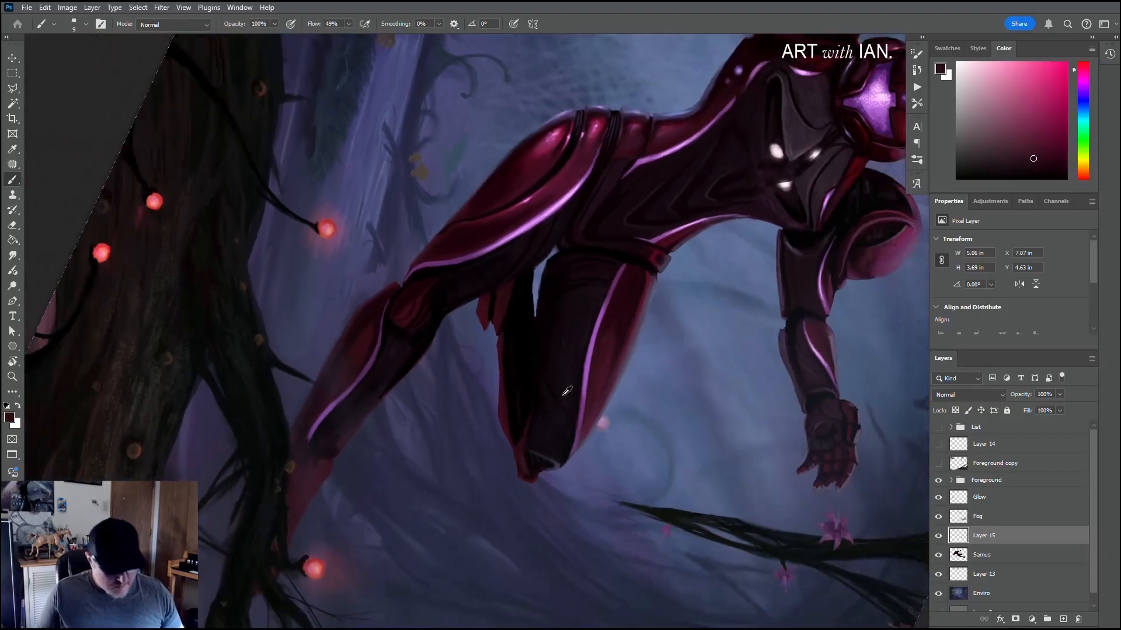
alt+scroll(658, 385, down, 1)
key(r)
drag(675, 393, 575, 201)
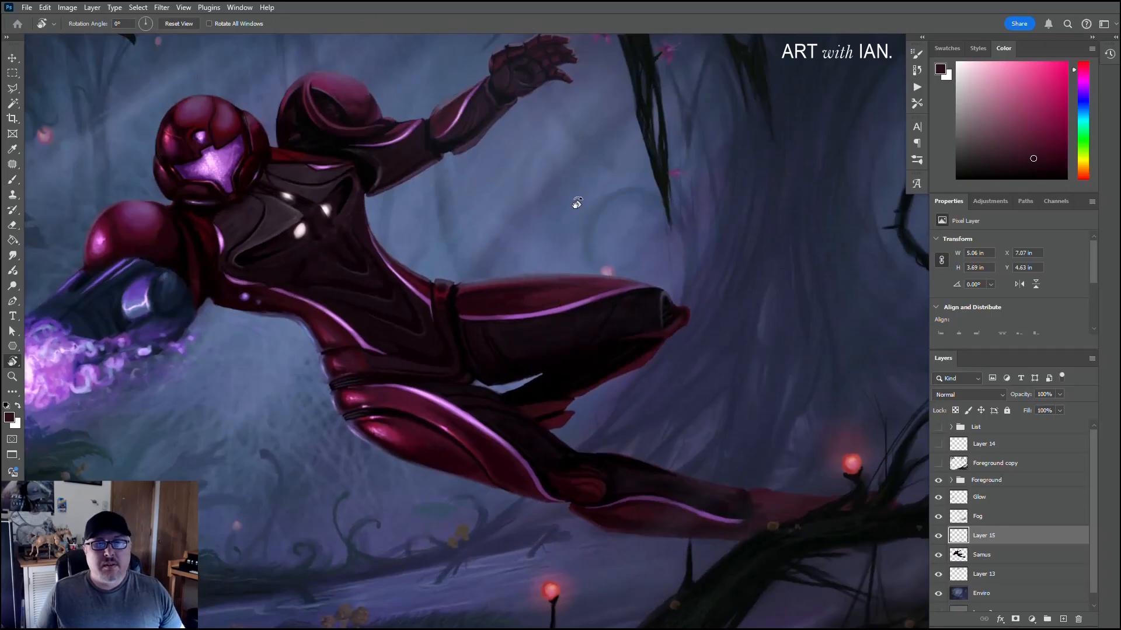
alt+scroll(532, 249, down, 3)
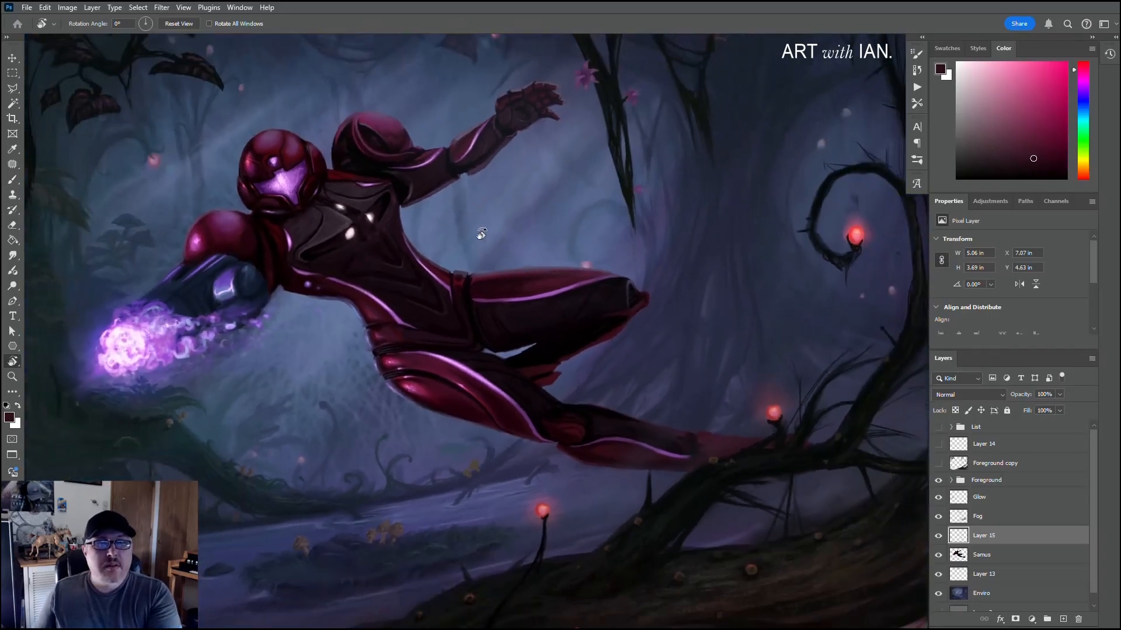
alt+scroll(508, 193, up, 2)
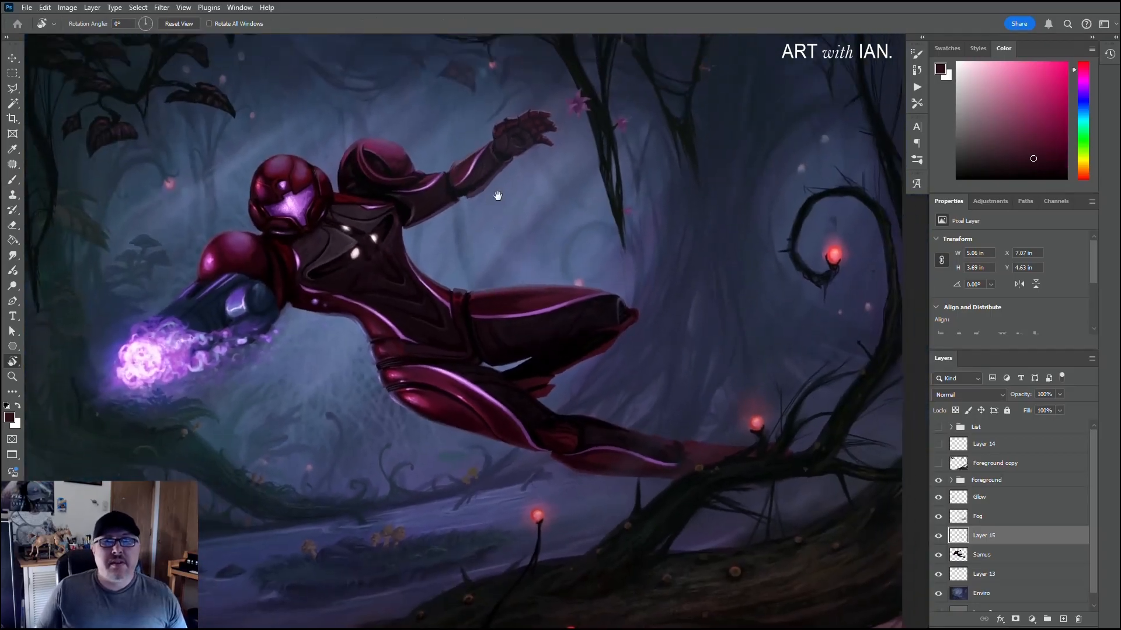
key(b)
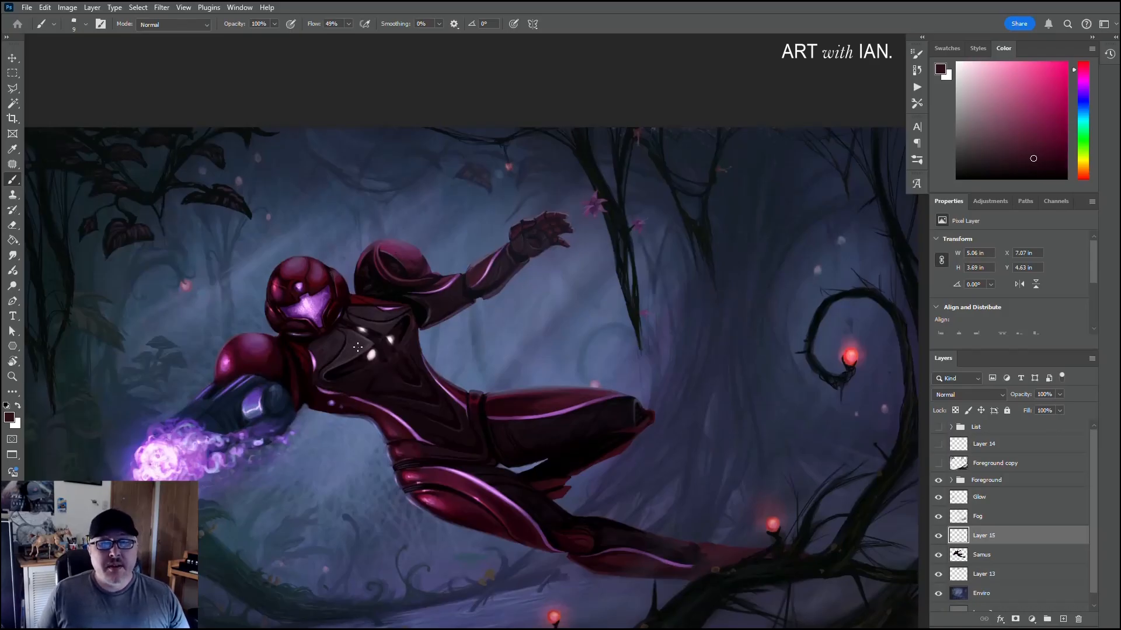
mouse_move(271, 278)
mouse_down()
mouse_move(342, 309)
mouse_move(336, 276)
mouse_move(363, 260)
mouse_move(403, 267)
mouse_up()
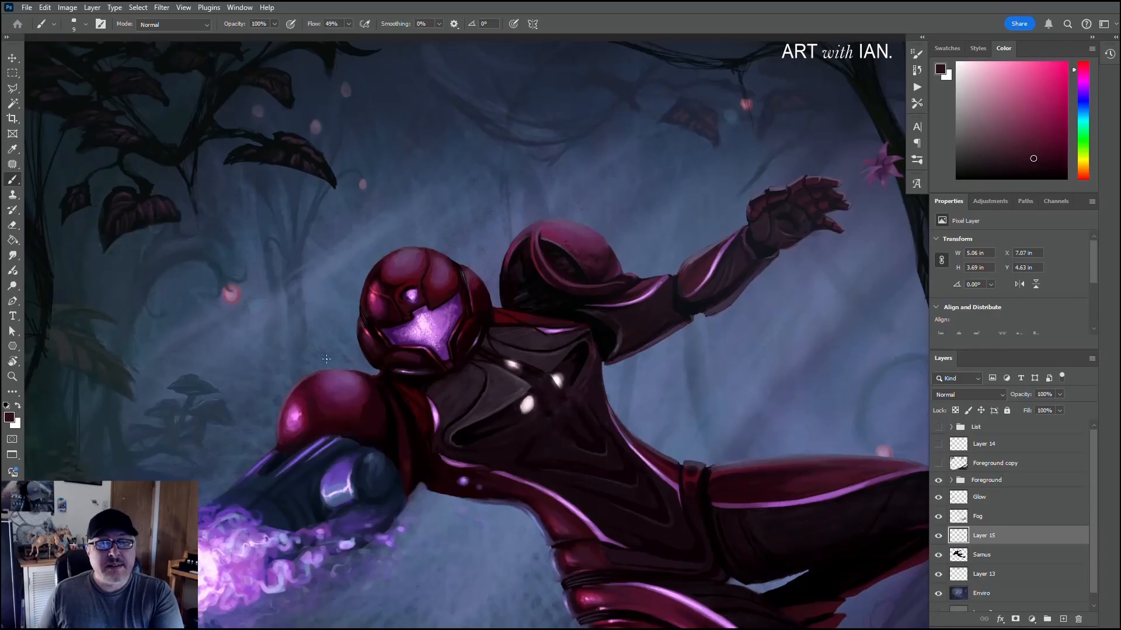
scroll(322, 355, down, 5)
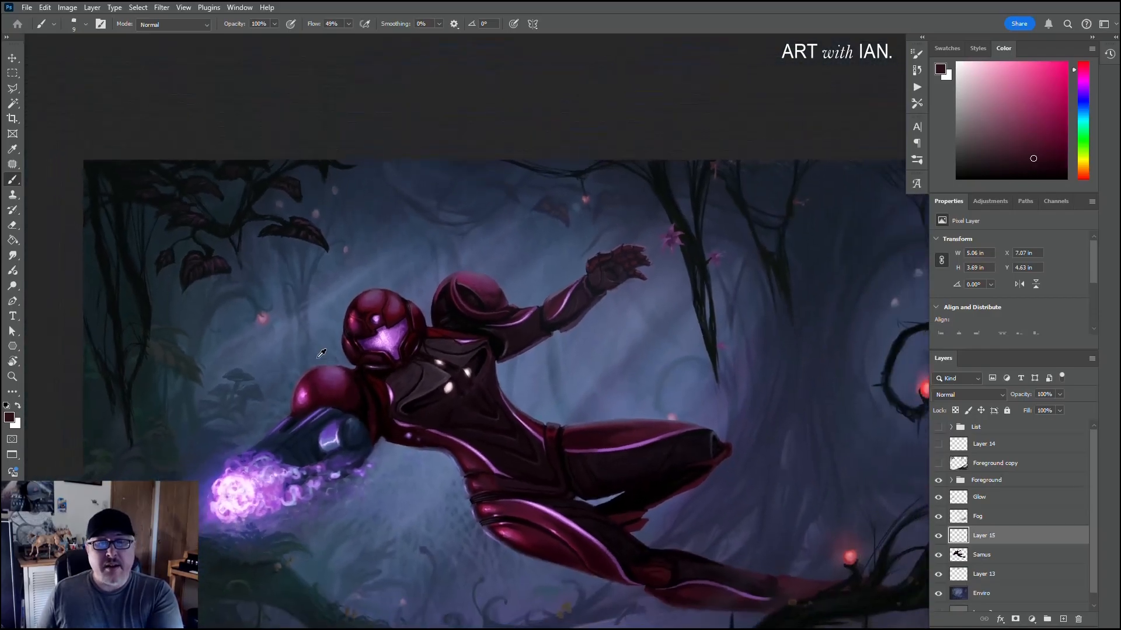
scroll(321, 354, down, 4)
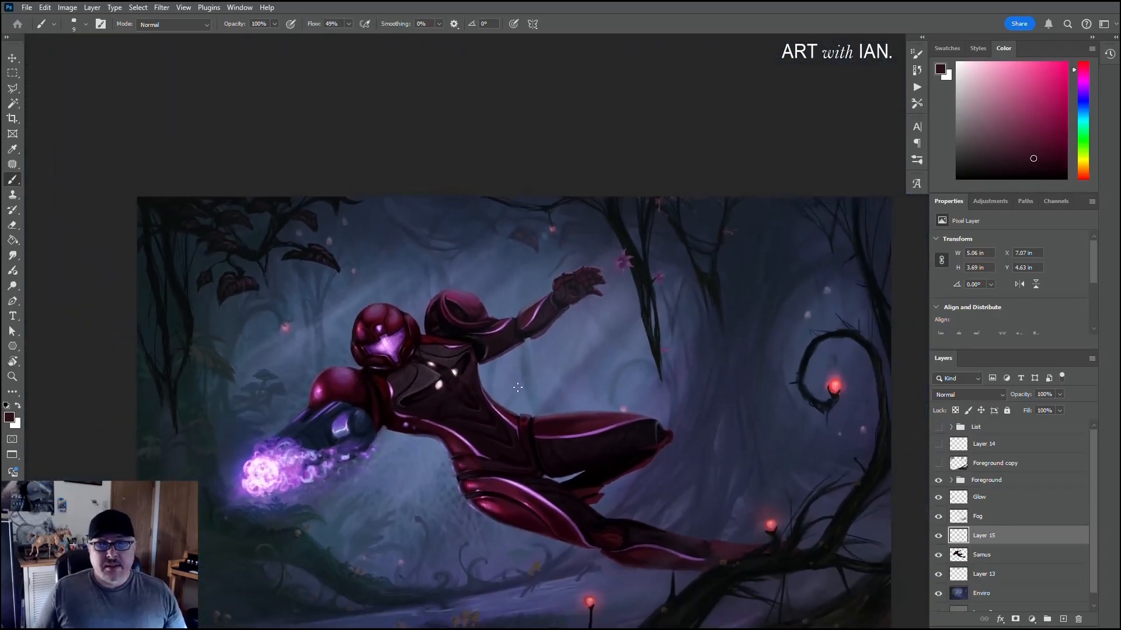
drag(518, 387, 535, 270)
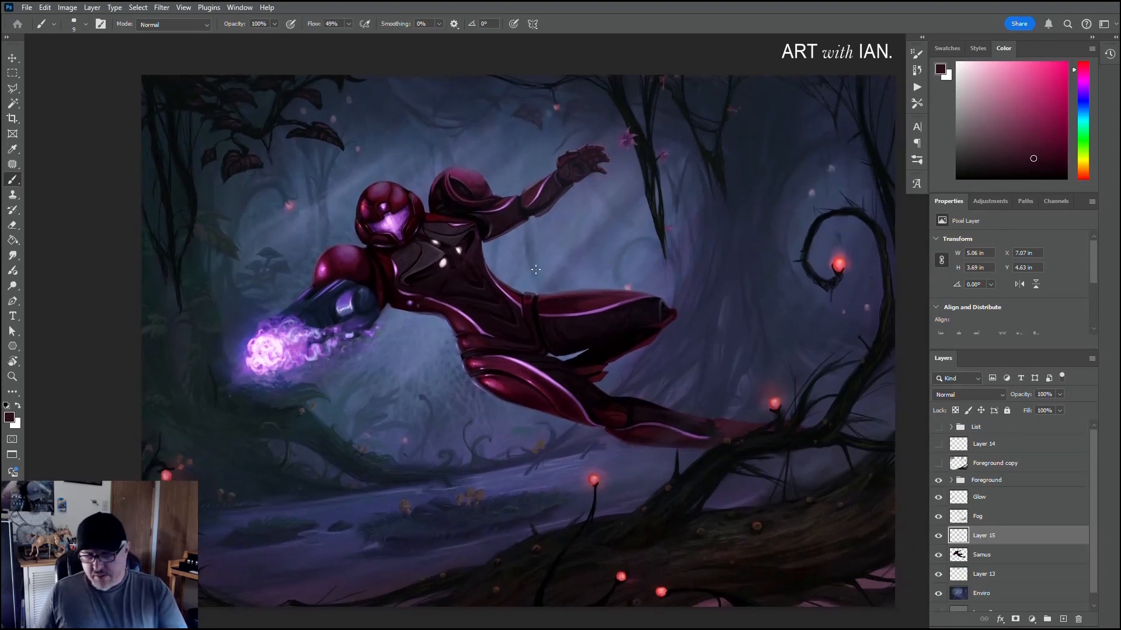
scroll(531, 279, down, 2)
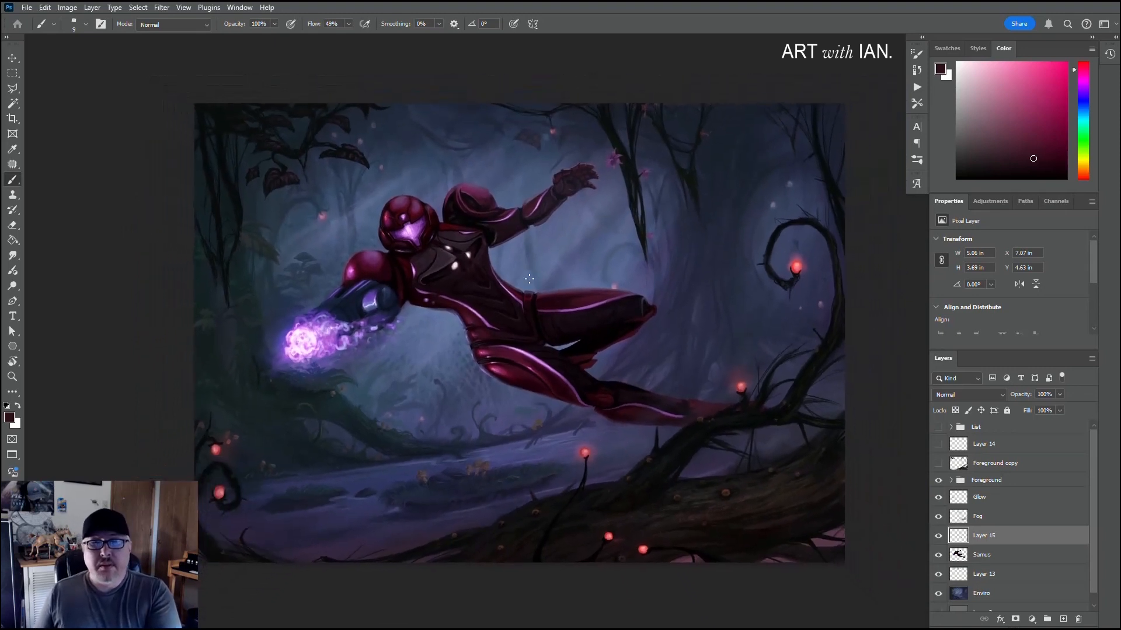
scroll(529, 279, up, 1)
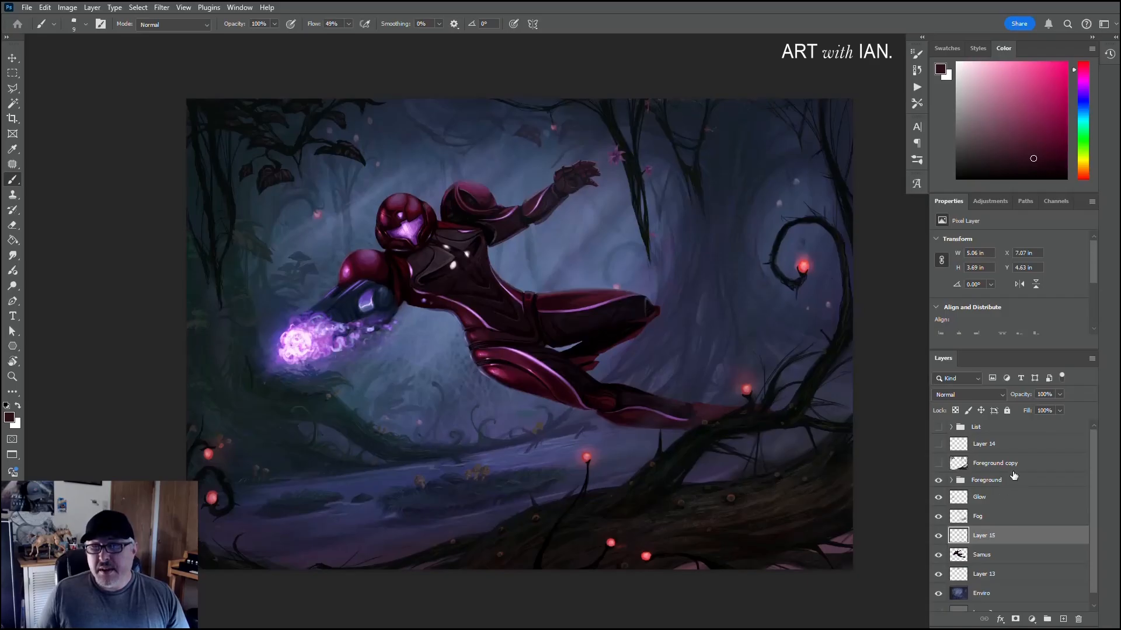
Step: Add a layer above the List group filled with neutral mid grey, plus an empty layer over it
click(1032, 431)
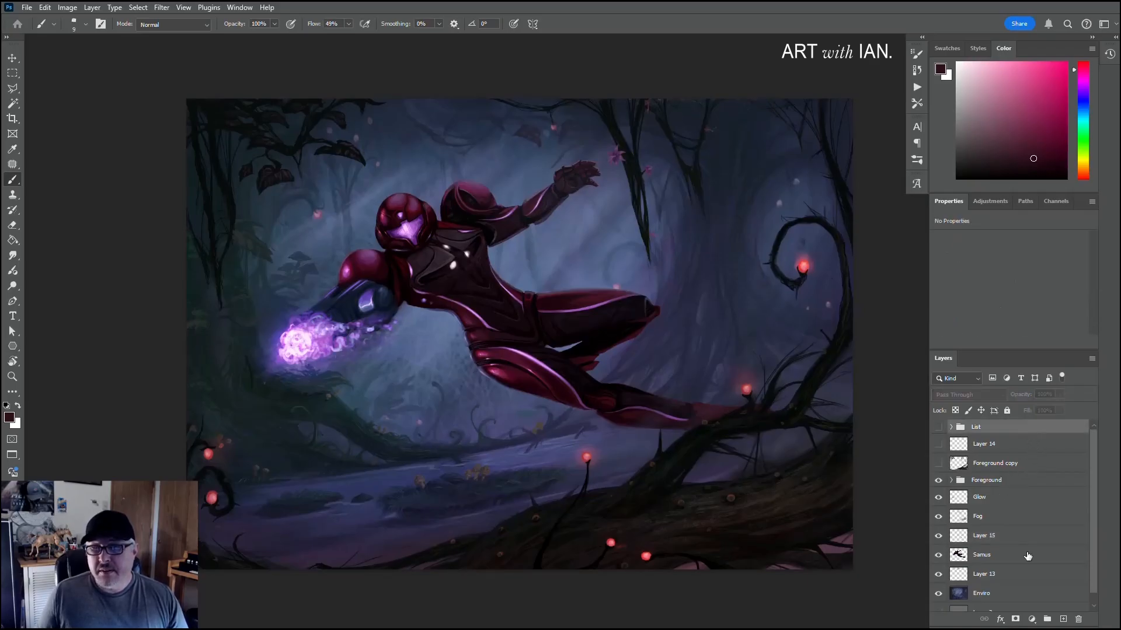
click(1063, 619)
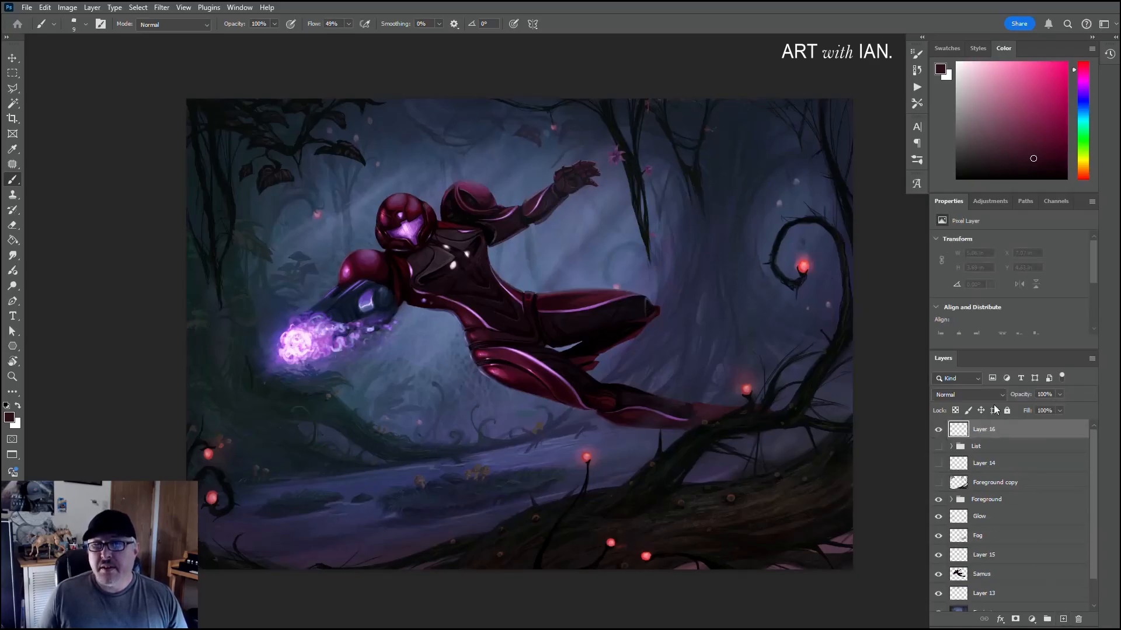
click(995, 121)
drag(930, 121, 923, 121)
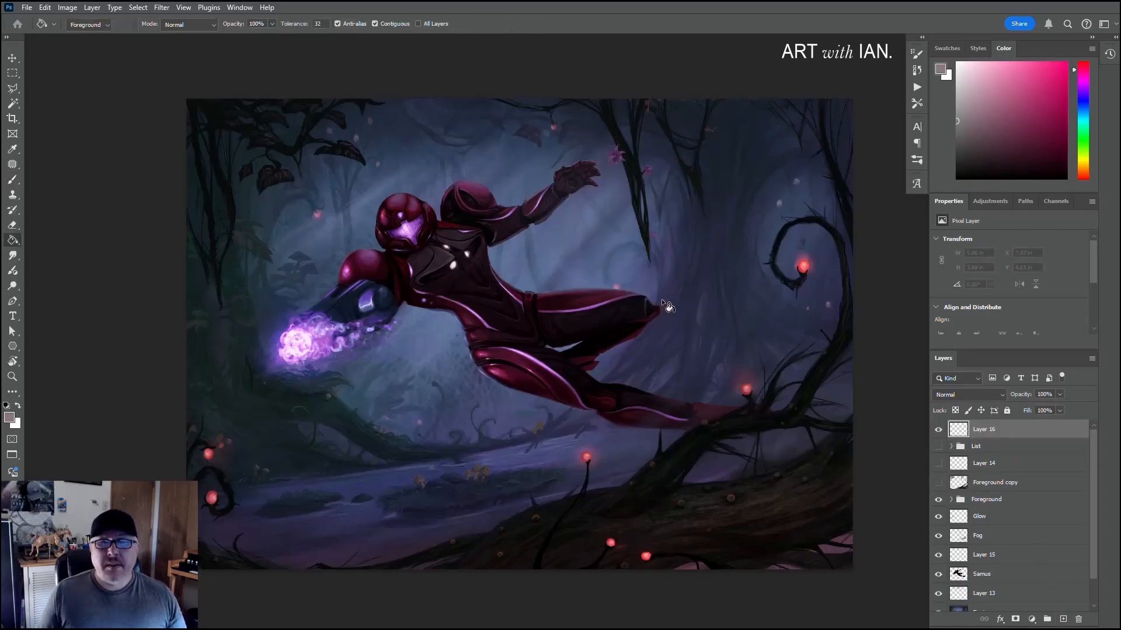
click(661, 298)
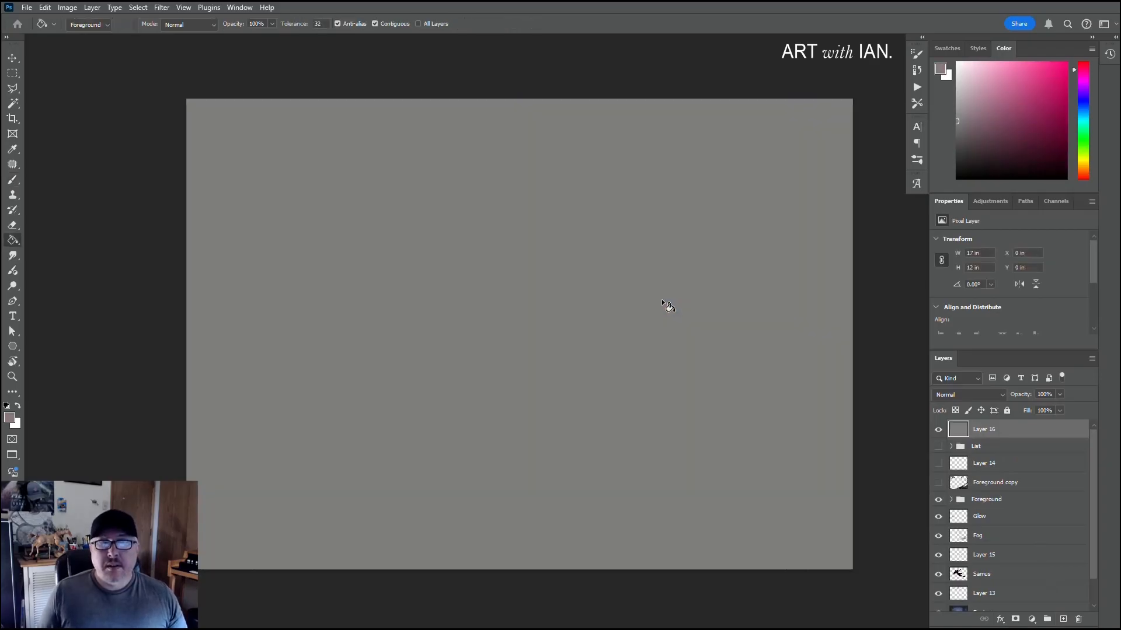
click(1061, 620)
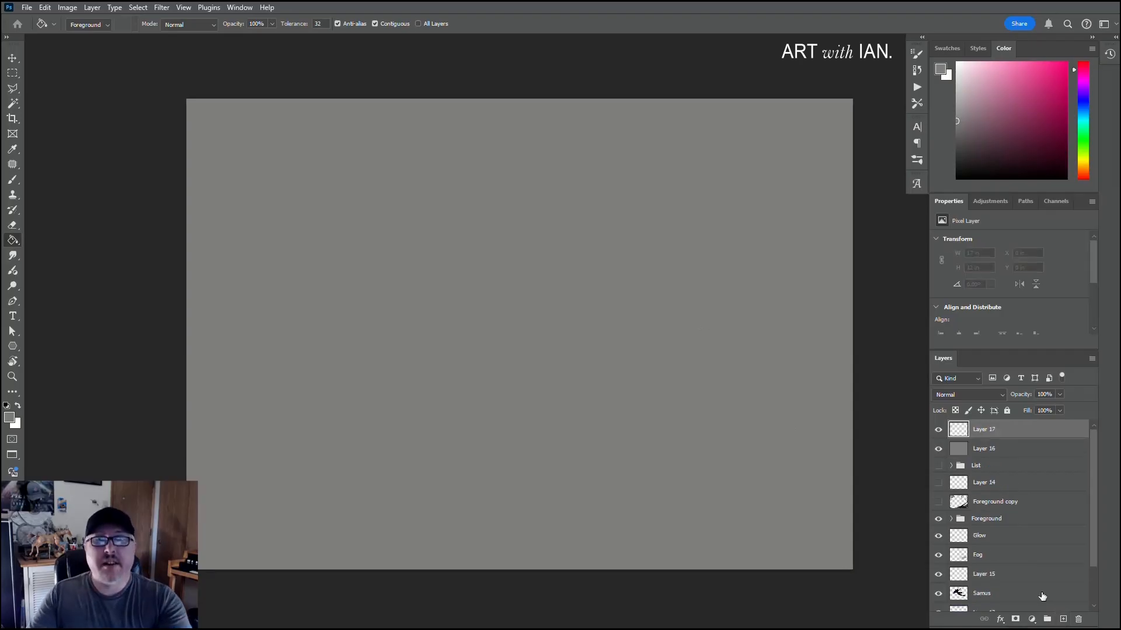
Step: Set up the textured square brush with a muted pink colour at a size of 700 px
alt+scroll(495, 328, up, 2)
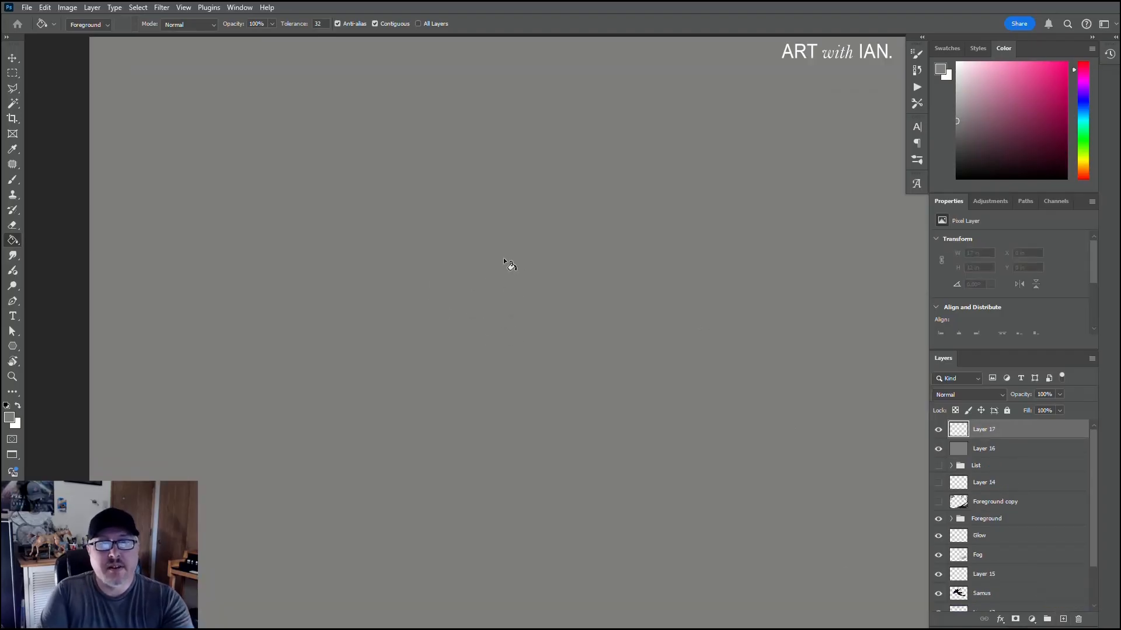
key(b)
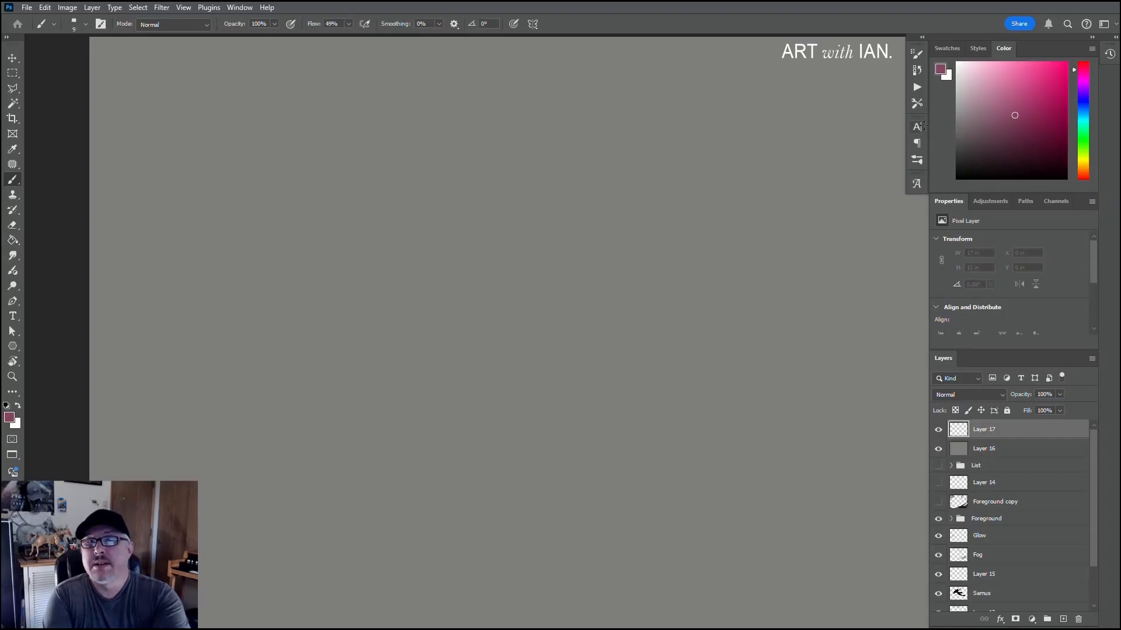
right_click(565, 278)
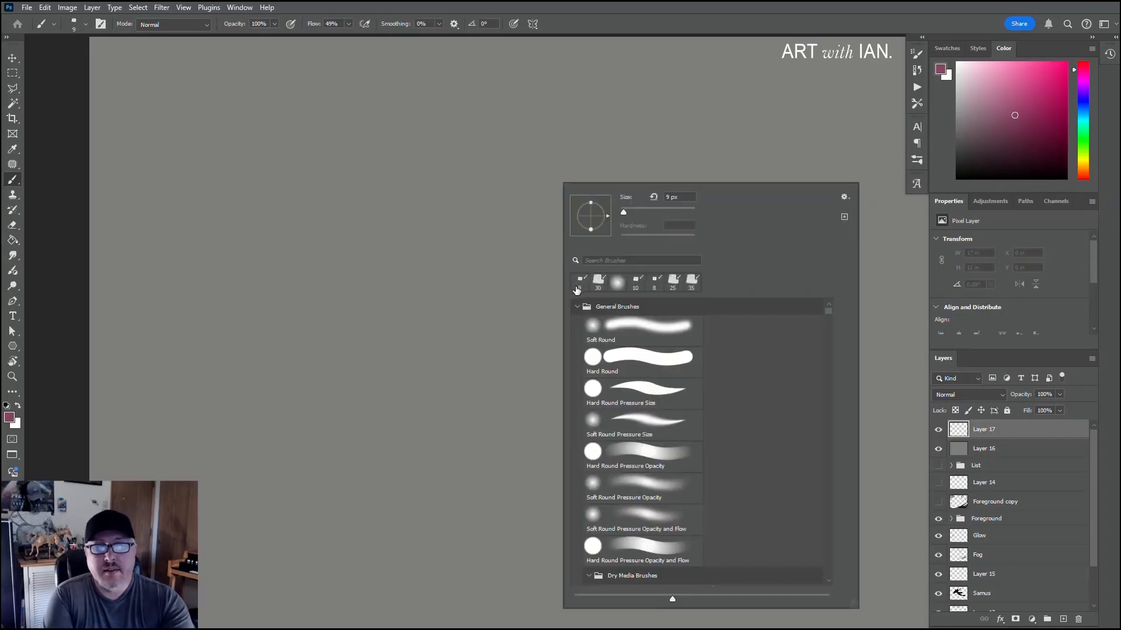
click(477, 259)
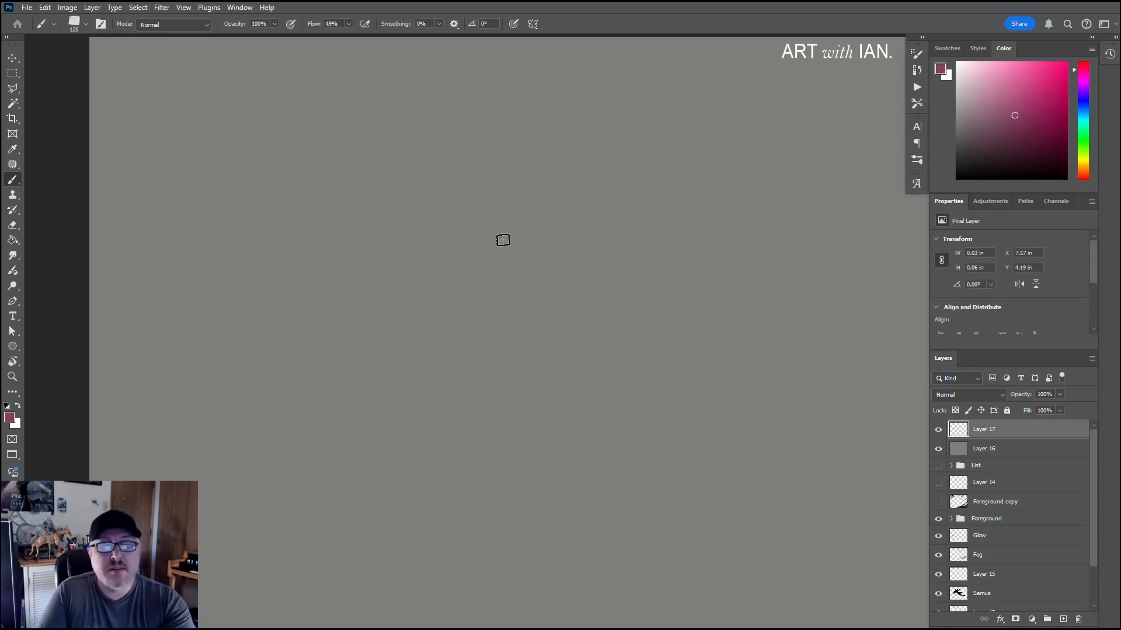
key(bracketright)
key(bracketright)
key(bracketright)
key(bracketright)
key(bracketright)
key(bracketright)
key(bracketright)
key(bracketright)
key(bracketright)
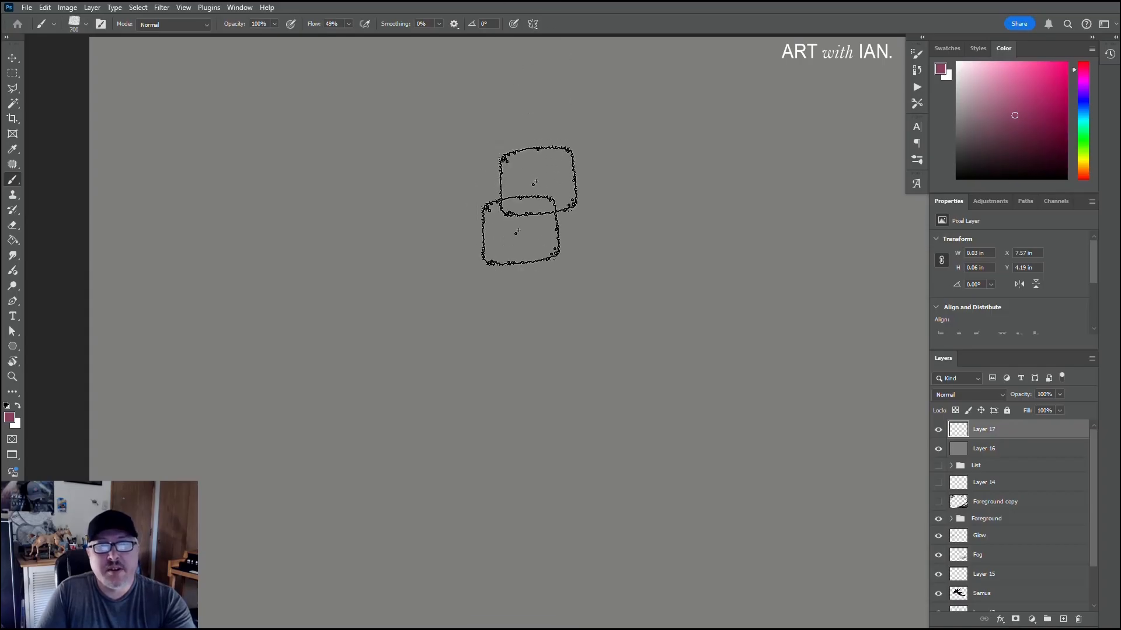
Step: Paint five slanted pink strokes side by side on the empty layer, varying the pressure from faint to nearly solid
drag(528, 204, 479, 361)
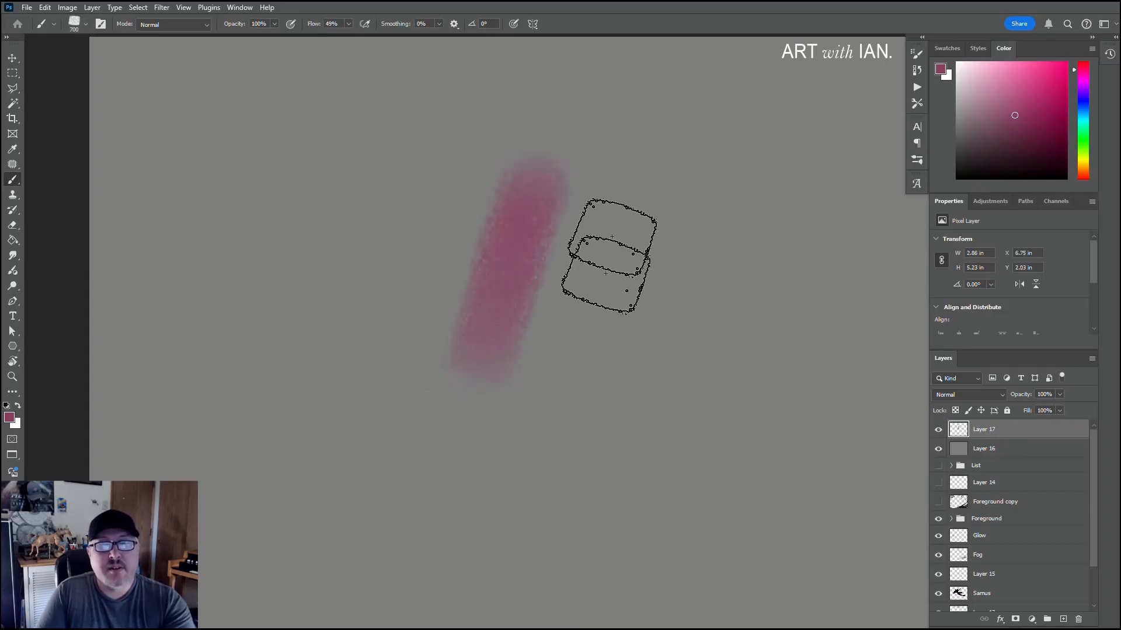
drag(620, 196, 578, 315)
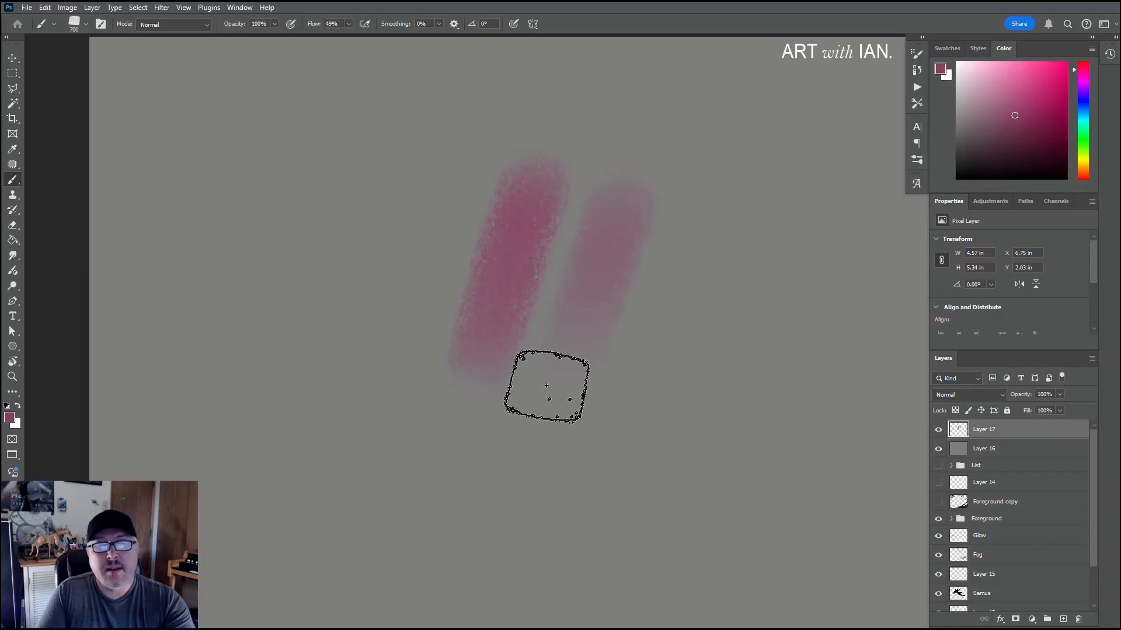
drag(720, 221, 677, 306)
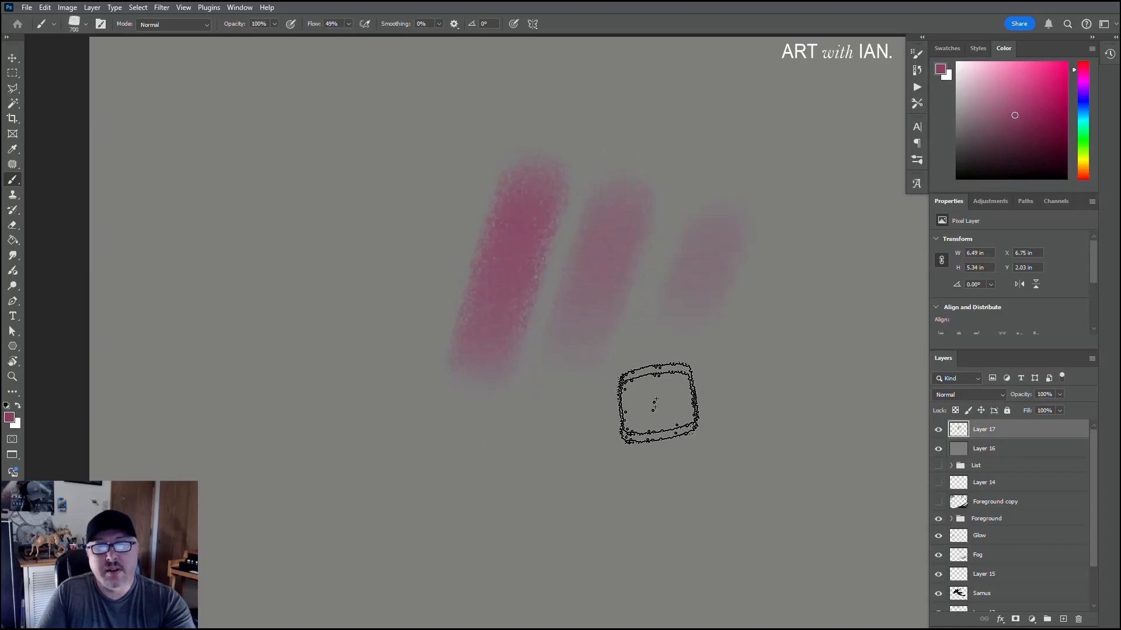
drag(768, 238, 734, 350)
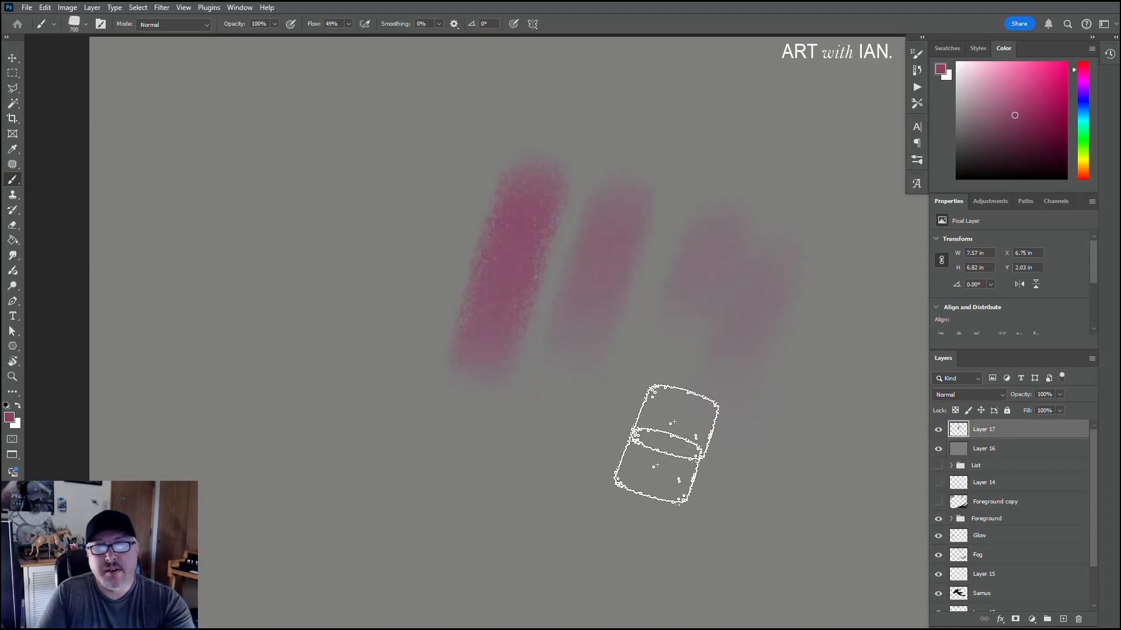
drag(460, 163, 378, 383)
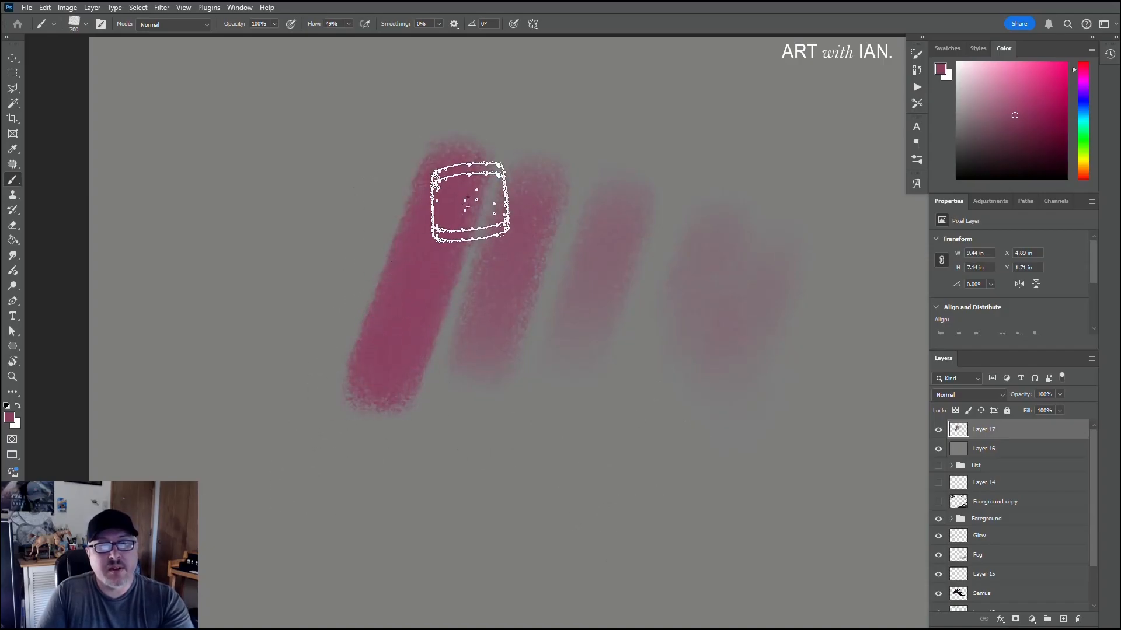
Step: Reduce the textured brush's size to 250 px
key(bracketleft)
key(bracketleft)
key(bracketleft)
key(bracketleft)
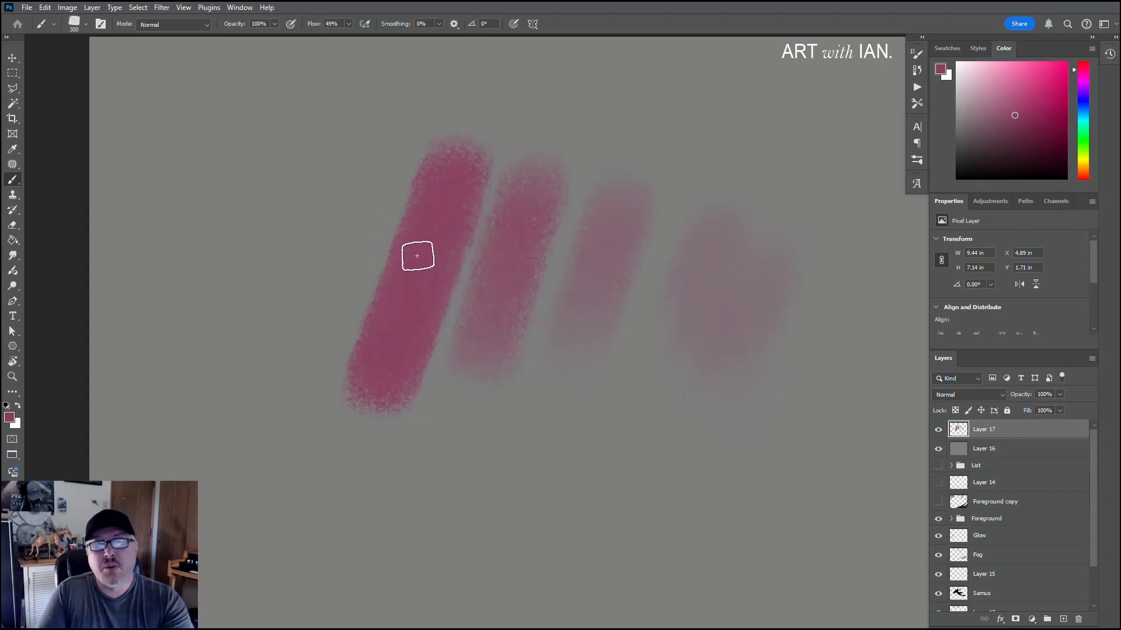
key(bracketleft)
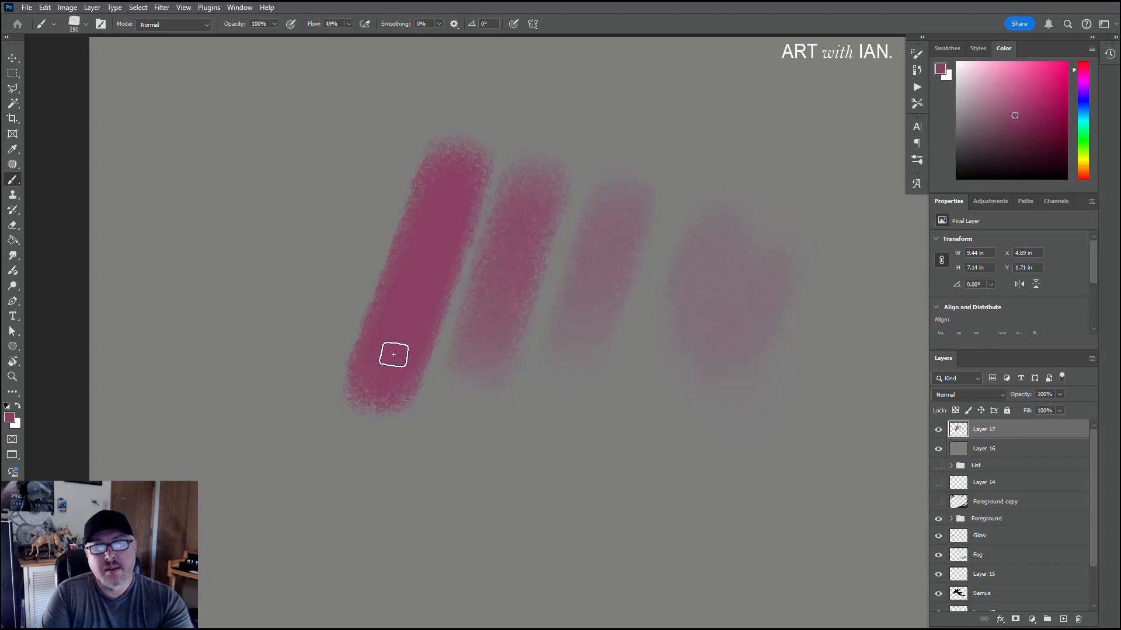
mouse_move(485, 392)
mouse_down()
mouse_move(400, 341)
mouse_move(420, 369)
mouse_up()
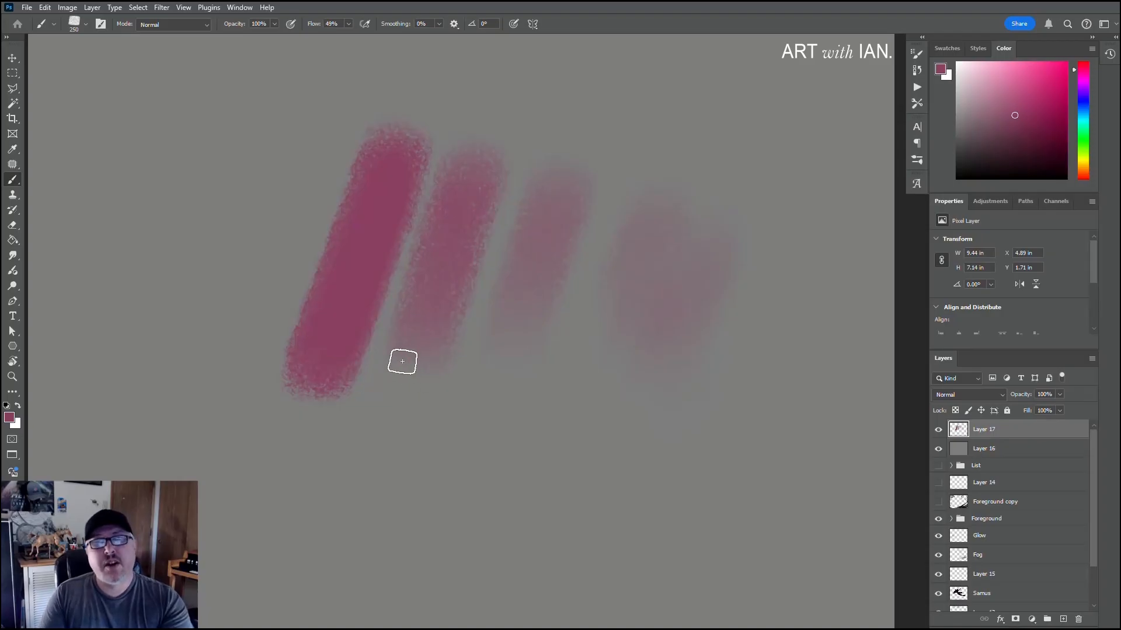
Step: Switch to the Hard Round Pressure Size brush at 250 px and paint a long tapering curve beside the textured strokes plus small test marks
right_click(464, 401)
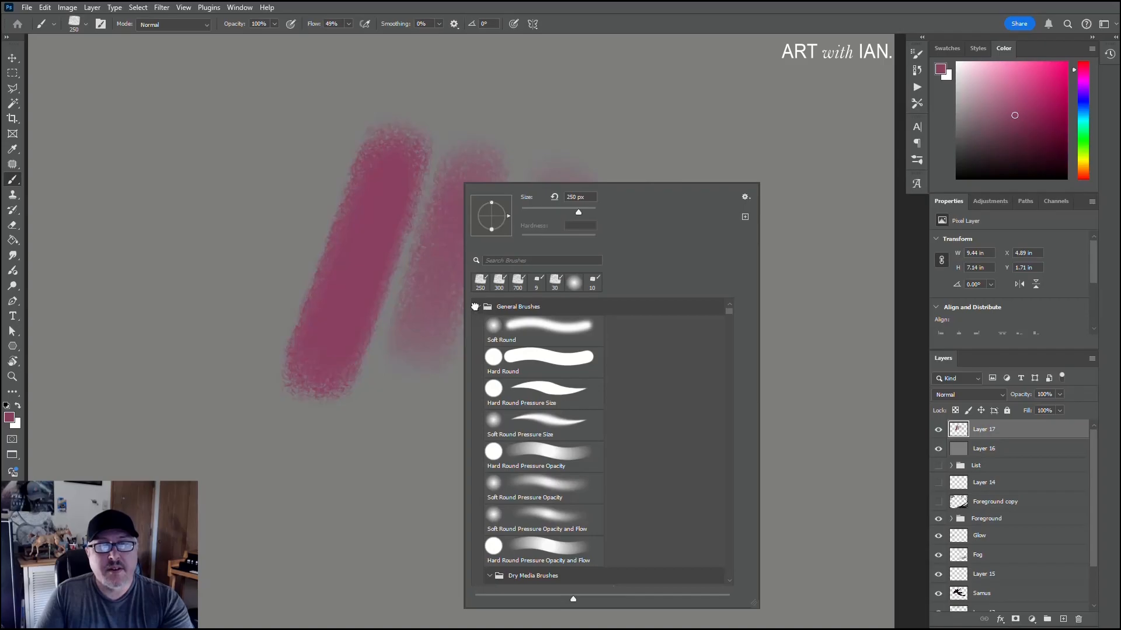
click(477, 307)
click(478, 308)
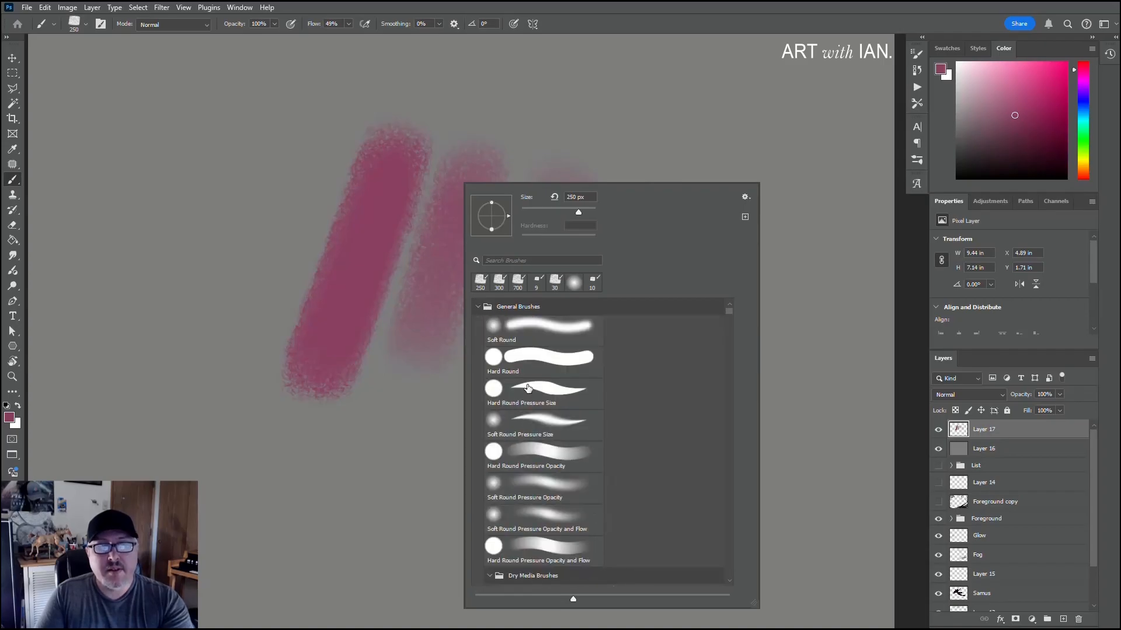
click(527, 388)
click(379, 376)
mouse_move(765, 223)
mouse_down()
mouse_move(747, 297)
mouse_move(669, 402)
mouse_up()
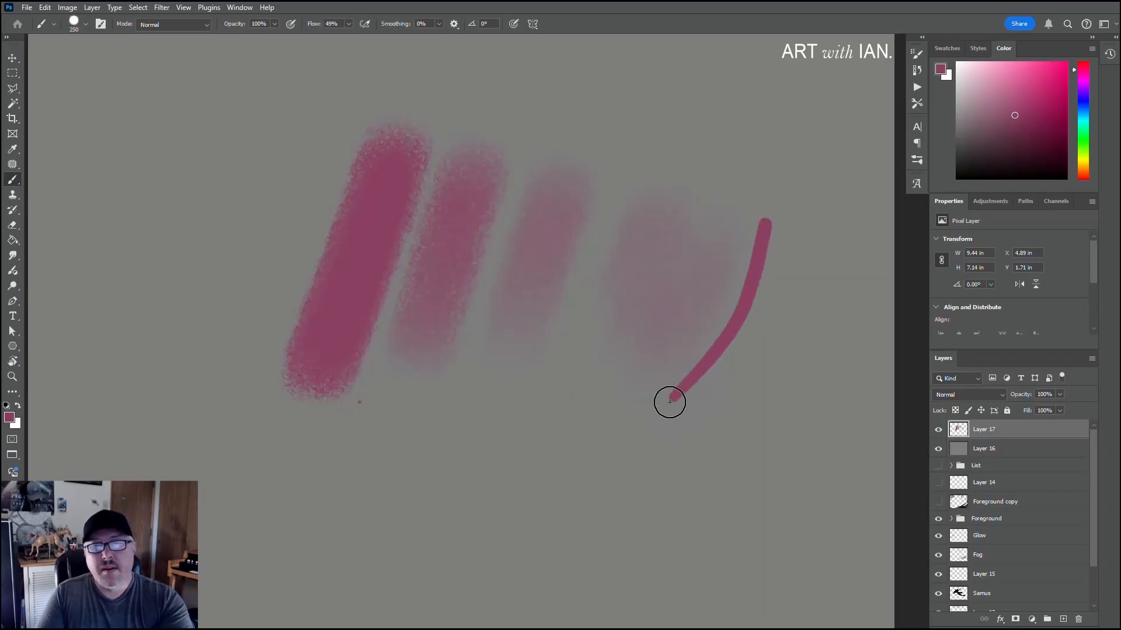
drag(572, 401, 534, 423)
click(498, 507)
Step: Paint a series of short tapering slanted strokes below the textured ones and a second, thicker long curve across the faintest stroke
right_click(513, 384)
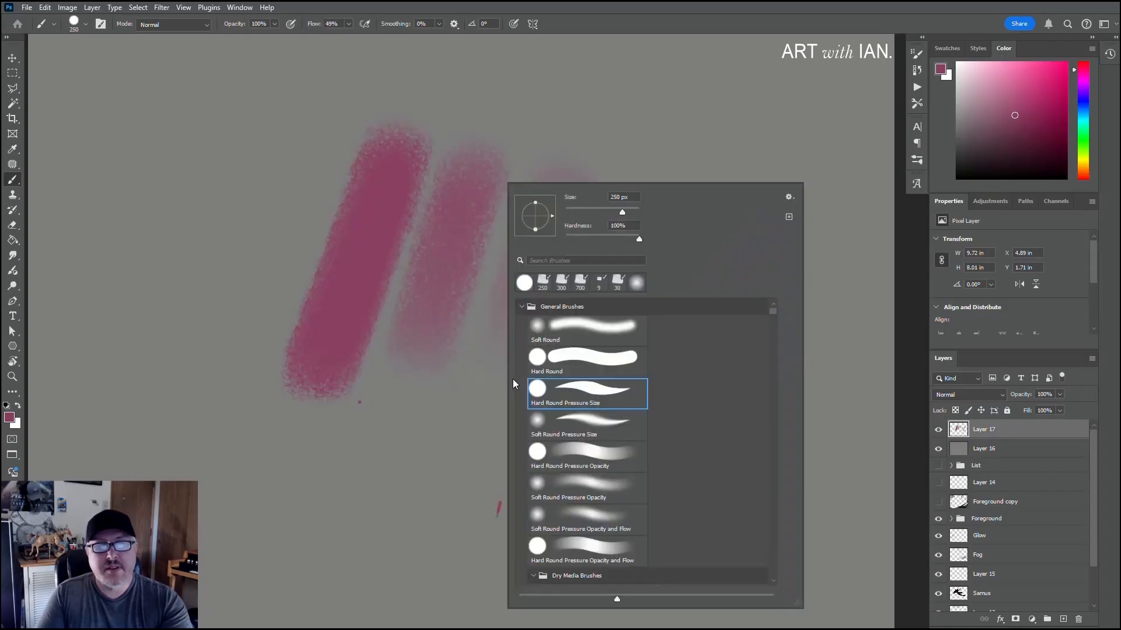
click(442, 422)
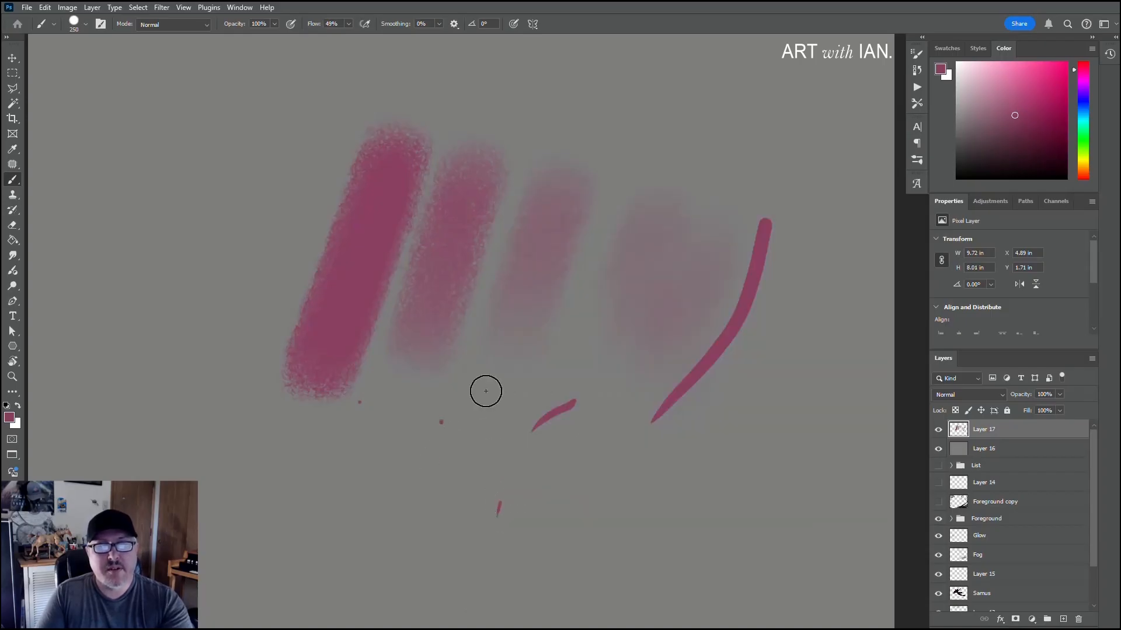
drag(485, 391, 435, 501)
drag(491, 443, 465, 489)
mouse_move(419, 410)
mouse_down()
mouse_move(397, 467)
mouse_move(386, 459)
mouse_up()
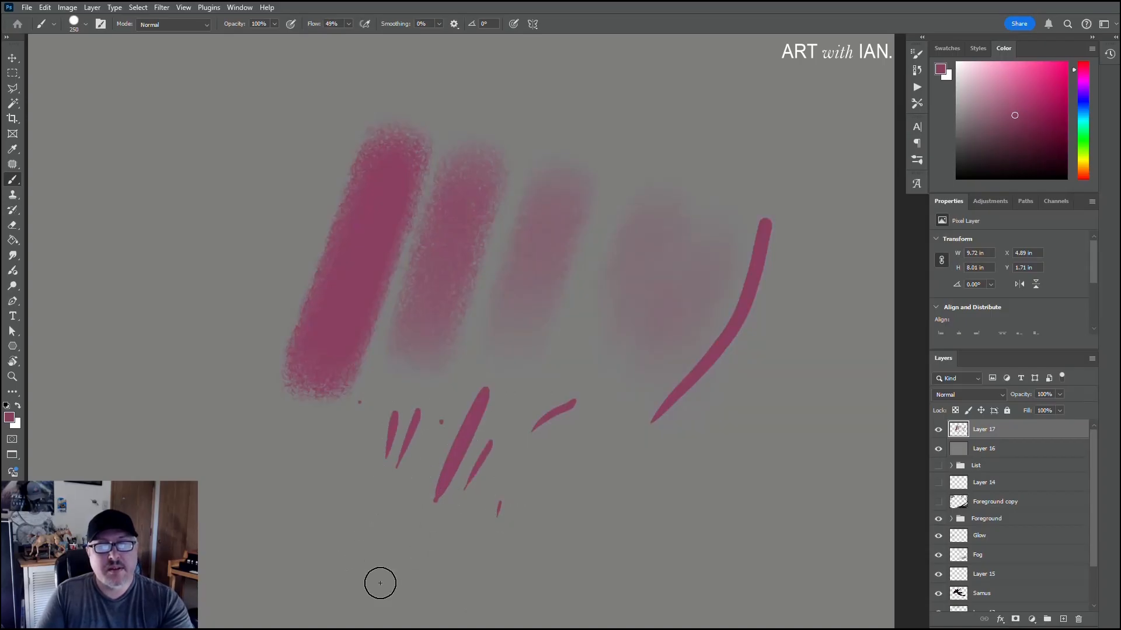
drag(596, 433, 569, 486)
drag(620, 447, 584, 509)
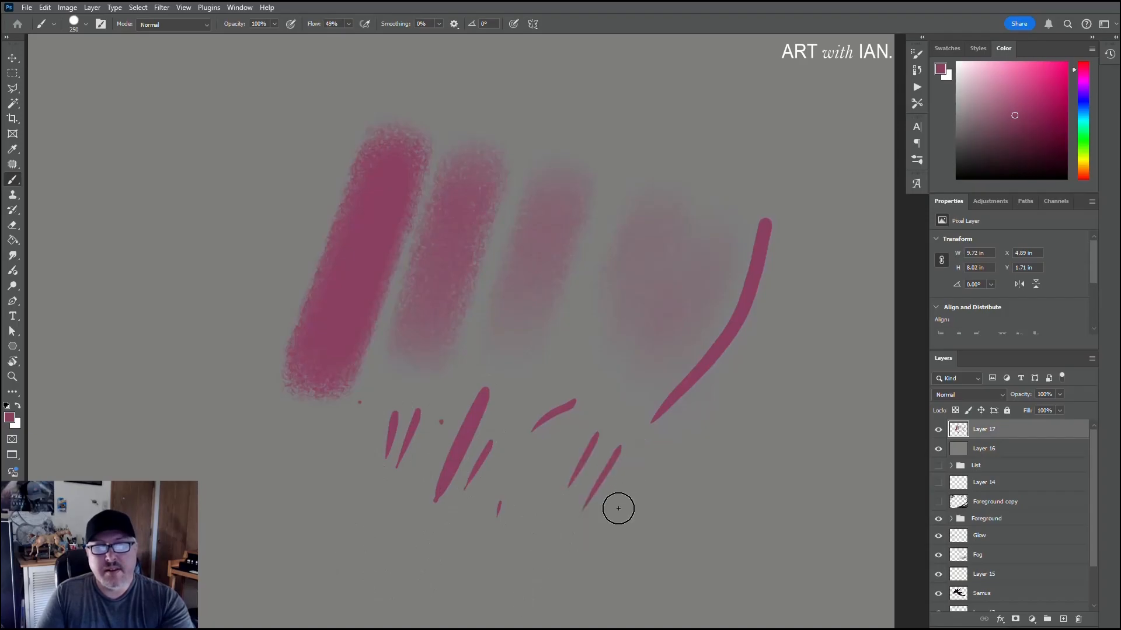
drag(650, 453, 619, 504)
mouse_move(681, 457)
mouse_down()
mouse_move(655, 493)
mouse_move(665, 510)
mouse_move(654, 550)
mouse_up()
mouse_move(713, 182)
mouse_down()
mouse_move(703, 253)
mouse_move(617, 389)
mouse_up()
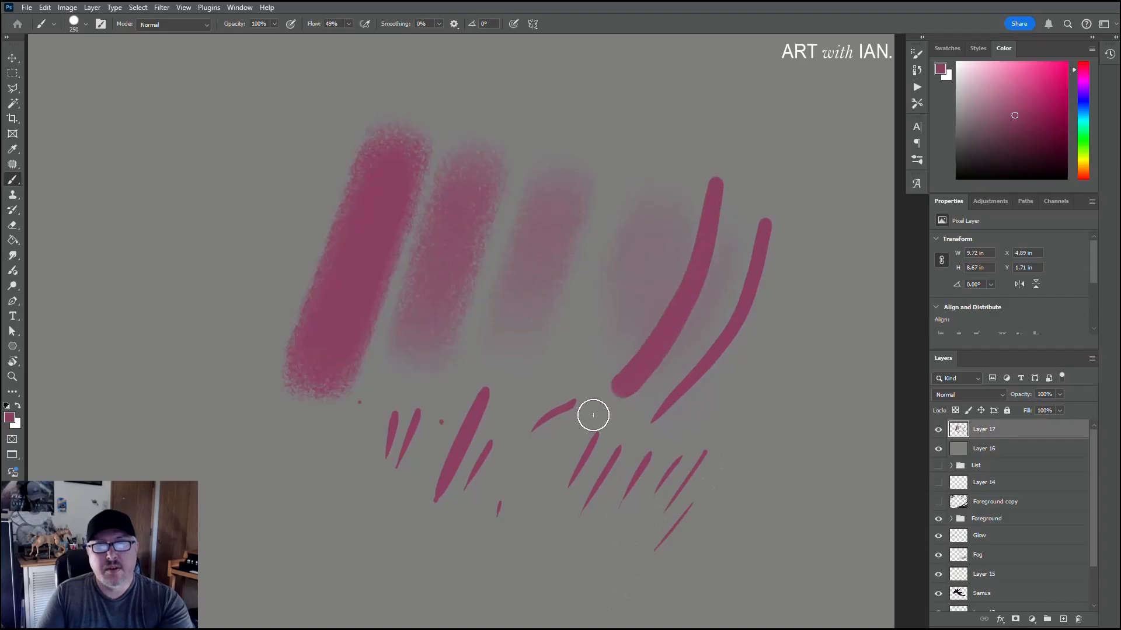
drag(735, 368, 689, 453)
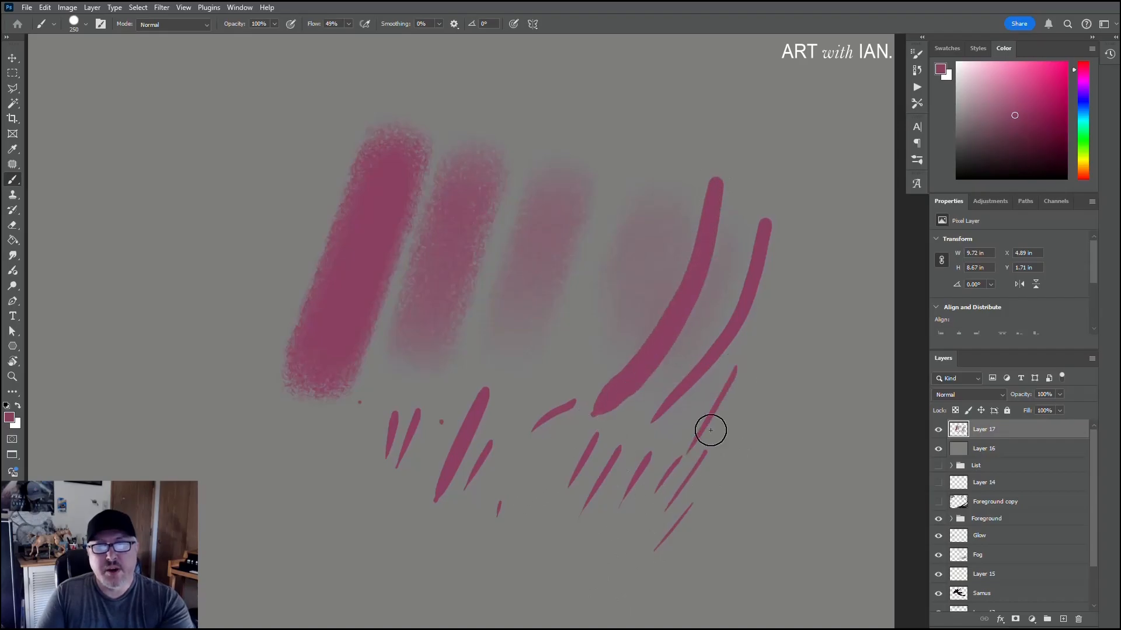
Step: Switch to the Hard Round brush and paint a short vertical stroke beside the most solid textured stroke
right_click(538, 320)
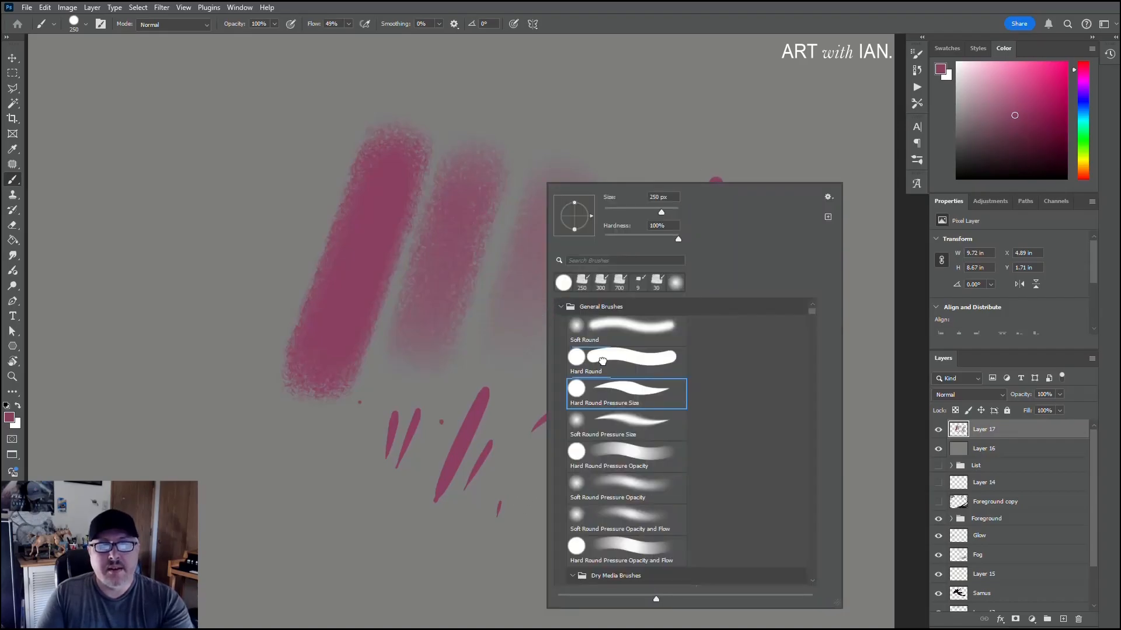
click(603, 361)
drag(285, 112, 283, 201)
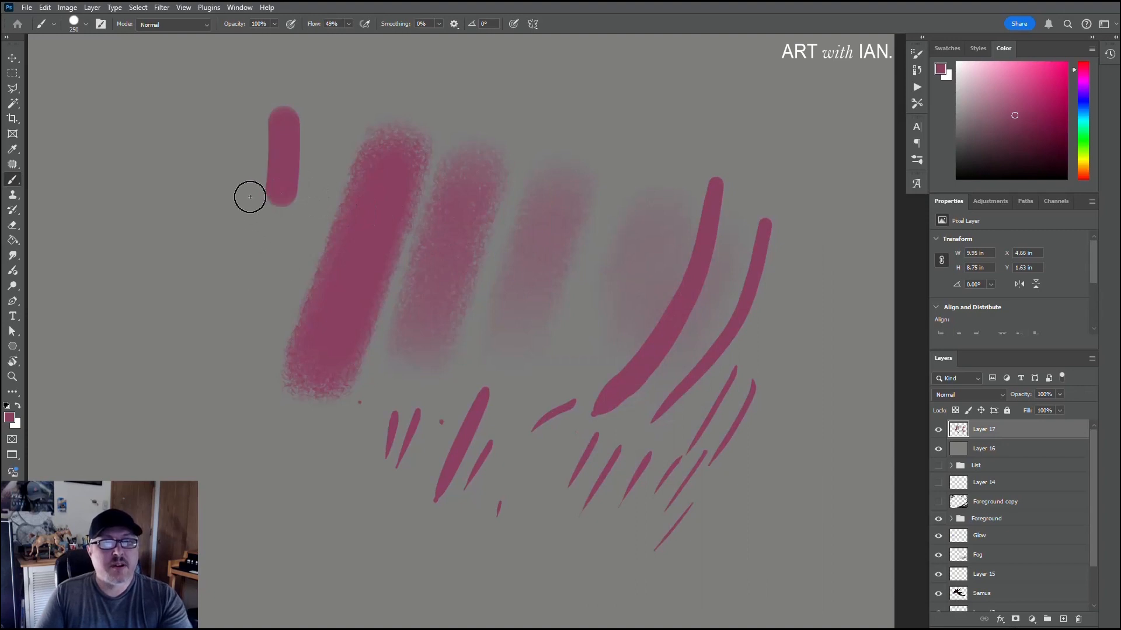
Step: Reduce the Hard Round brush to 150 px and paint a triangle outline from three straight strokes beside the short vertical one
key(bracketleft)
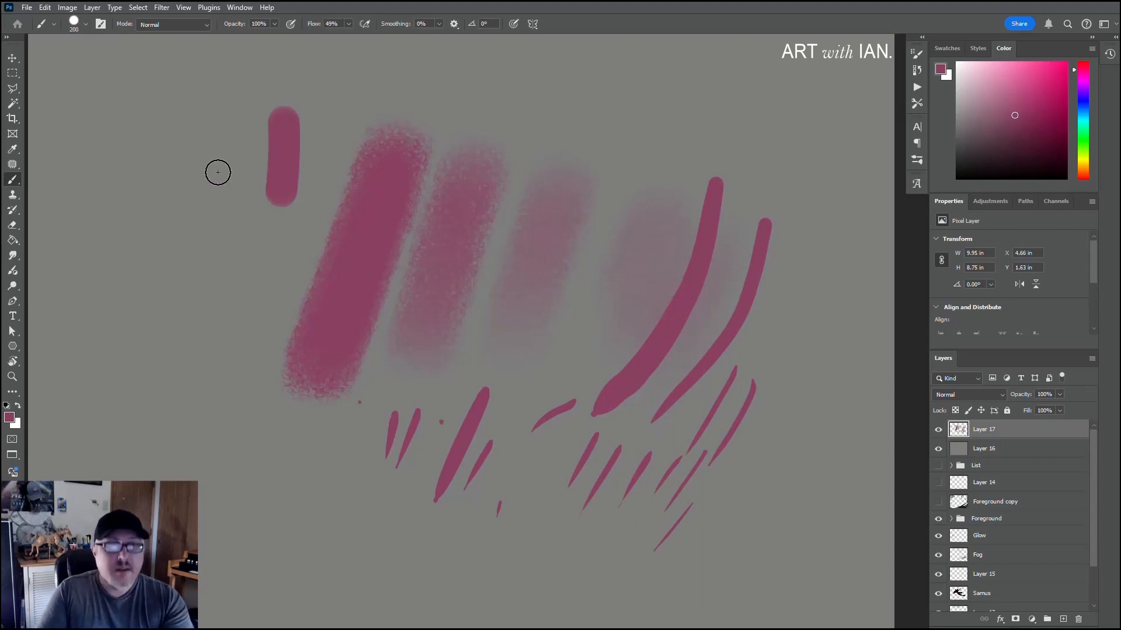
drag(218, 130, 218, 423)
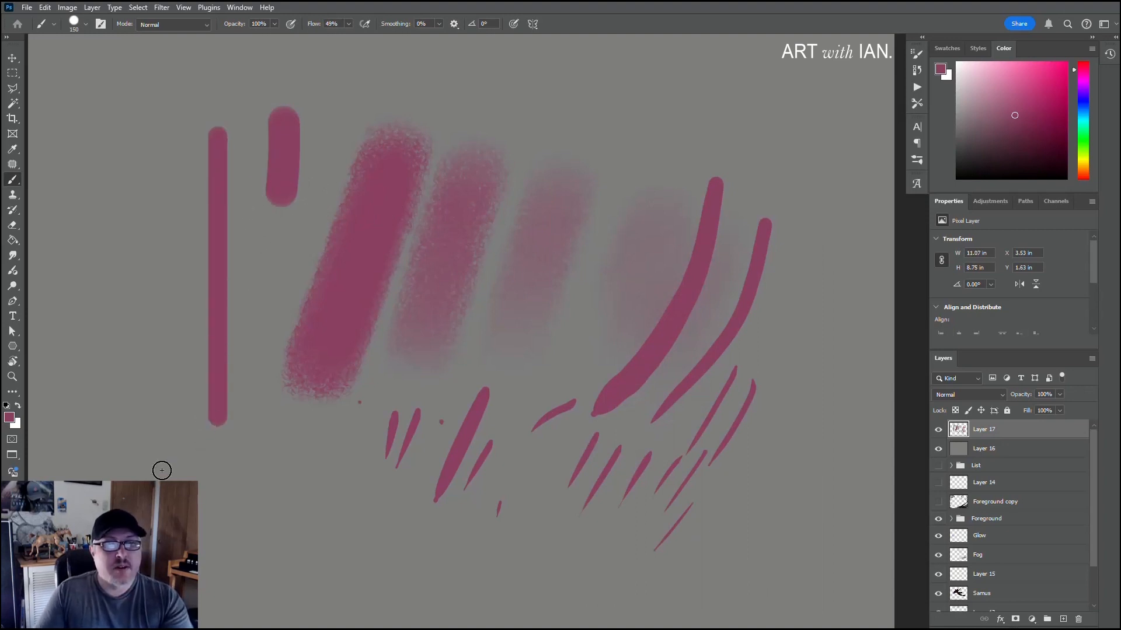
drag(217, 137, 100, 134)
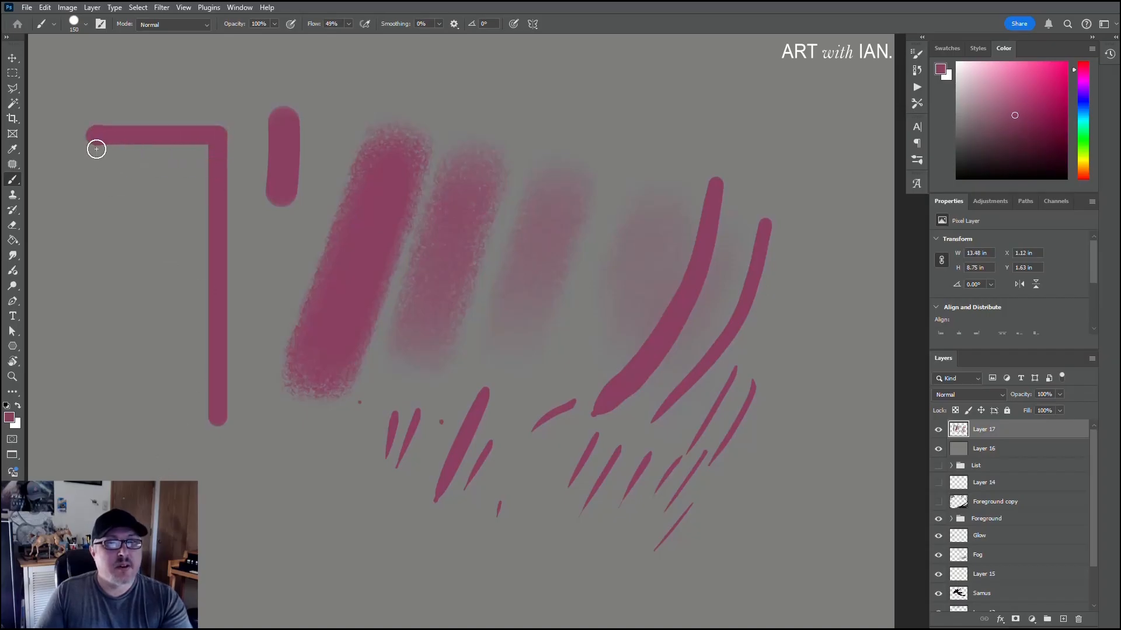
shift+click(217, 420)
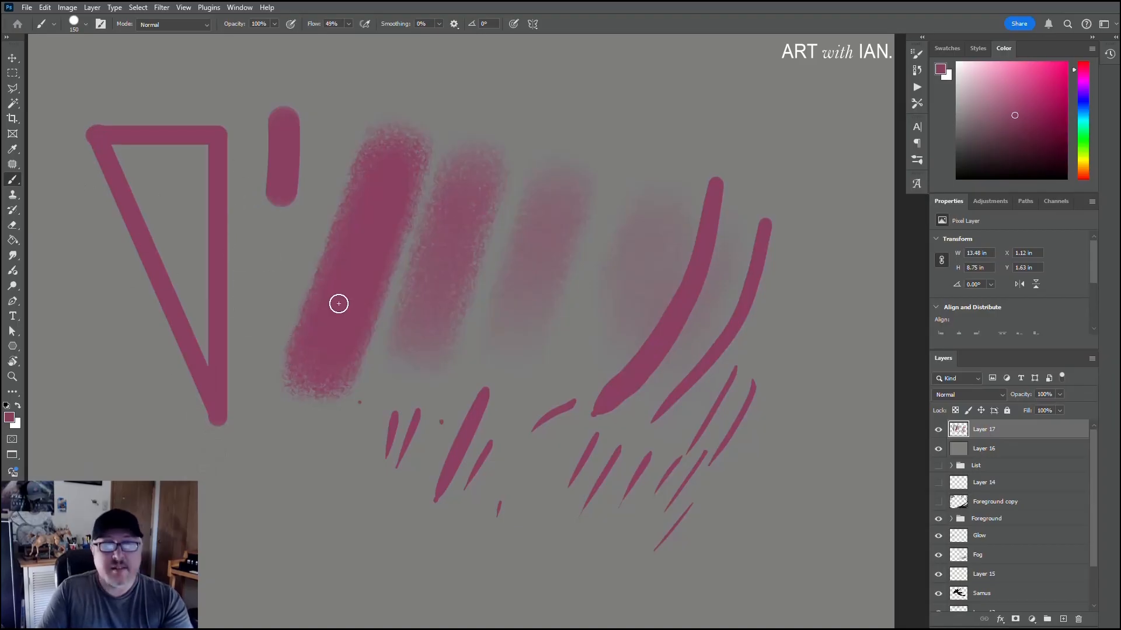
Step: Choose MA Brush No. 1 - 2 from the Oil and Acrylic Brushes by MA set and enlarge it to 500 px
right_click(479, 276)
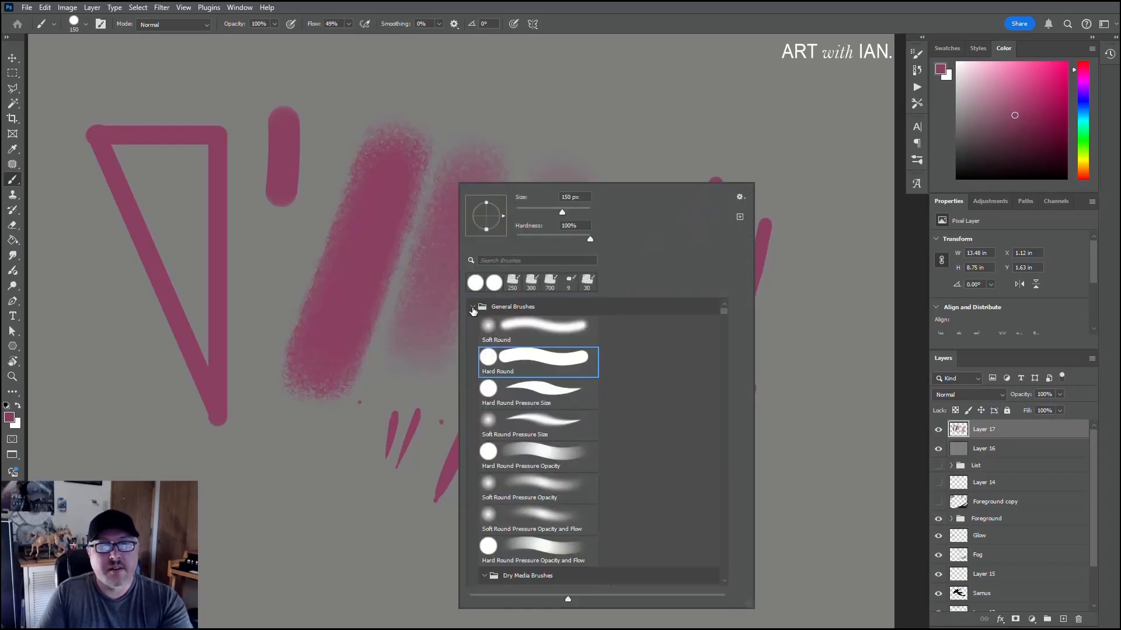
click(472, 308)
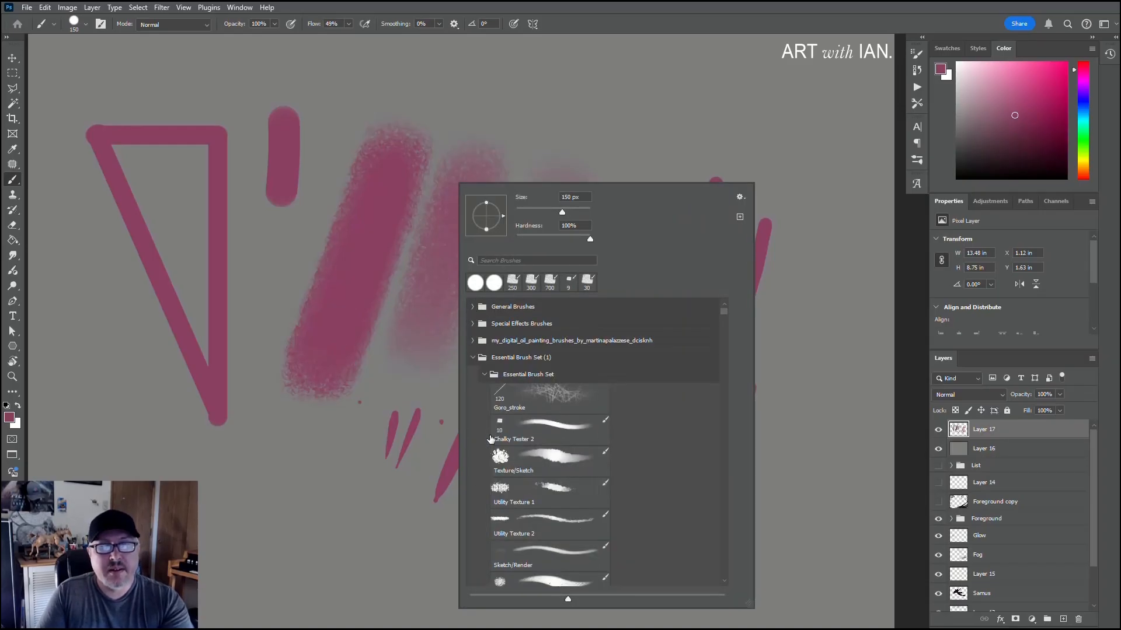
click(473, 358)
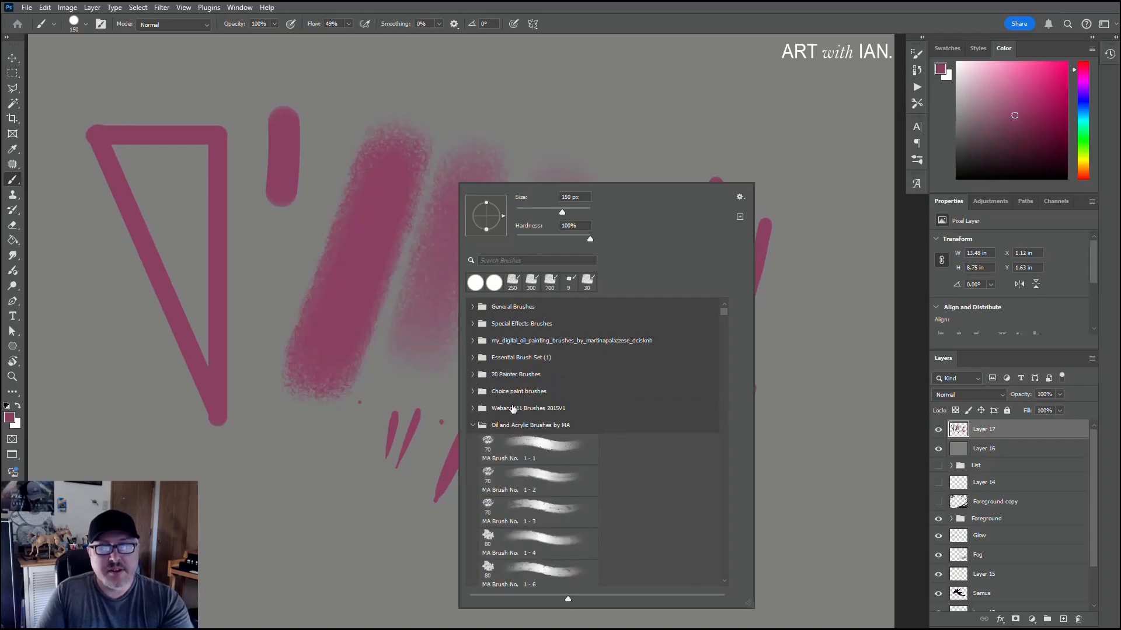
click(521, 471)
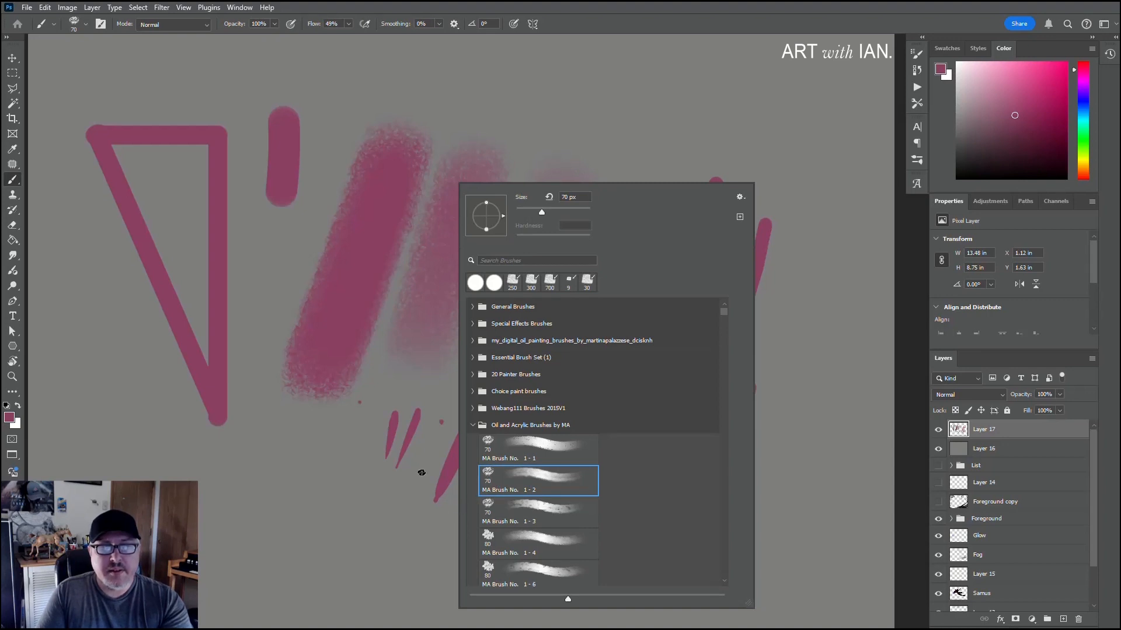
click(379, 477)
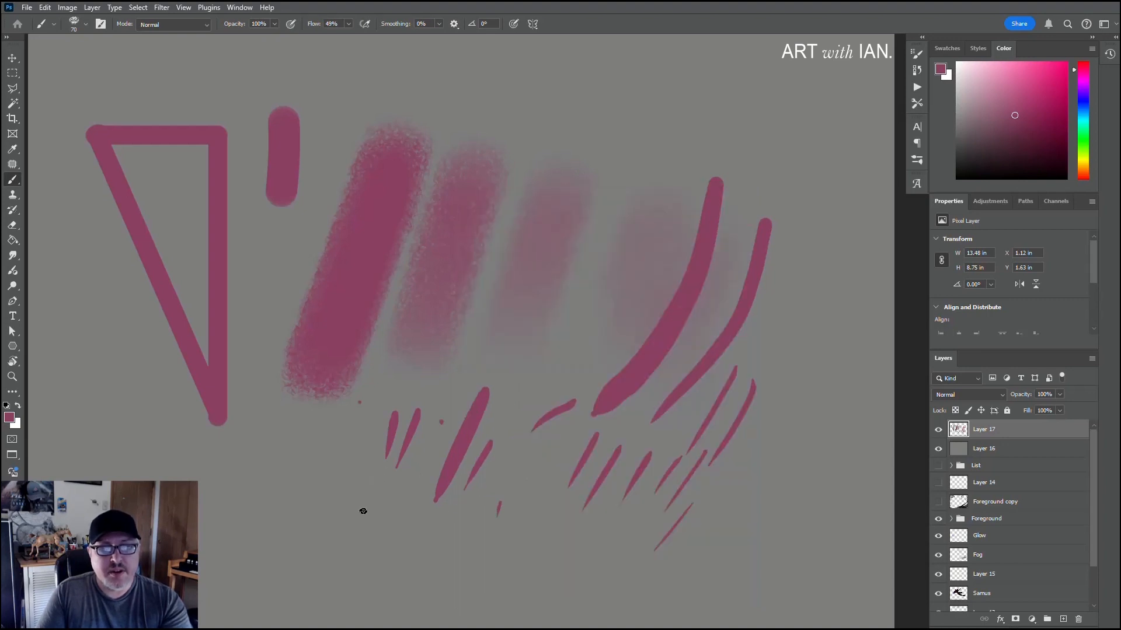
key(])
key(])
key(])
key(])
key(])
key(])
key(])
key(])
key(])
key(])
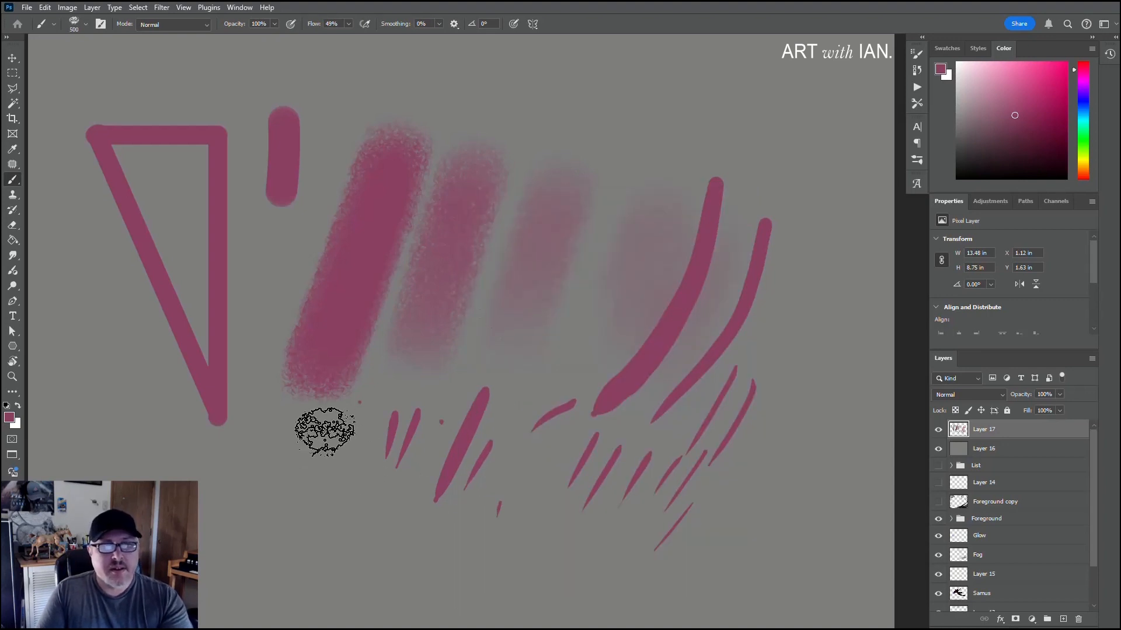
Step: Paint three soft, roughly vertical strokes side by side below the triangle and the most solid textured stroke
mouse_move(326, 437)
mouse_down()
mouse_move(329, 533)
mouse_move(353, 465)
mouse_up()
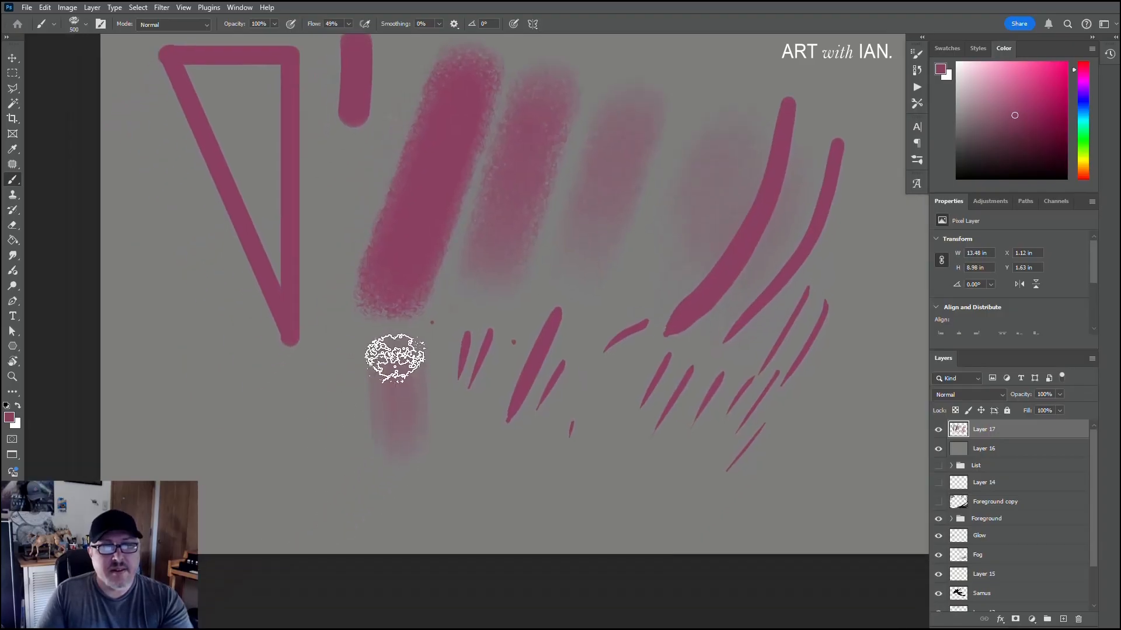
drag(328, 368, 325, 492)
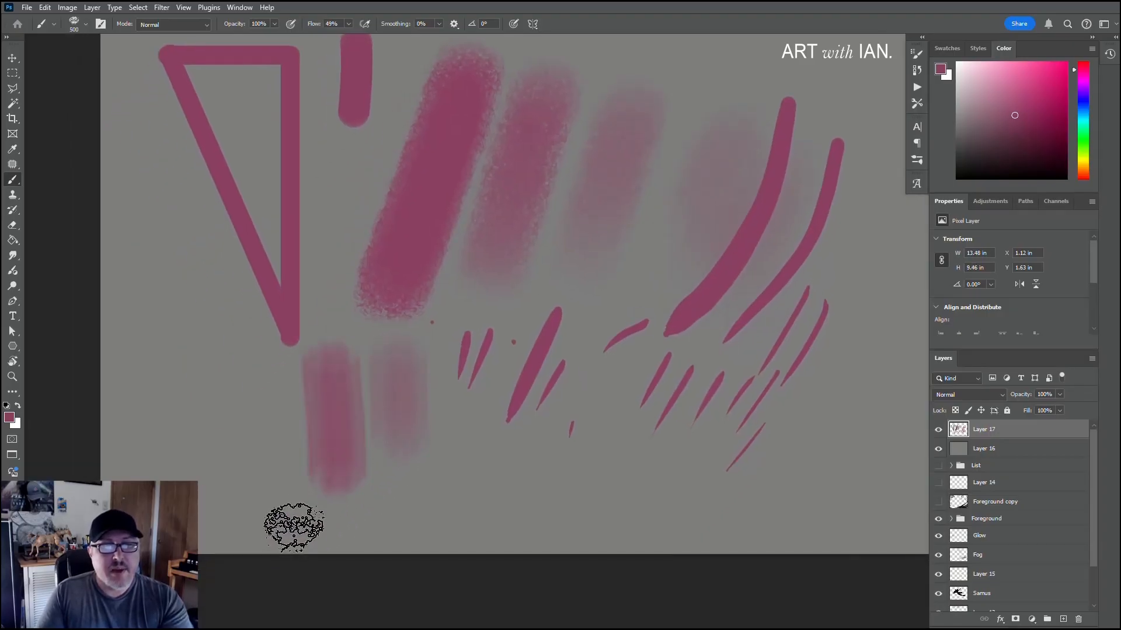
drag(263, 395, 277, 466)
Step: Reduce the oil brush size and darken the middle of the three soft strokes with another pass
key([)
key([)
key([)
key([)
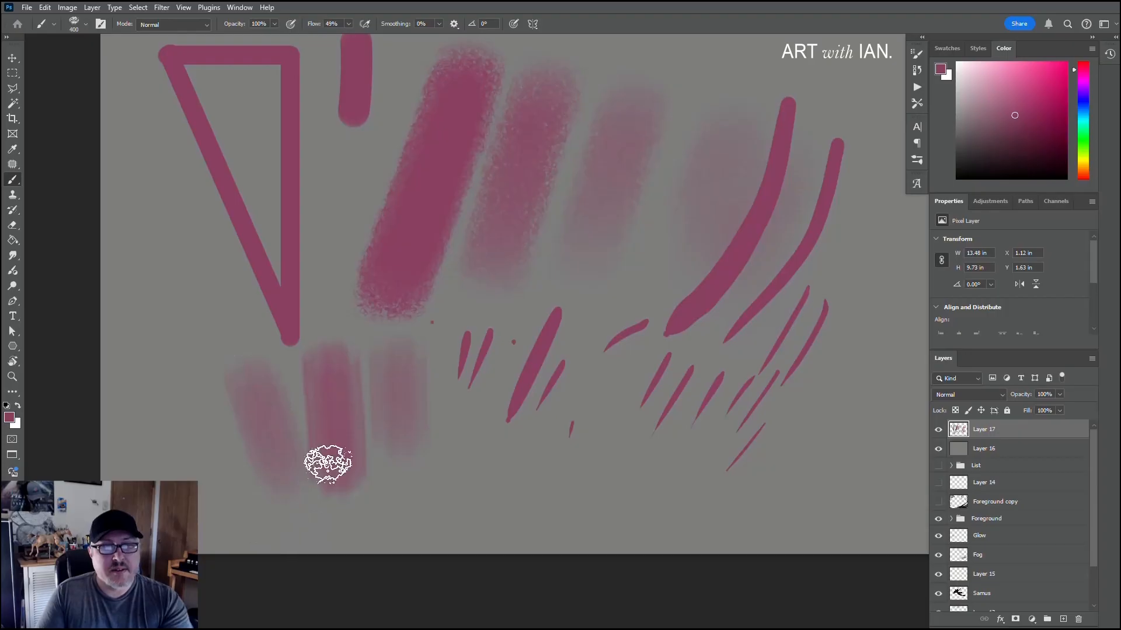
key([)
mouse_move(343, 380)
mouse_down()
mouse_move(353, 471)
mouse_move(345, 363)
mouse_move(347, 481)
mouse_move(334, 422)
mouse_move(340, 495)
mouse_move(357, 448)
mouse_move(363, 476)
mouse_move(345, 361)
mouse_move(342, 450)
mouse_up()
Step: Reduce the oil brush to 150 px and paint a filled pale pink circle beside the three soft strokes
key(])
key([)
key([)
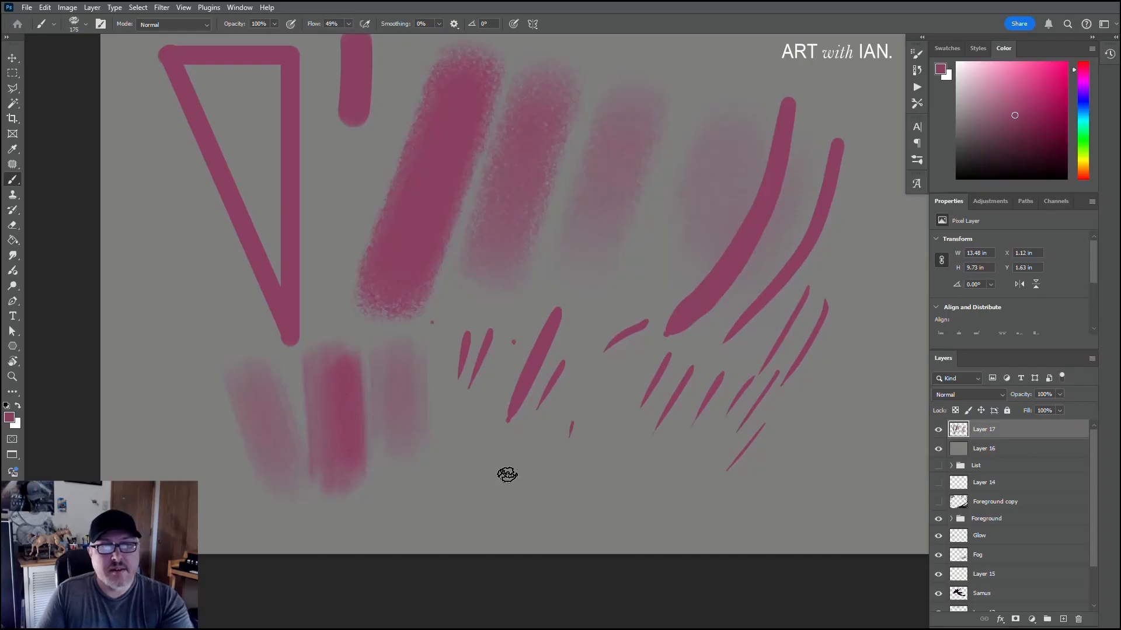
mouse_move(465, 415)
mouse_down()
mouse_move(514, 488)
mouse_move(451, 424)
mouse_up()
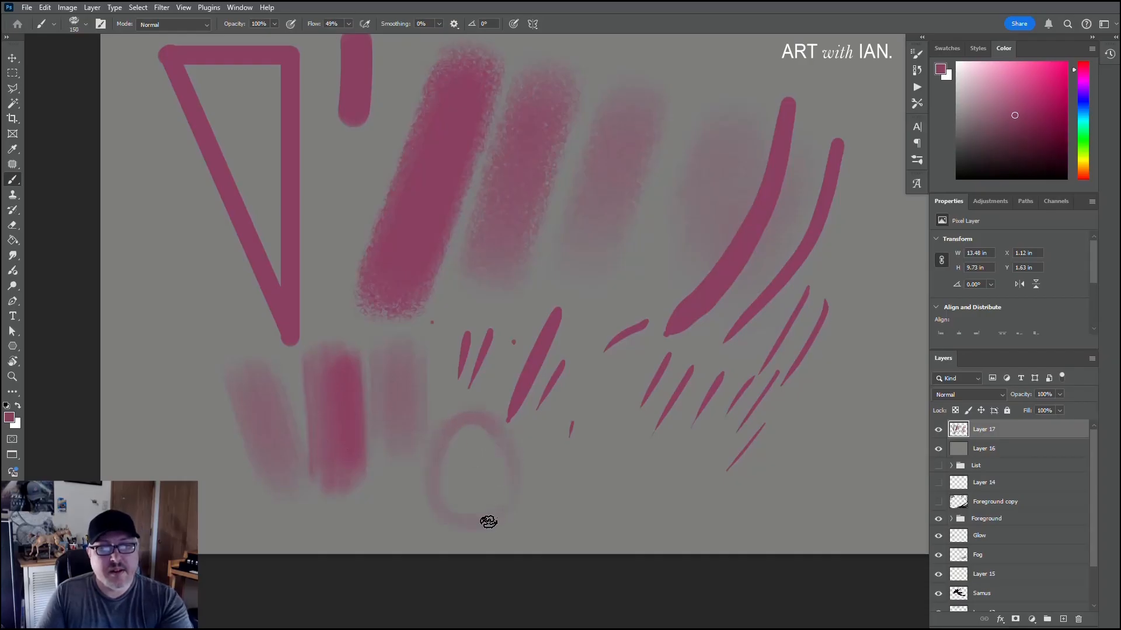
mouse_move(433, 499)
mouse_down()
mouse_move(474, 505)
mouse_move(486, 442)
mouse_move(474, 440)
mouse_move(463, 494)
mouse_move(495, 466)
mouse_move(496, 430)
mouse_up()
mouse_move(490, 515)
mouse_down()
mouse_move(442, 513)
mouse_move(439, 445)
mouse_up()
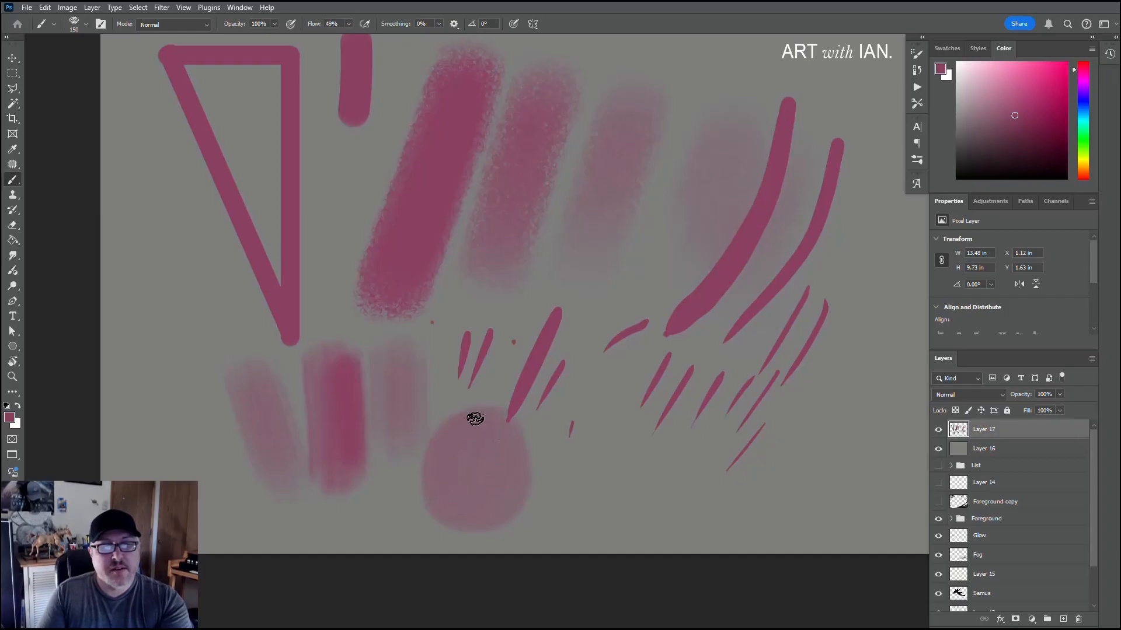
Step: Shade the circle into a sphere by building up darker pink around its edges, leaving a lighter highlight in the upper part
mouse_move(439, 493)
mouse_down()
mouse_move(482, 512)
mouse_move(447, 467)
mouse_move(495, 509)
mouse_move(437, 485)
mouse_up()
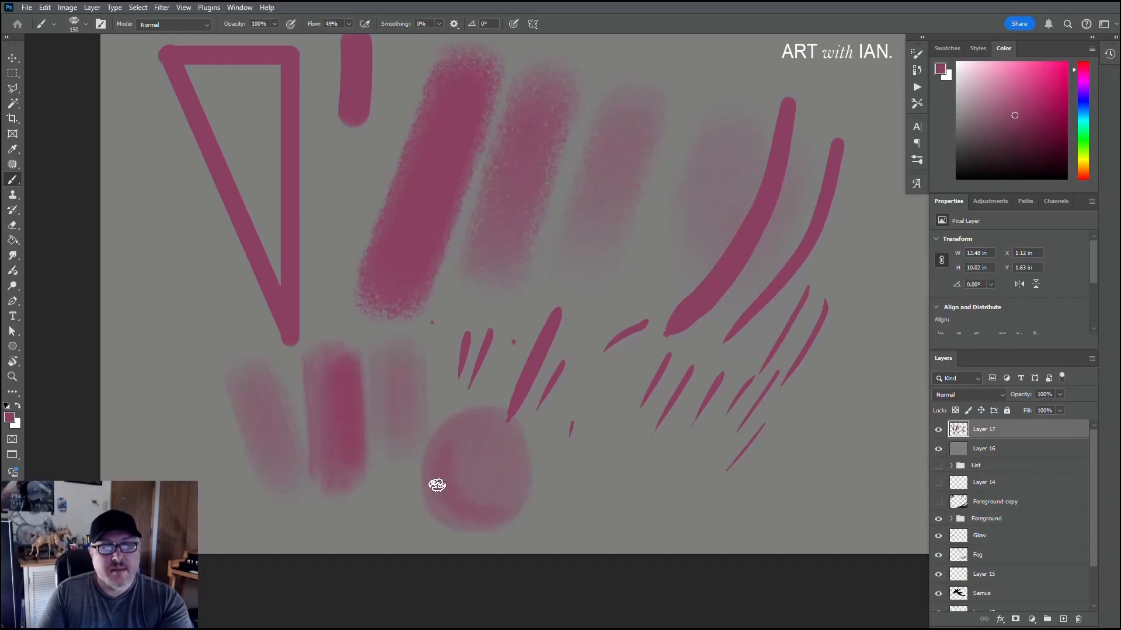
mouse_move(517, 475)
mouse_down()
mouse_move(465, 506)
mouse_move(495, 495)
mouse_move(449, 475)
mouse_move(468, 427)
mouse_move(451, 445)
mouse_up()
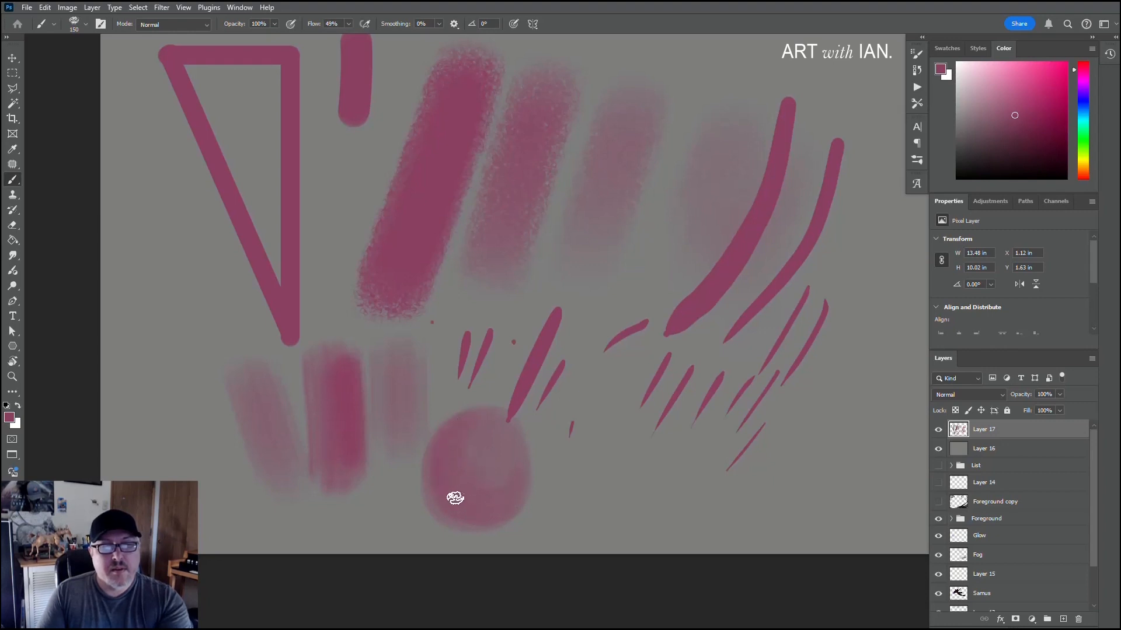
drag(463, 504, 446, 477)
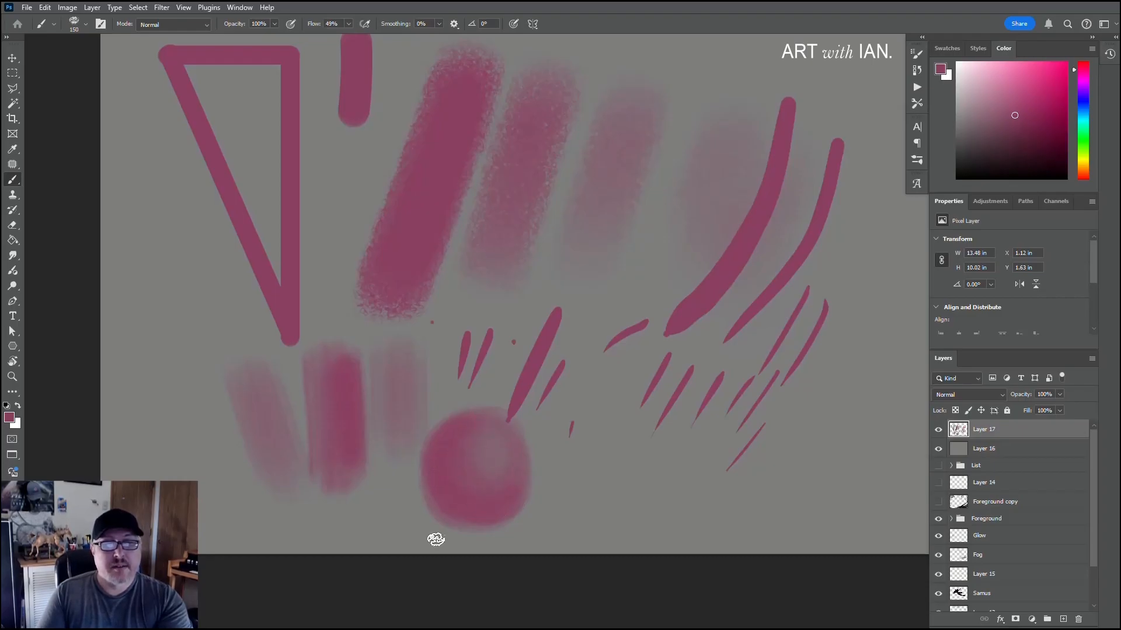
Step: Choose MA Brush No. 3 - 11 from the Choice paint brushes set
right_click(520, 280)
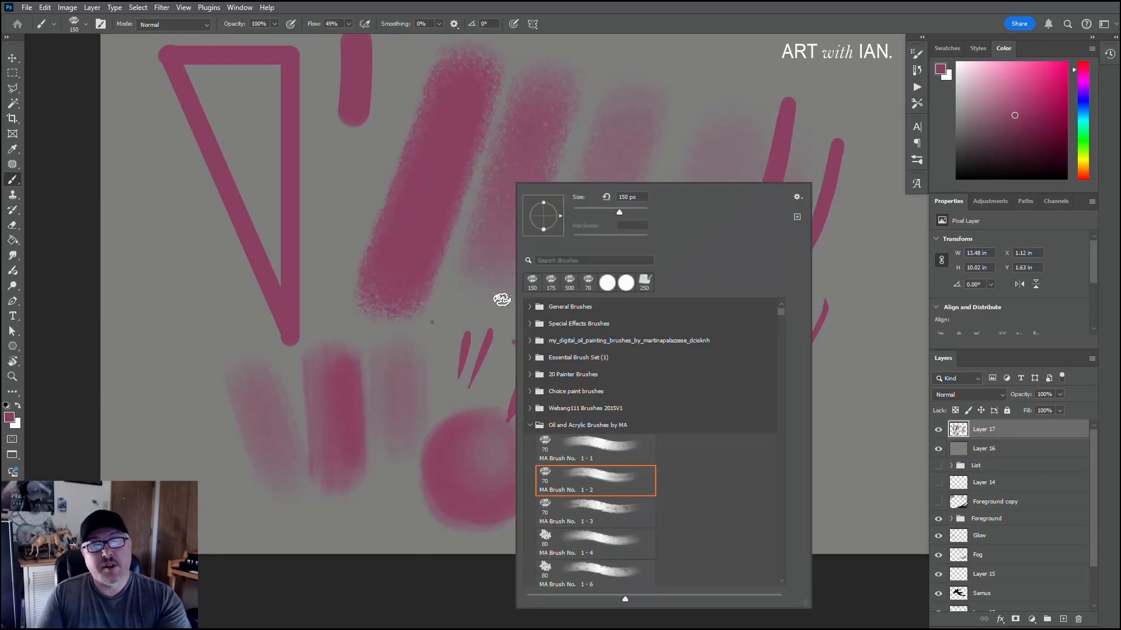
click(529, 427)
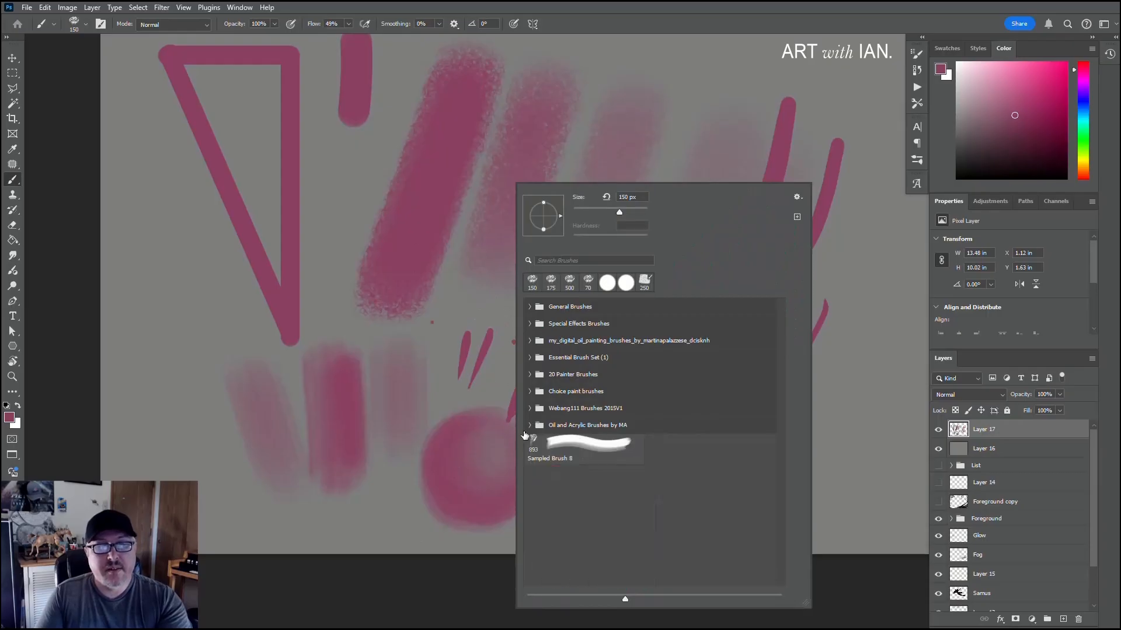
click(529, 392)
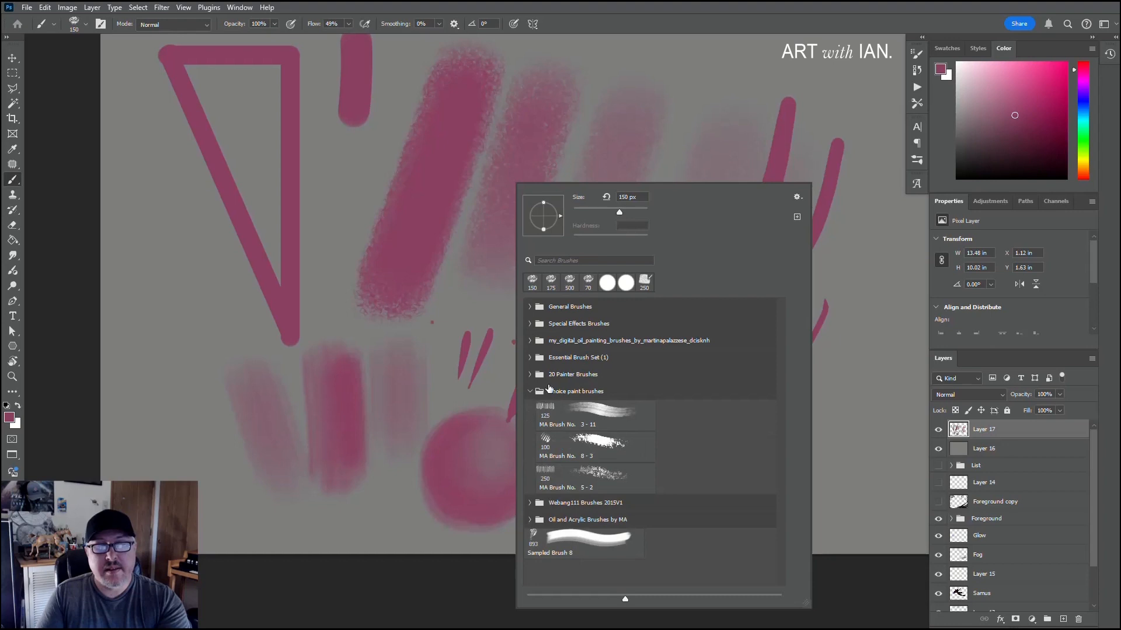
click(589, 414)
click(191, 320)
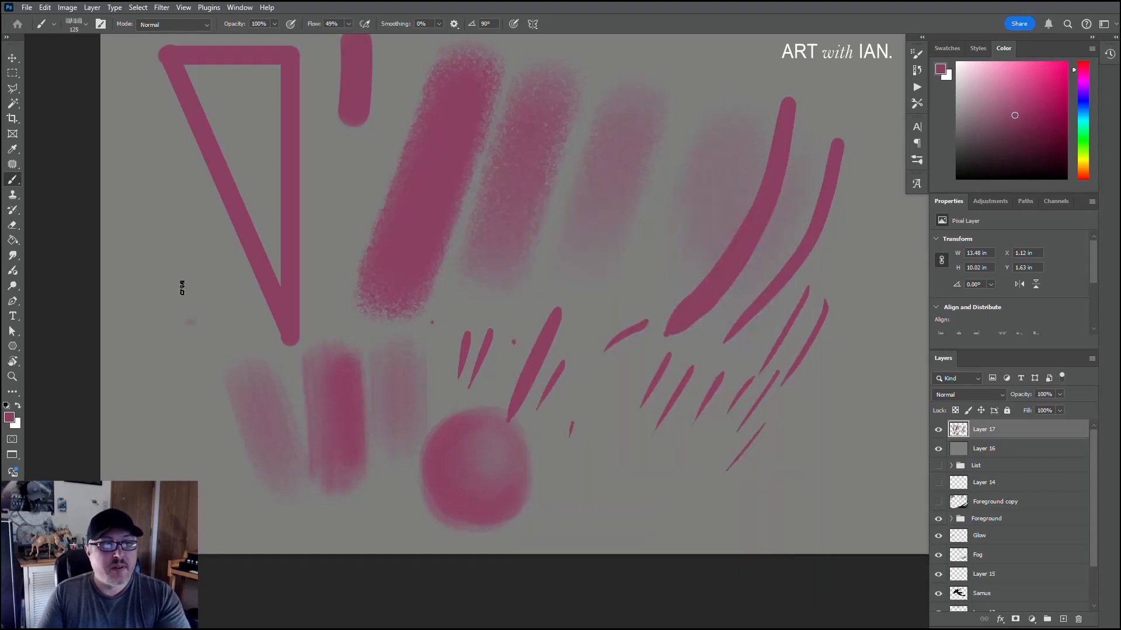
Step: Paint a streaky vertical bristle stroke beneath the triangle, enlarge the brush to 175 px and paint wavy strokes beside the sphere
drag(182, 286, 182, 435)
key(bracketright)
mouse_move(711, 486)
mouse_down()
mouse_move(613, 441)
mouse_move(601, 500)
mouse_move(569, 505)
mouse_up()
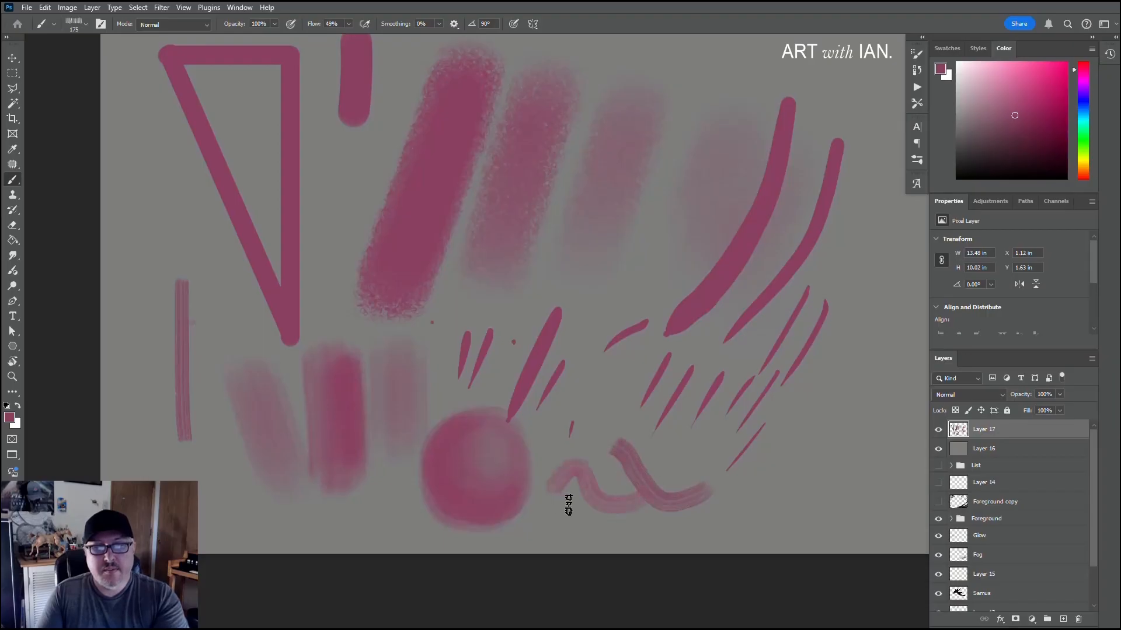
Step: Paint more wavy bristle strokes above the existing waves and scribble a loose, streaky patch beneath the vertical bristle stroke
drag(618, 434, 561, 451)
mouse_move(613, 413)
mouse_down()
mouse_move(570, 369)
mouse_move(621, 425)
mouse_move(590, 353)
mouse_move(651, 455)
mouse_move(639, 417)
mouse_move(602, 390)
mouse_move(684, 491)
mouse_move(597, 401)
mouse_up()
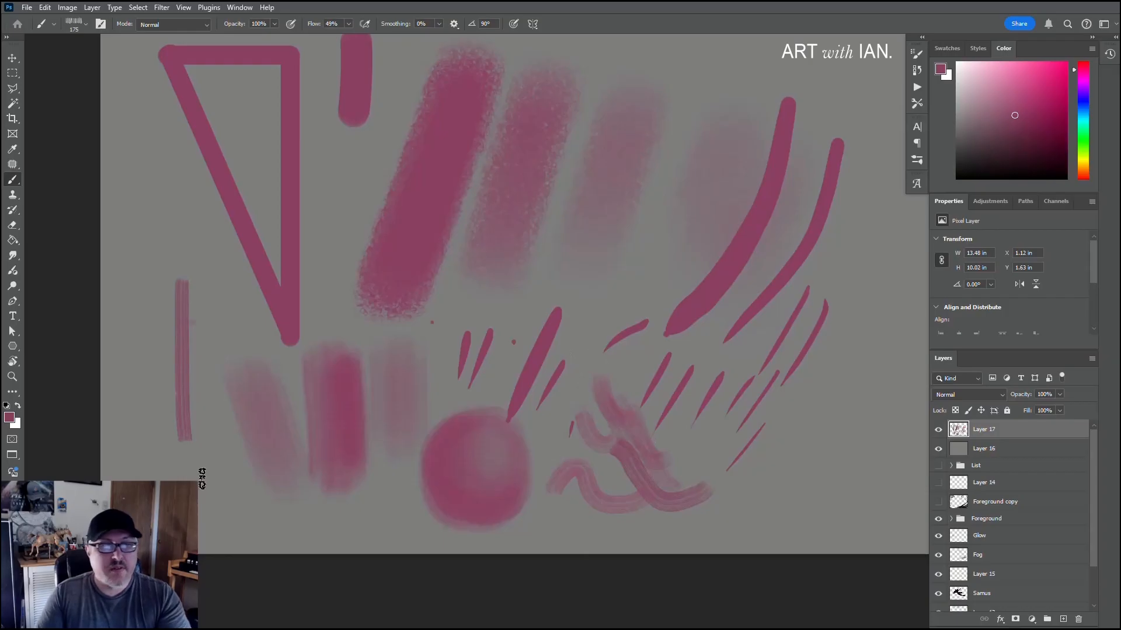
drag(202, 516, 238, 492)
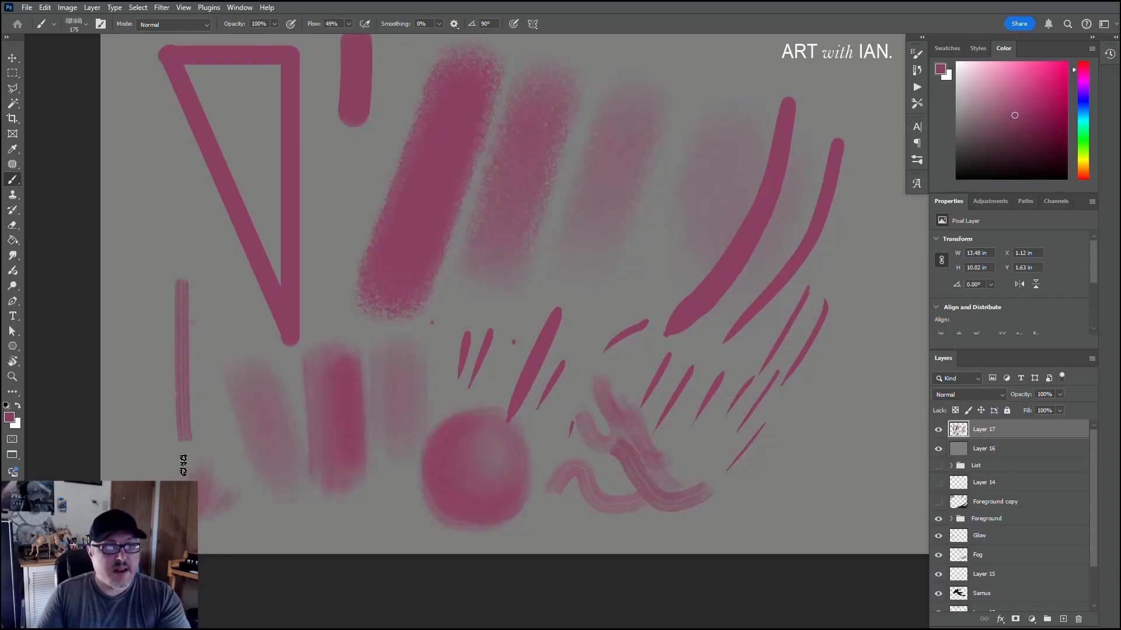
drag(201, 482, 288, 494)
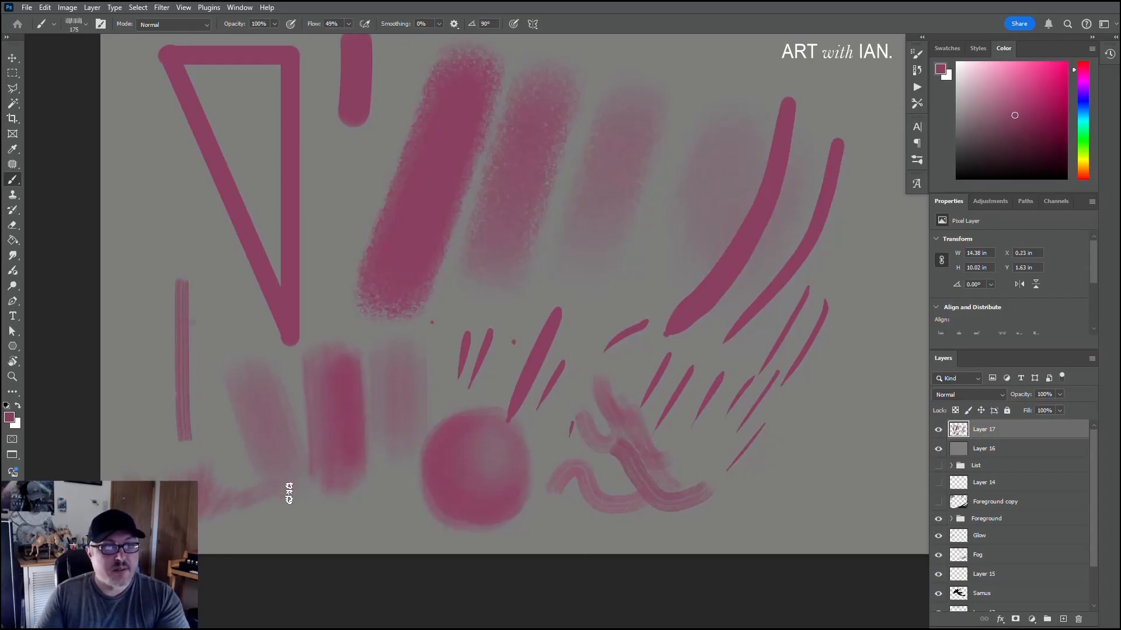
mouse_move(226, 477)
mouse_down()
mouse_move(251, 519)
mouse_move(297, 500)
mouse_move(246, 504)
mouse_move(256, 481)
mouse_move(235, 494)
mouse_up()
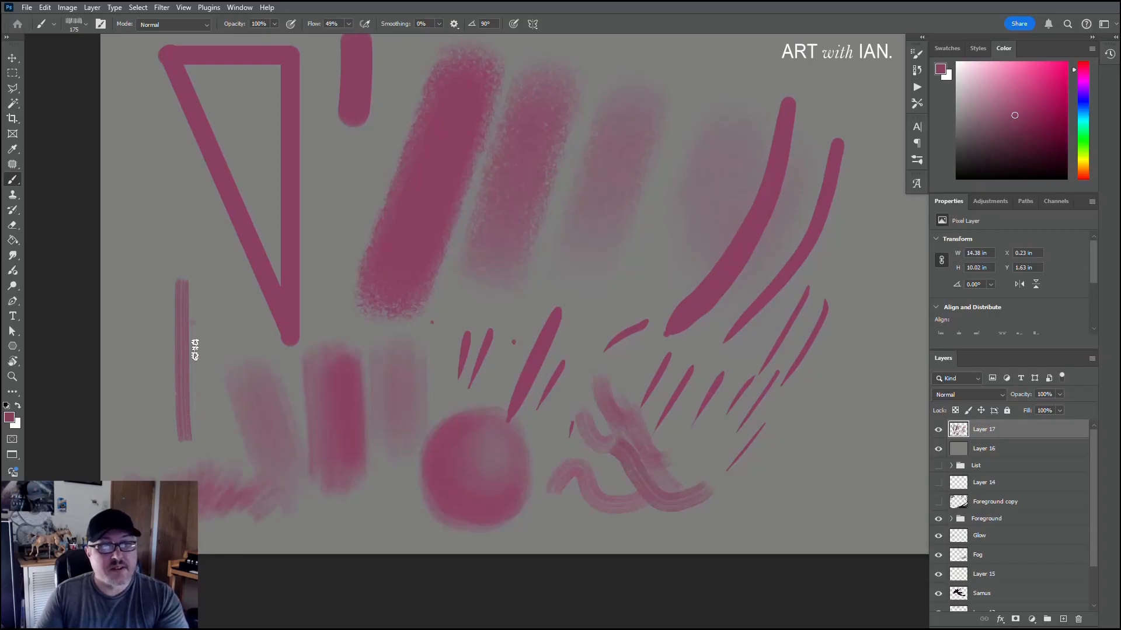
Step: Choose MA Brush No. 5 - 2, enlarge it, paint a scratchy patch beside the waves, and extend it toward the sphere at 500 px
right_click(508, 343)
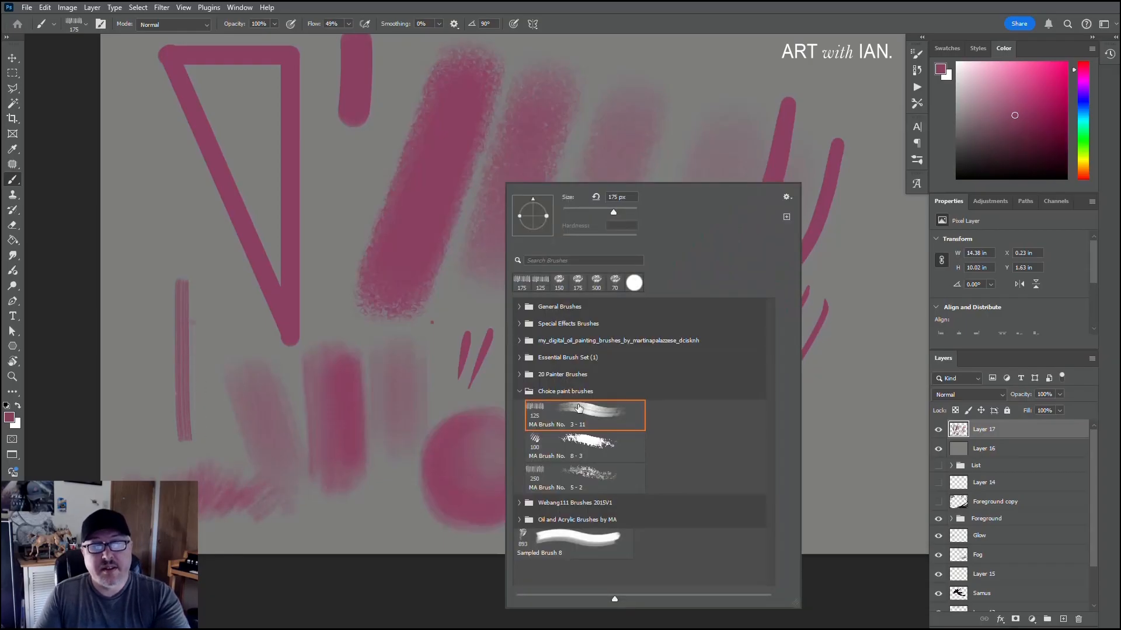
click(579, 479)
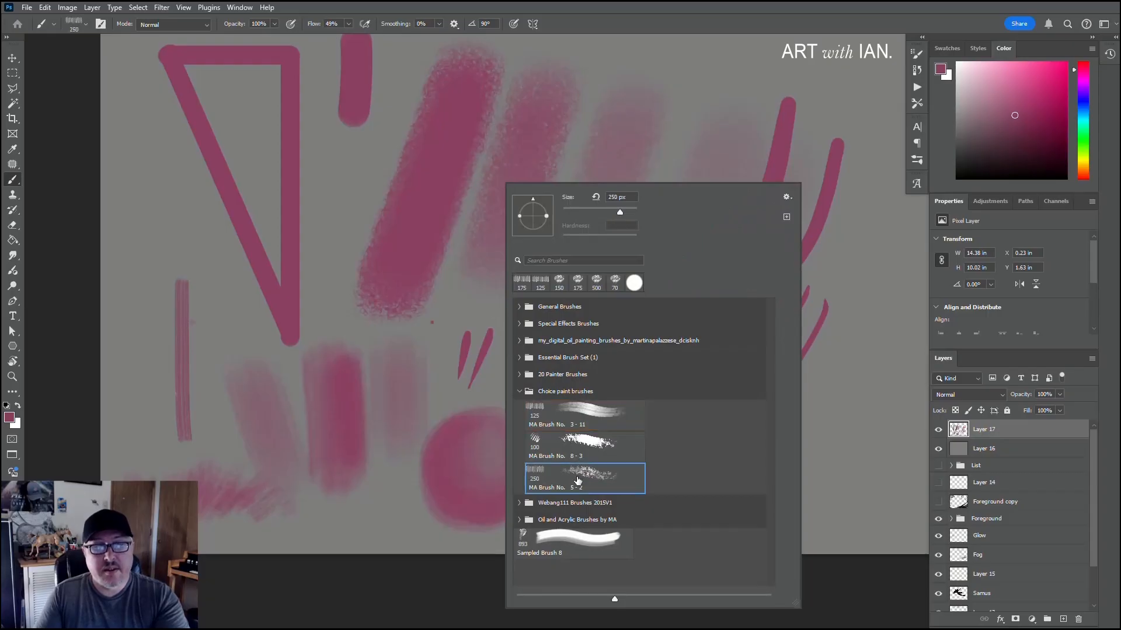
click(472, 341)
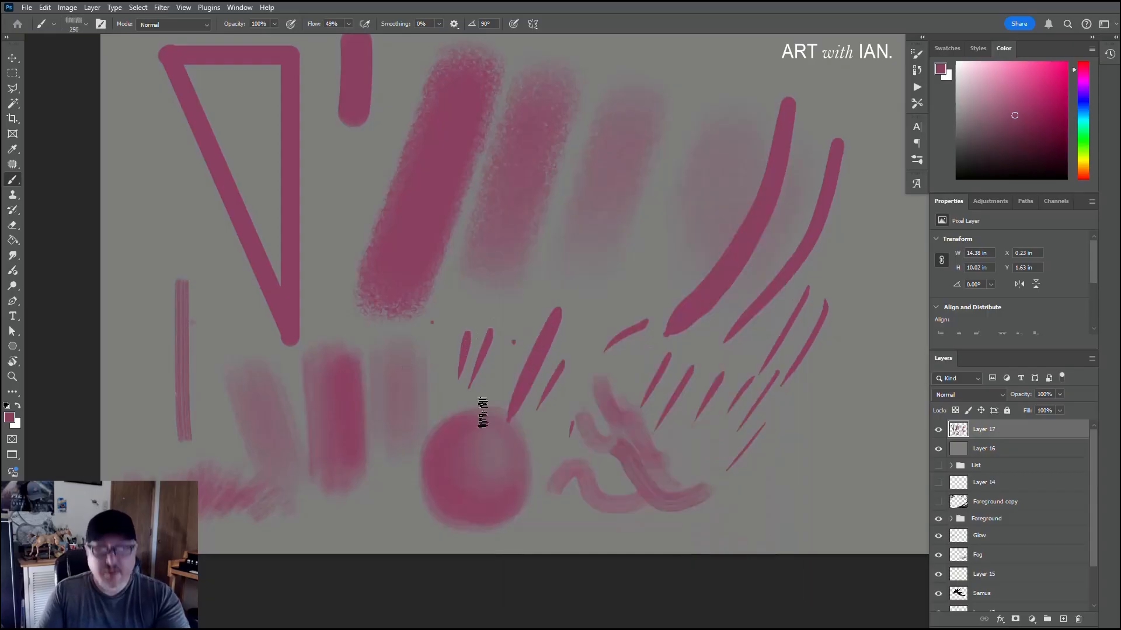
key(bracketright)
key(bracketright)
key(bracketright)
key(bracketright)
key(bracketright)
mouse_move(742, 446)
mouse_down()
mouse_move(827, 364)
mouse_move(789, 404)
mouse_move(786, 437)
mouse_move(848, 439)
mouse_move(775, 483)
mouse_move(700, 478)
mouse_move(742, 459)
mouse_move(779, 373)
mouse_move(732, 453)
mouse_move(709, 438)
mouse_move(778, 436)
mouse_move(847, 401)
mouse_move(868, 419)
mouse_move(869, 451)
mouse_move(800, 468)
mouse_move(775, 387)
mouse_move(805, 490)
mouse_move(626, 473)
mouse_up()
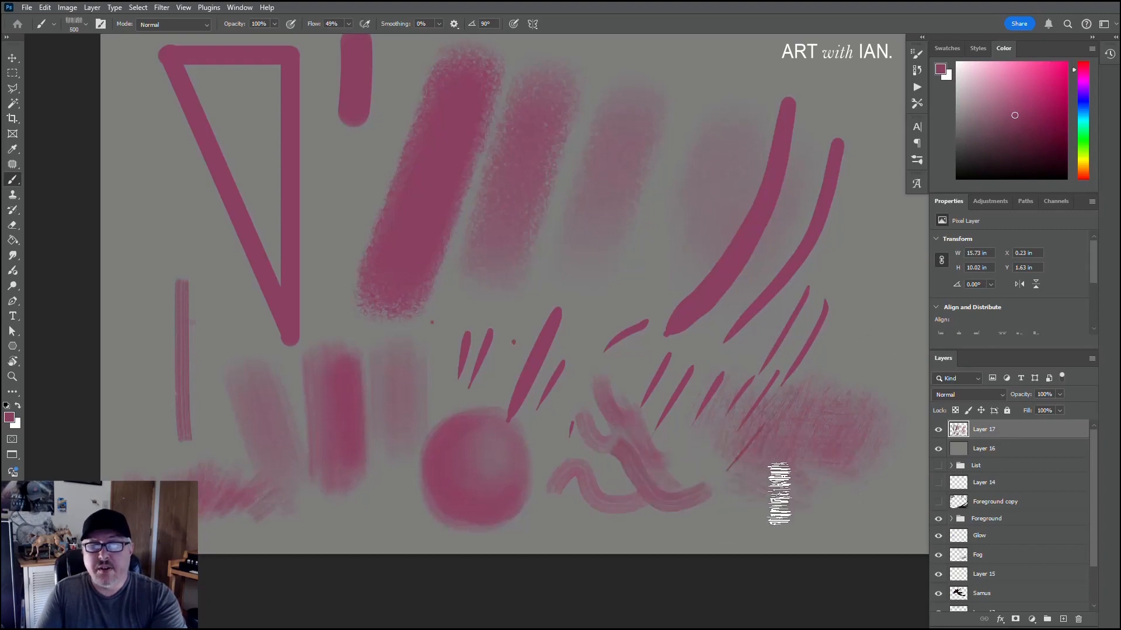
key(bracketleft)
key(bracketleft)
mouse_move(762, 400)
mouse_down()
mouse_move(698, 459)
mouse_move(669, 372)
mouse_move(656, 386)
mouse_move(709, 460)
mouse_move(760, 366)
mouse_move(738, 409)
mouse_move(645, 384)
mouse_up()
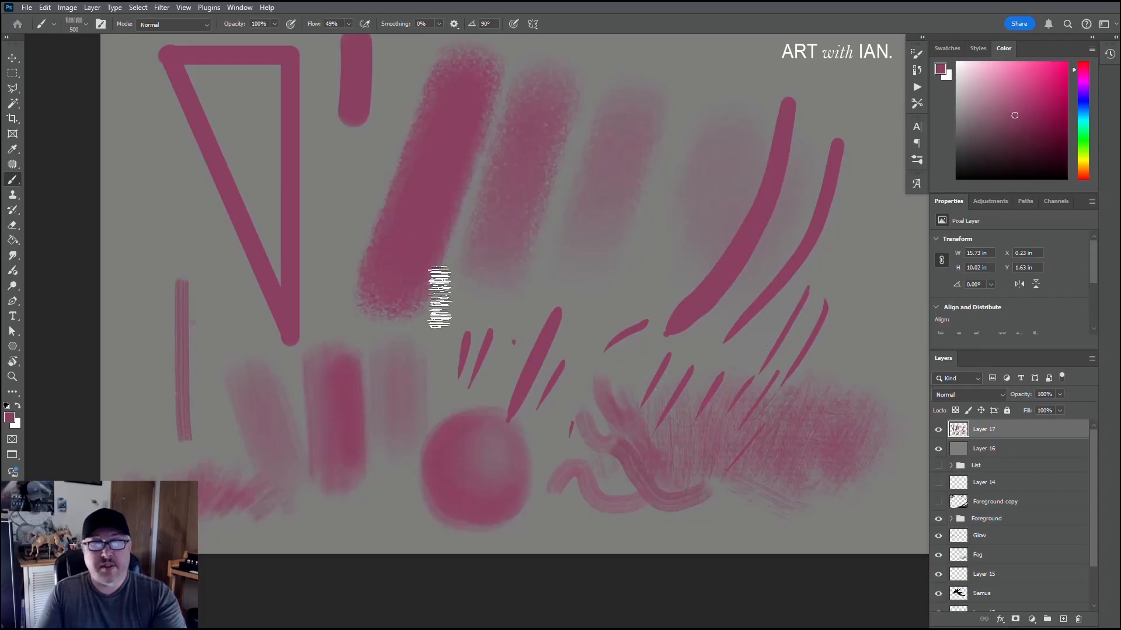
Step: Delete the painted test layer and add a new empty layer above the grey one
key(Delete)
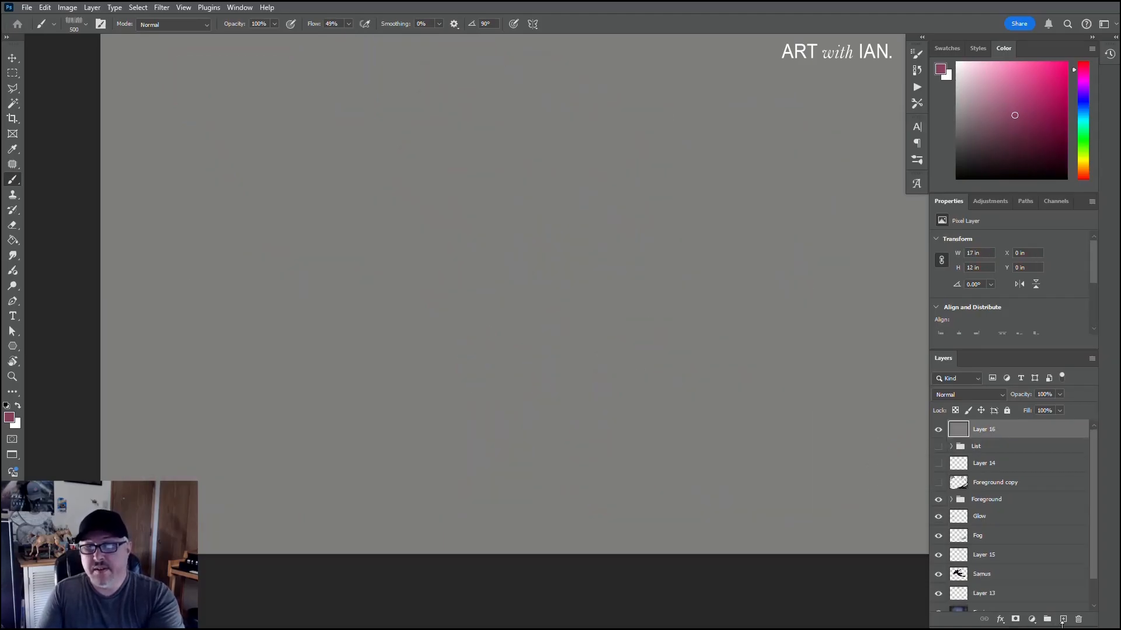
click(1062, 619)
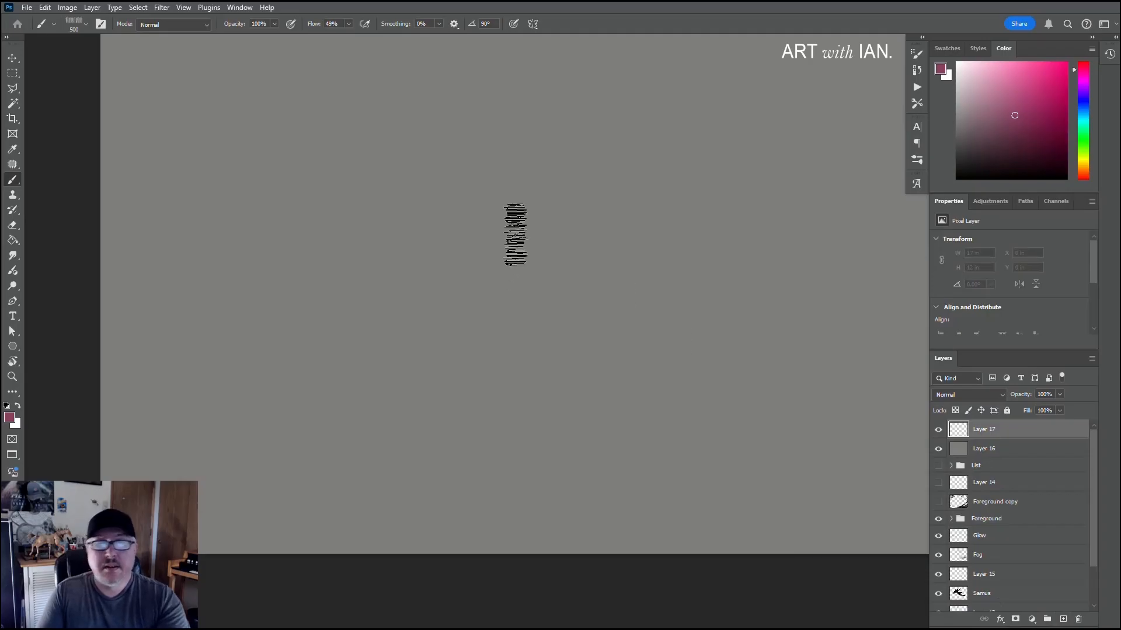
Step: Choose the broken-bristle brush angled at -133°, set it to 800 px, and build up a dense pink oval patch about 6.7 by 4.9 in
right_click(516, 233)
click(432, 281)
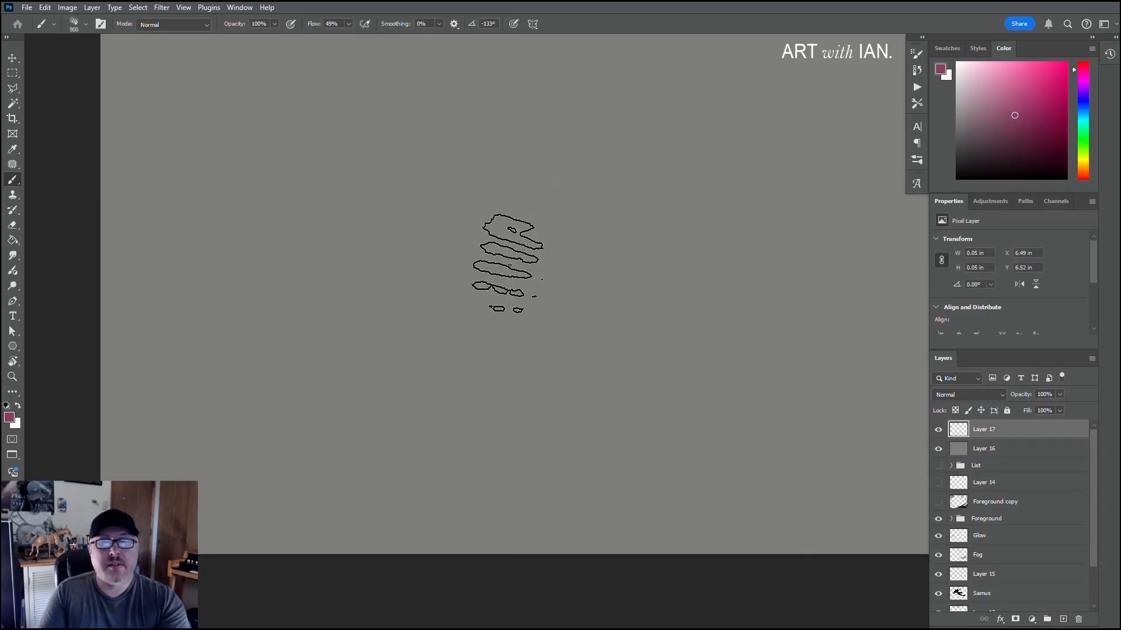
key(bracketright)
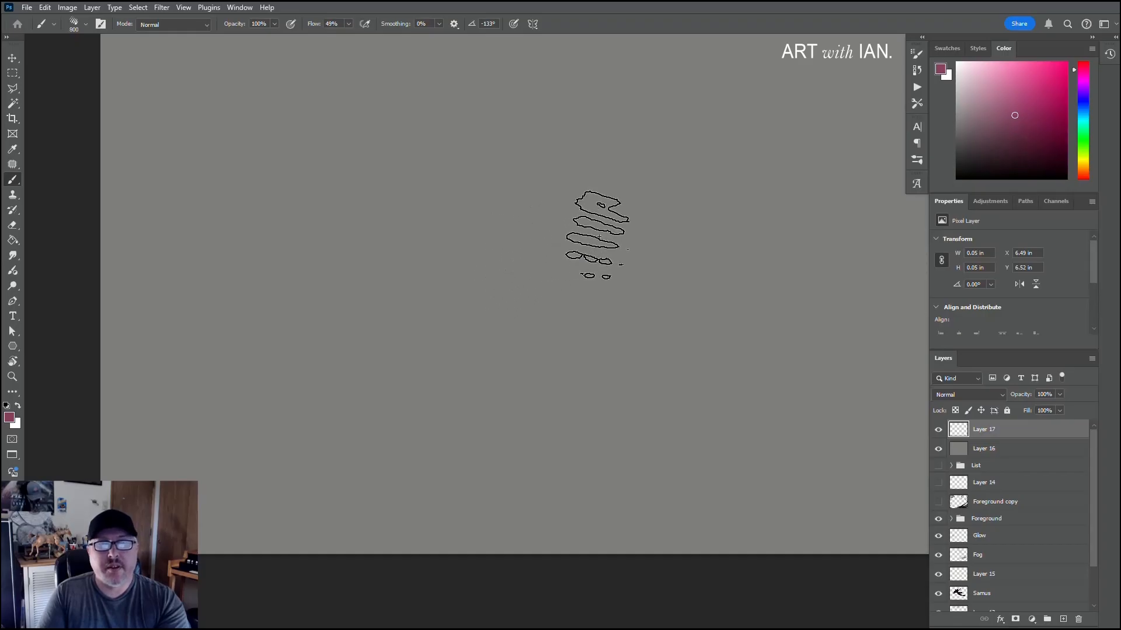
mouse_move(595, 228)
mouse_down()
mouse_move(489, 237)
mouse_move(473, 292)
mouse_move(481, 310)
mouse_move(494, 281)
mouse_move(507, 281)
mouse_move(479, 364)
mouse_move(476, 224)
mouse_move(456, 323)
mouse_move(444, 258)
mouse_move(422, 320)
mouse_move(493, 254)
mouse_move(417, 209)
mouse_move(437, 188)
mouse_move(506, 251)
mouse_move(453, 246)
mouse_move(586, 260)
mouse_move(559, 290)
mouse_move(533, 285)
mouse_move(511, 238)
mouse_move(588, 238)
mouse_move(501, 287)
mouse_move(479, 254)
mouse_move(592, 241)
mouse_move(458, 237)
mouse_move(549, 235)
mouse_move(549, 259)
mouse_move(421, 253)
mouse_move(410, 275)
mouse_move(582, 254)
mouse_move(482, 250)
mouse_move(485, 238)
mouse_move(616, 225)
mouse_move(579, 280)
mouse_move(516, 227)
mouse_up()
mouse_move(470, 305)
mouse_down()
mouse_move(590, 280)
mouse_move(656, 250)
mouse_move(408, 262)
mouse_move(374, 252)
mouse_up()
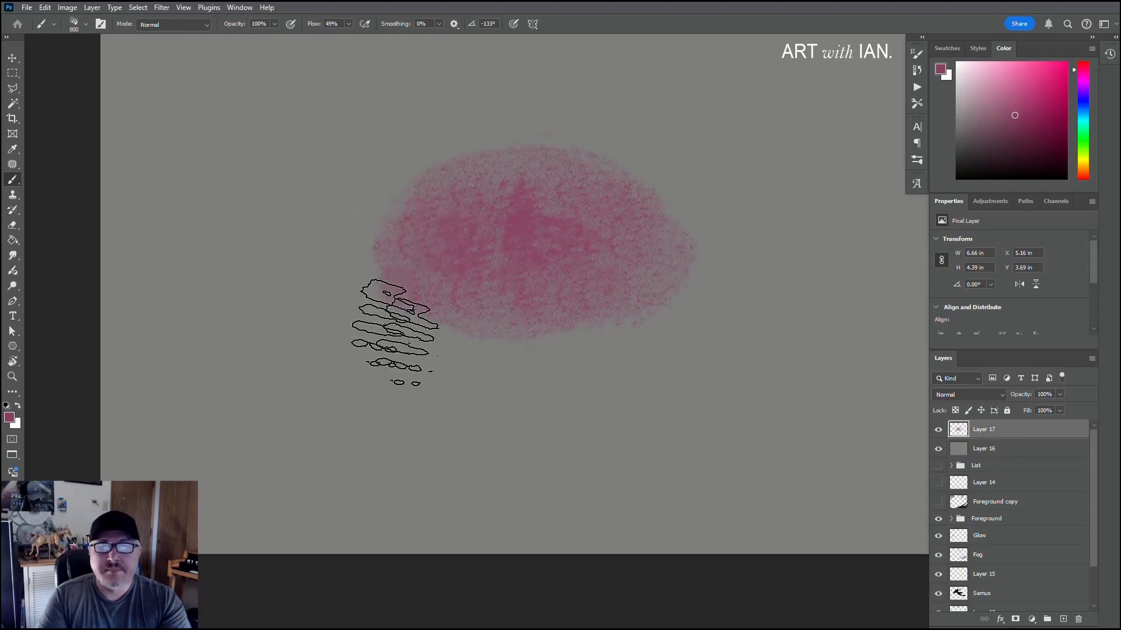
mouse_move(556, 299)
mouse_down()
mouse_move(575, 215)
mouse_move(552, 203)
mouse_move(484, 241)
mouse_move(610, 235)
mouse_move(511, 226)
mouse_move(455, 246)
mouse_move(531, 279)
mouse_move(610, 265)
mouse_move(488, 223)
mouse_move(517, 256)
mouse_move(542, 209)
mouse_move(473, 253)
mouse_move(516, 188)
mouse_move(584, 187)
mouse_move(431, 239)
mouse_move(454, 193)
mouse_move(650, 250)
mouse_move(644, 244)
mouse_move(555, 326)
mouse_move(402, 269)
mouse_move(557, 237)
mouse_move(471, 205)
mouse_move(444, 300)
mouse_move(502, 291)
mouse_move(441, 265)
mouse_move(458, 292)
mouse_move(558, 200)
mouse_move(468, 193)
mouse_move(403, 336)
mouse_up()
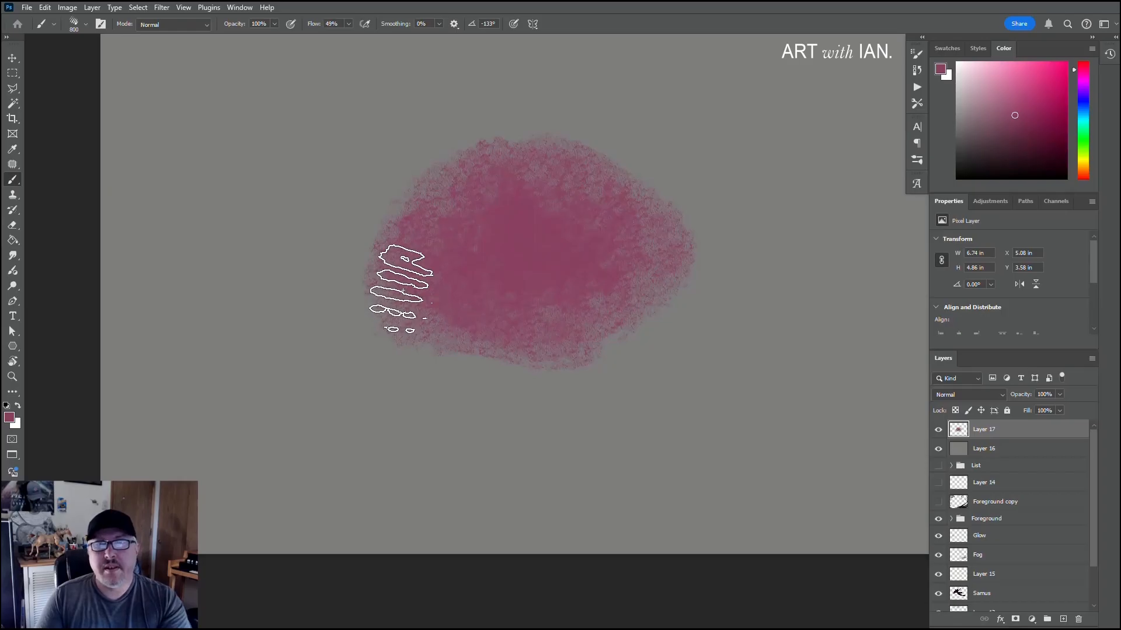
Step: Extend the pink patch with lighter textured strokes along its top and right edges to about 7.7 by 5.3 in
scroll(406, 306, down, 2)
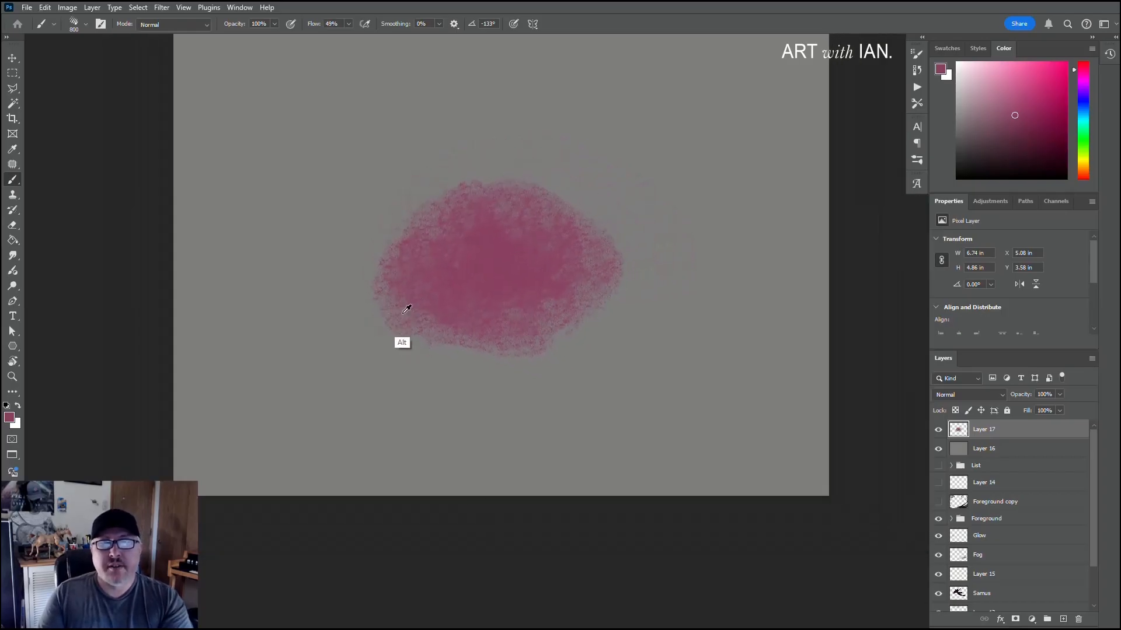
drag(432, 274, 481, 315)
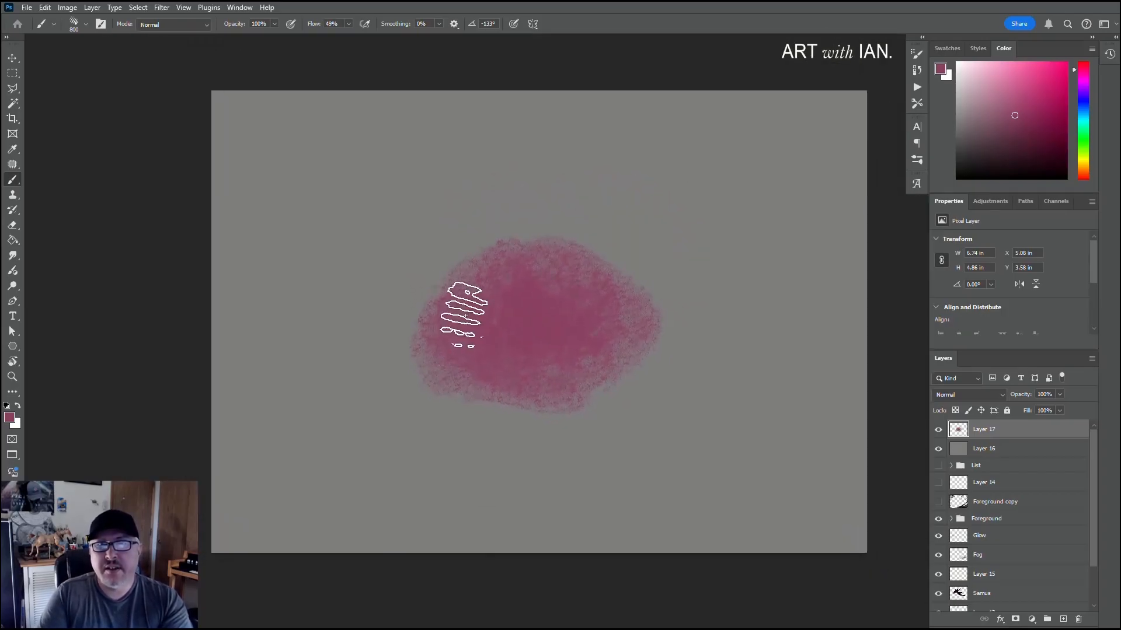
scroll(441, 308, down, 1)
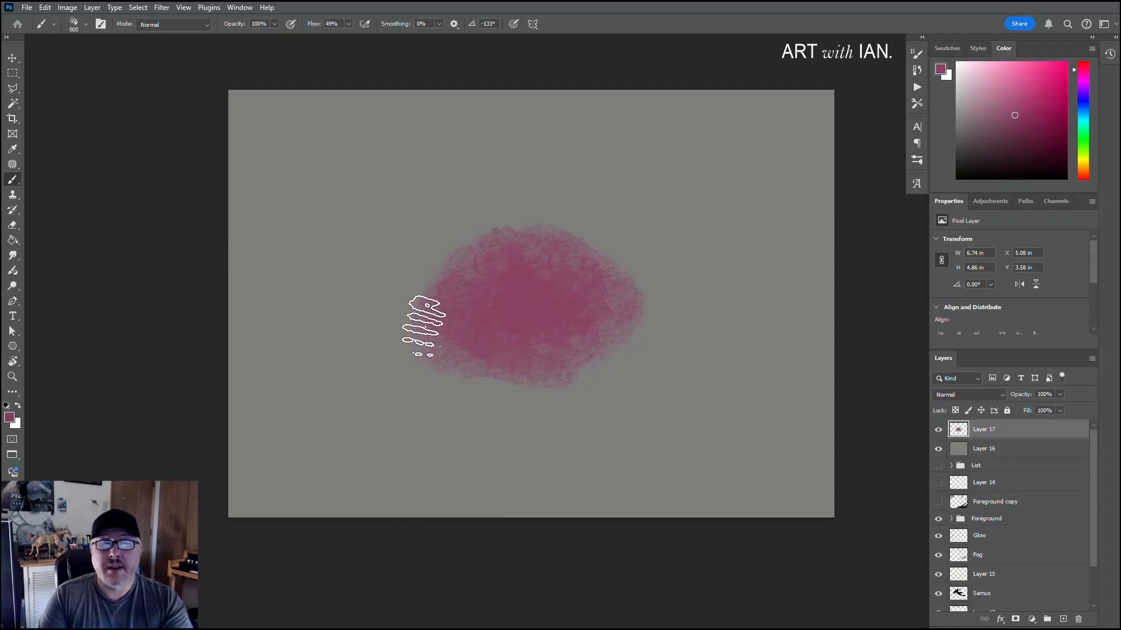
mouse_move(424, 324)
mouse_down()
mouse_move(606, 246)
mouse_move(593, 325)
mouse_move(607, 260)
mouse_move(553, 248)
mouse_up()
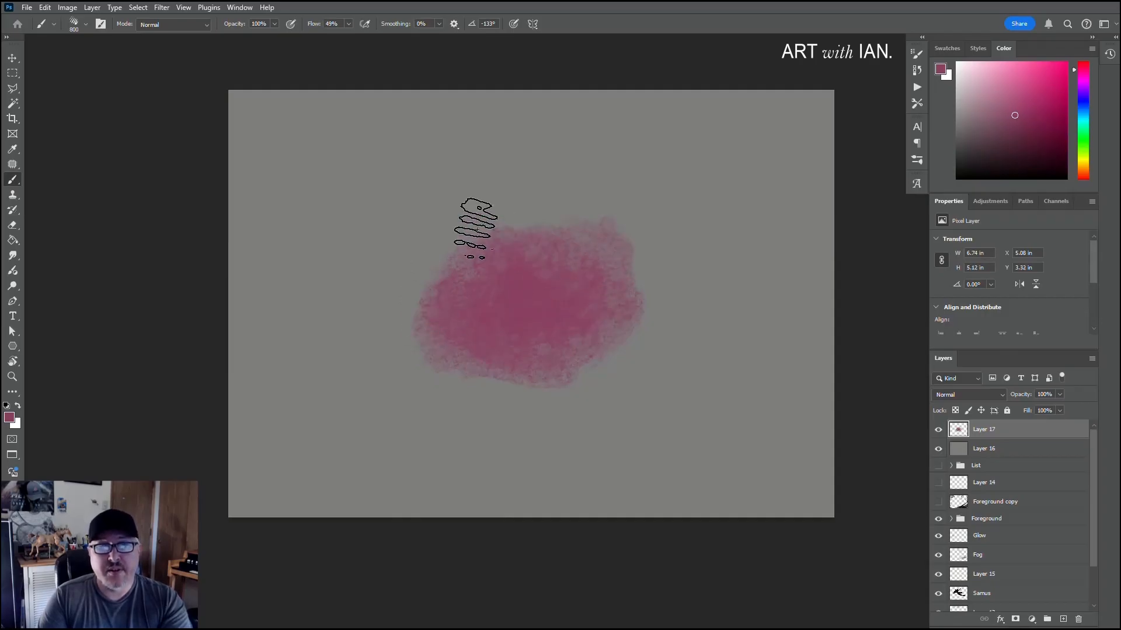
mouse_move(476, 228)
mouse_down()
mouse_move(585, 343)
mouse_move(626, 278)
mouse_move(598, 291)
mouse_move(594, 310)
mouse_move(638, 308)
mouse_move(582, 328)
mouse_move(611, 344)
mouse_move(605, 352)
mouse_move(505, 258)
mouse_move(472, 284)
mouse_move(550, 274)
mouse_move(457, 275)
mouse_up()
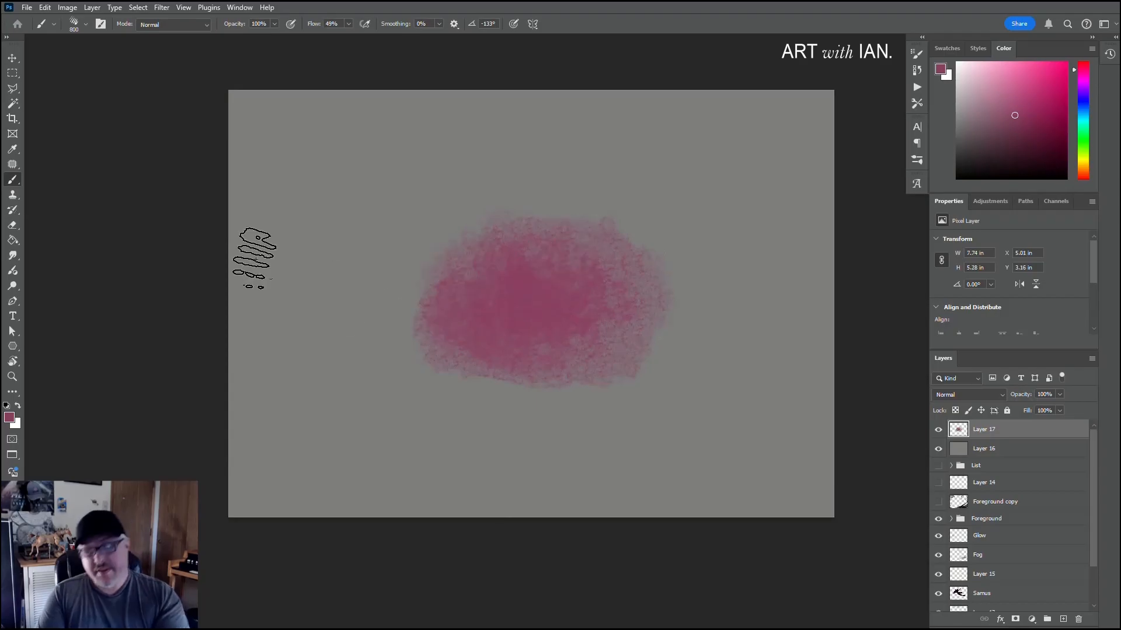